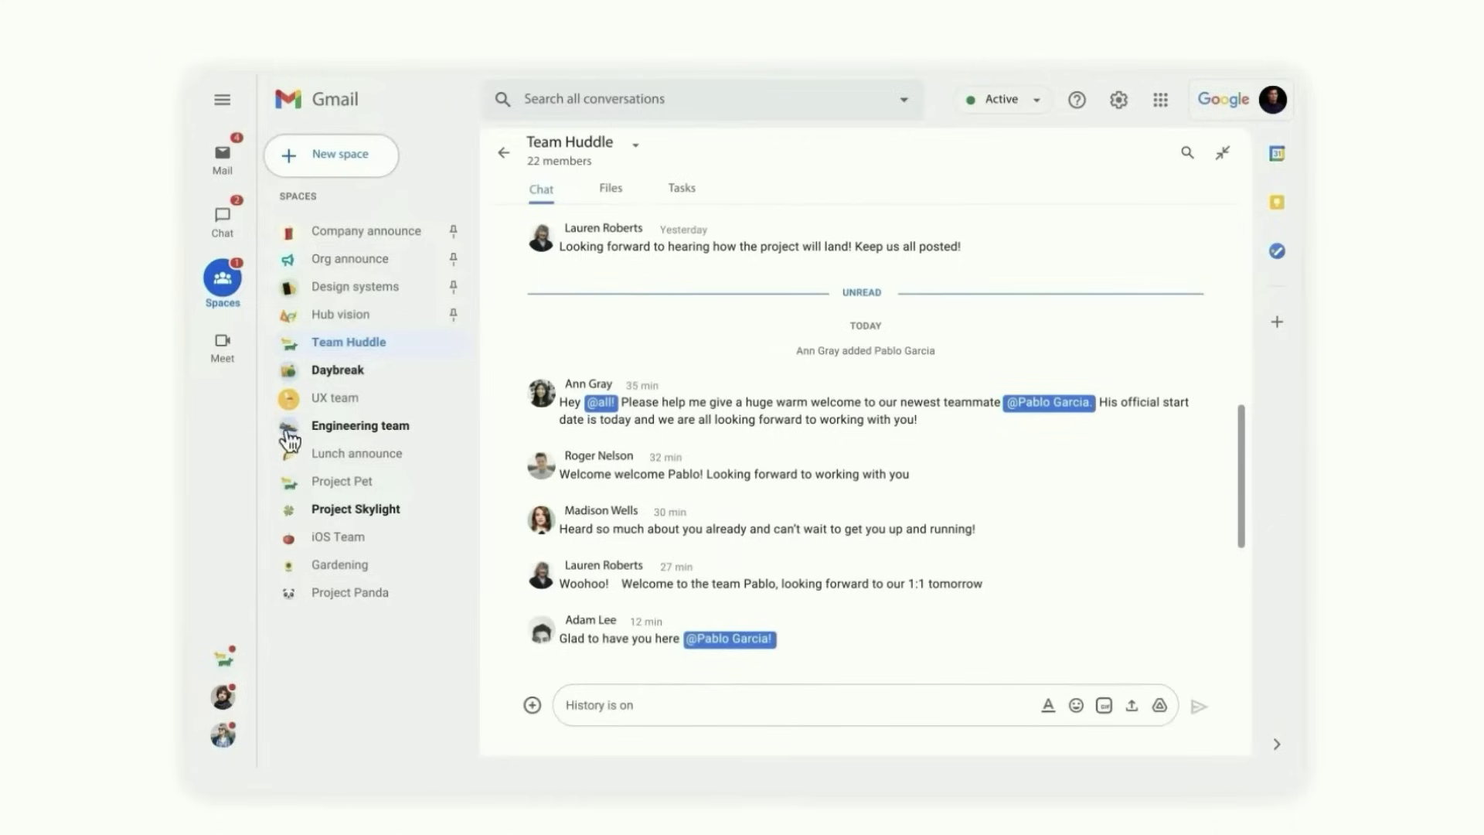
Post the reply 'Thank you, happy to be here!' at the bottom of the Team Huddle space
left_click_drag(1241, 493, 1241, 643)
left_click(684, 706)
type("Thank you,")
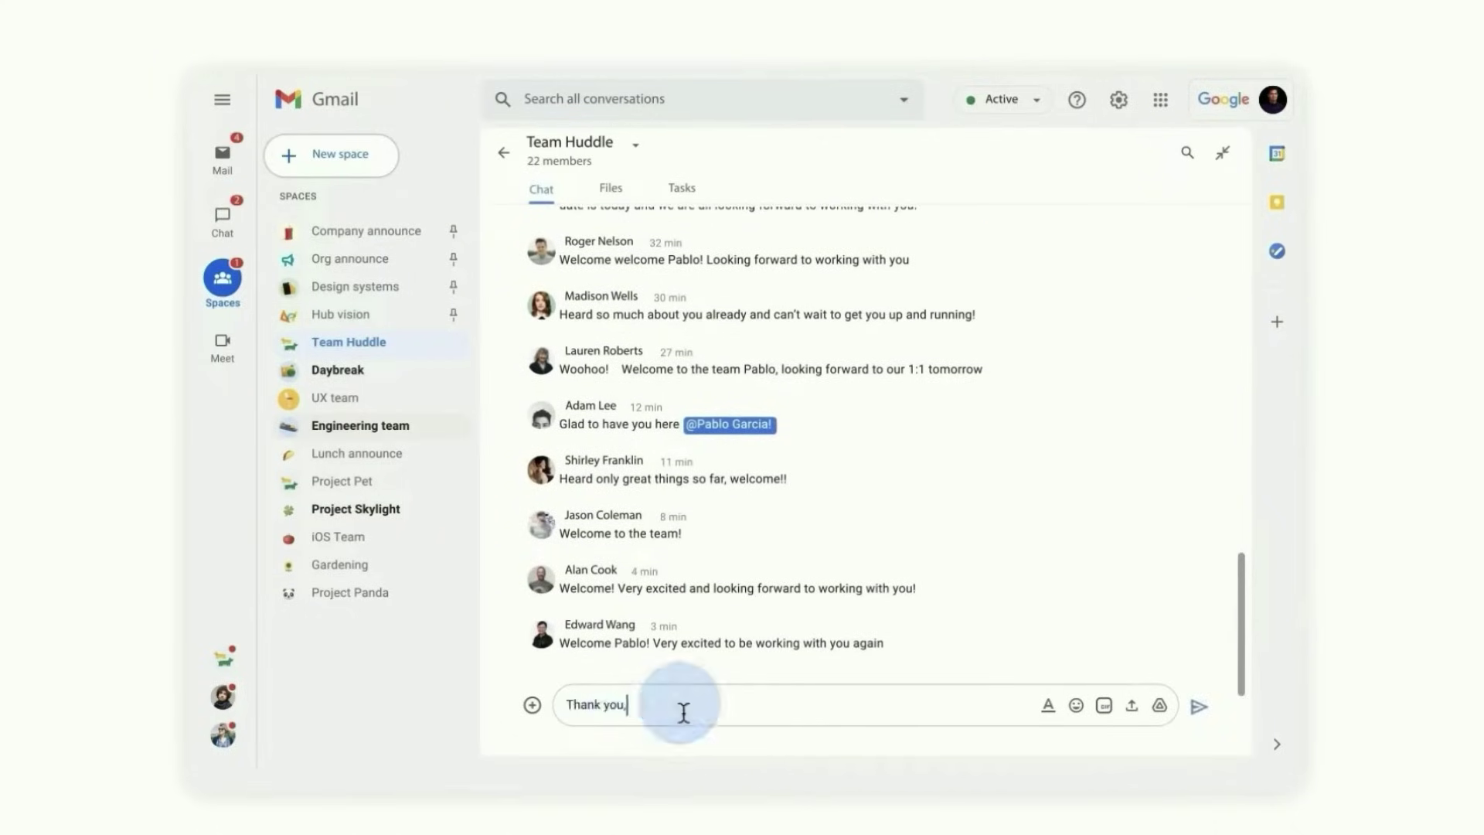
type(" happy to be here!")
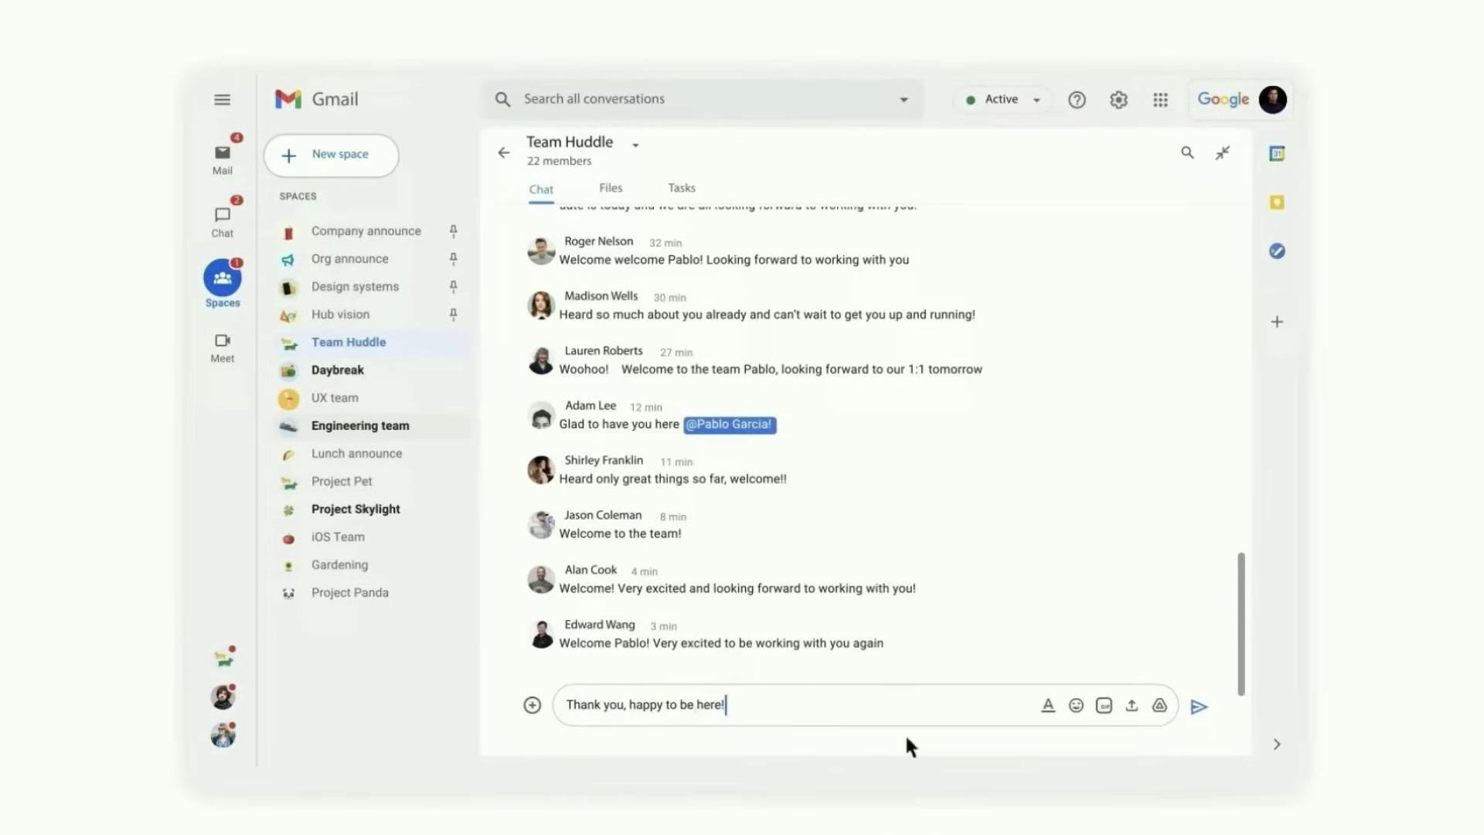
left_click(1202, 710)
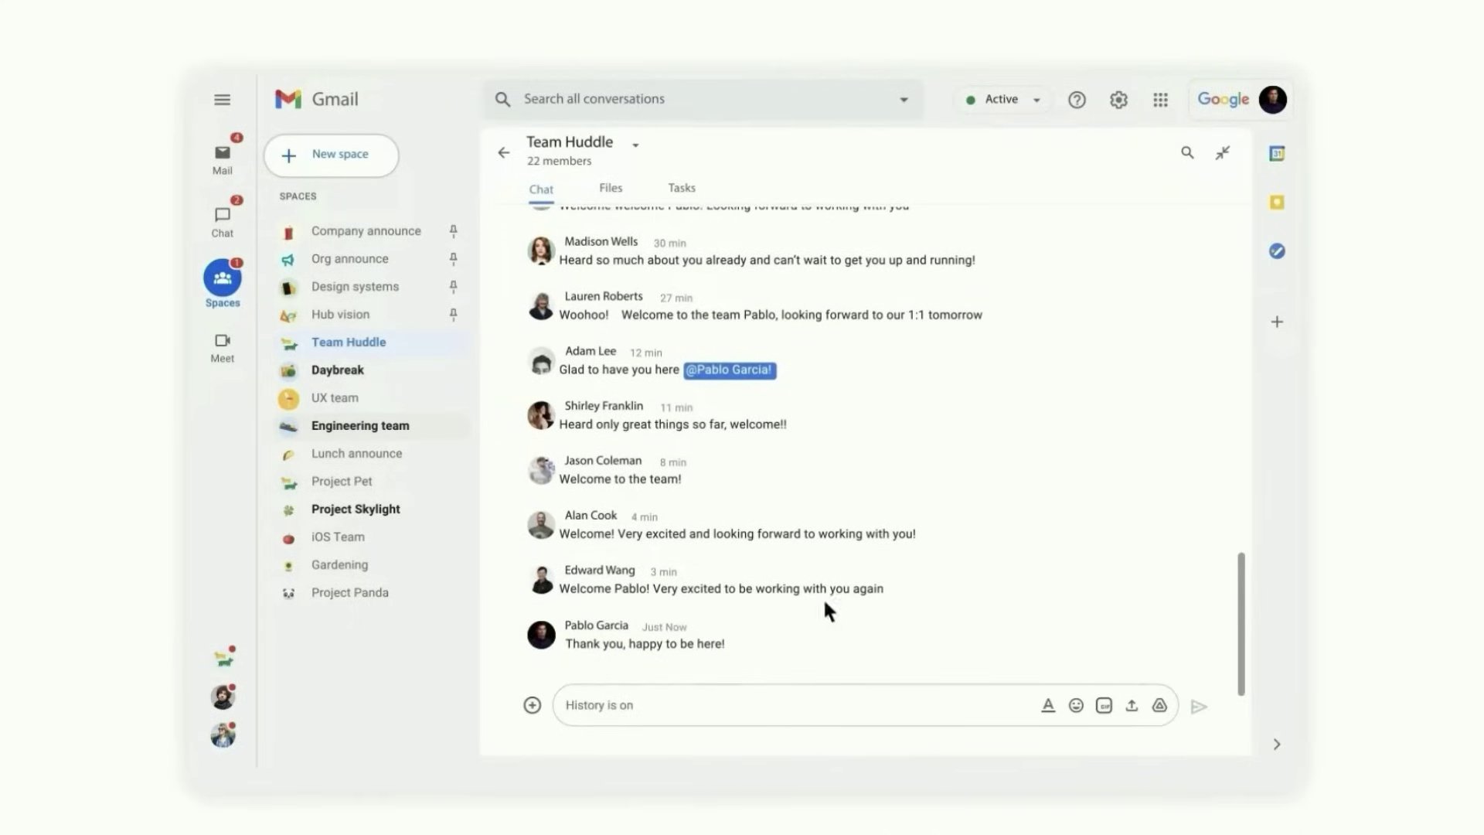
left_click(337, 156)
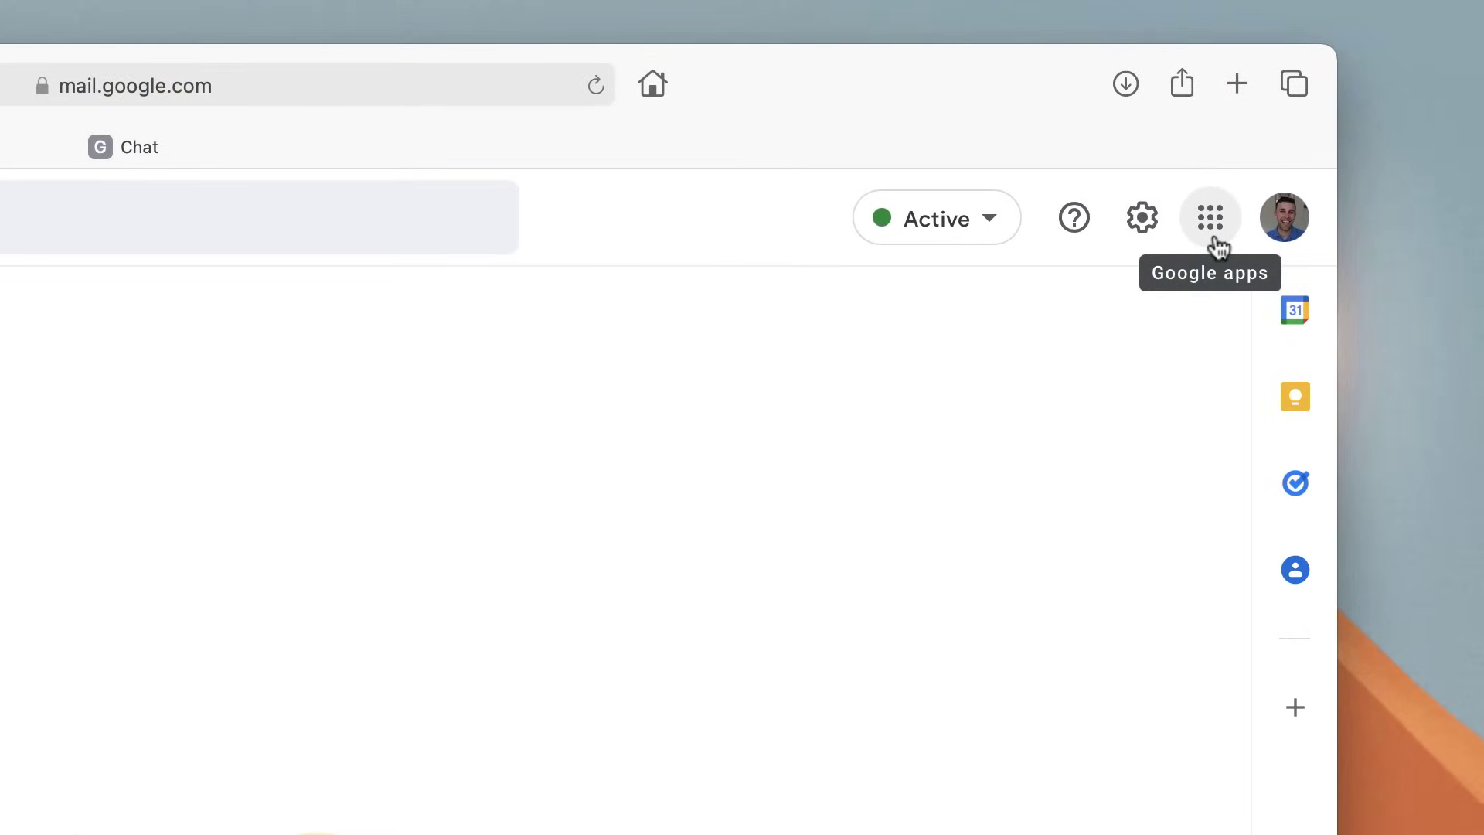
left_click(1213, 224)
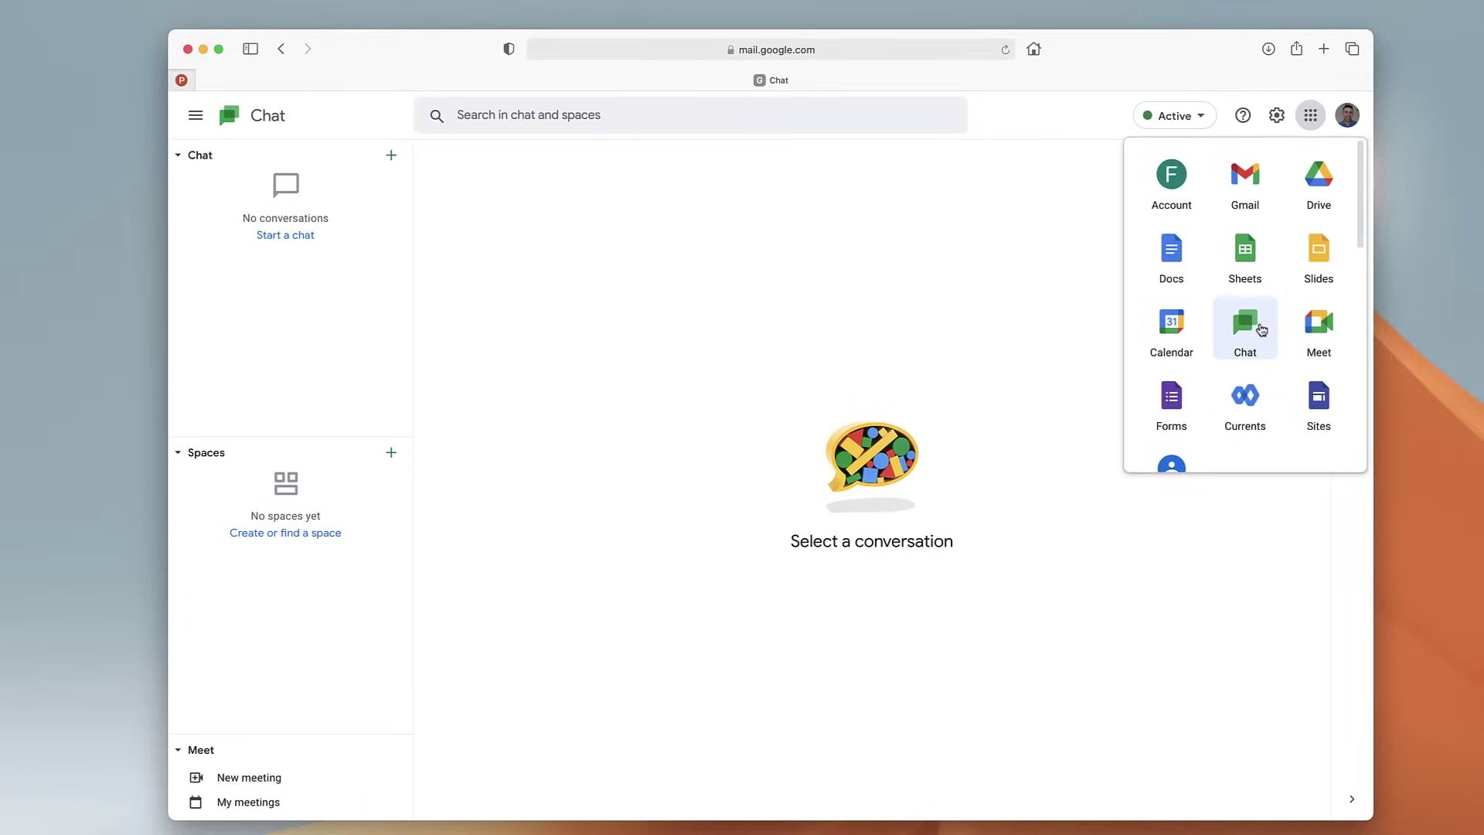
left_click(1043, 205)
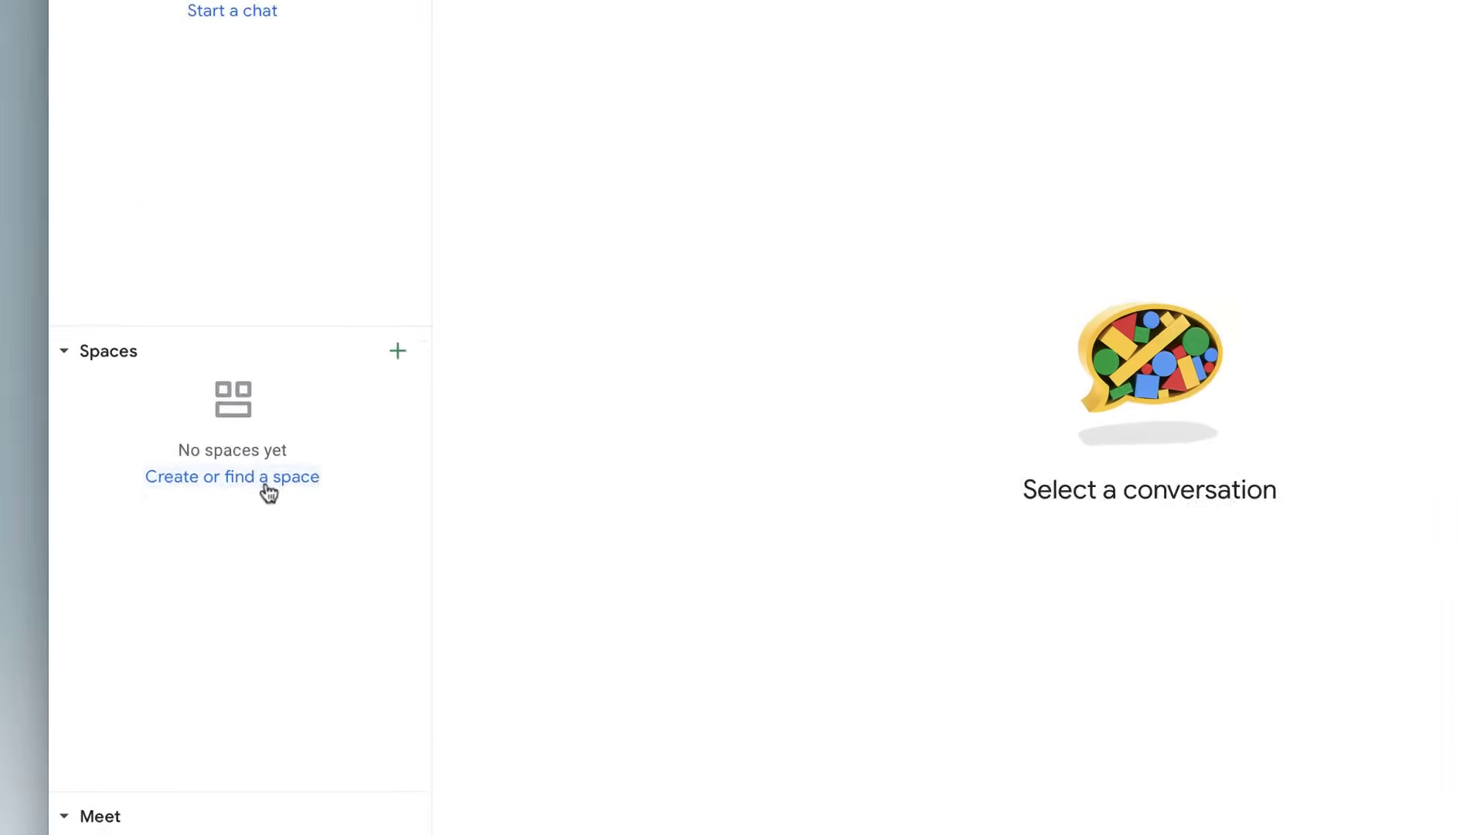
Open 'Create or find a space' from the Spaces section of the sidebar
left_click(205, 635)
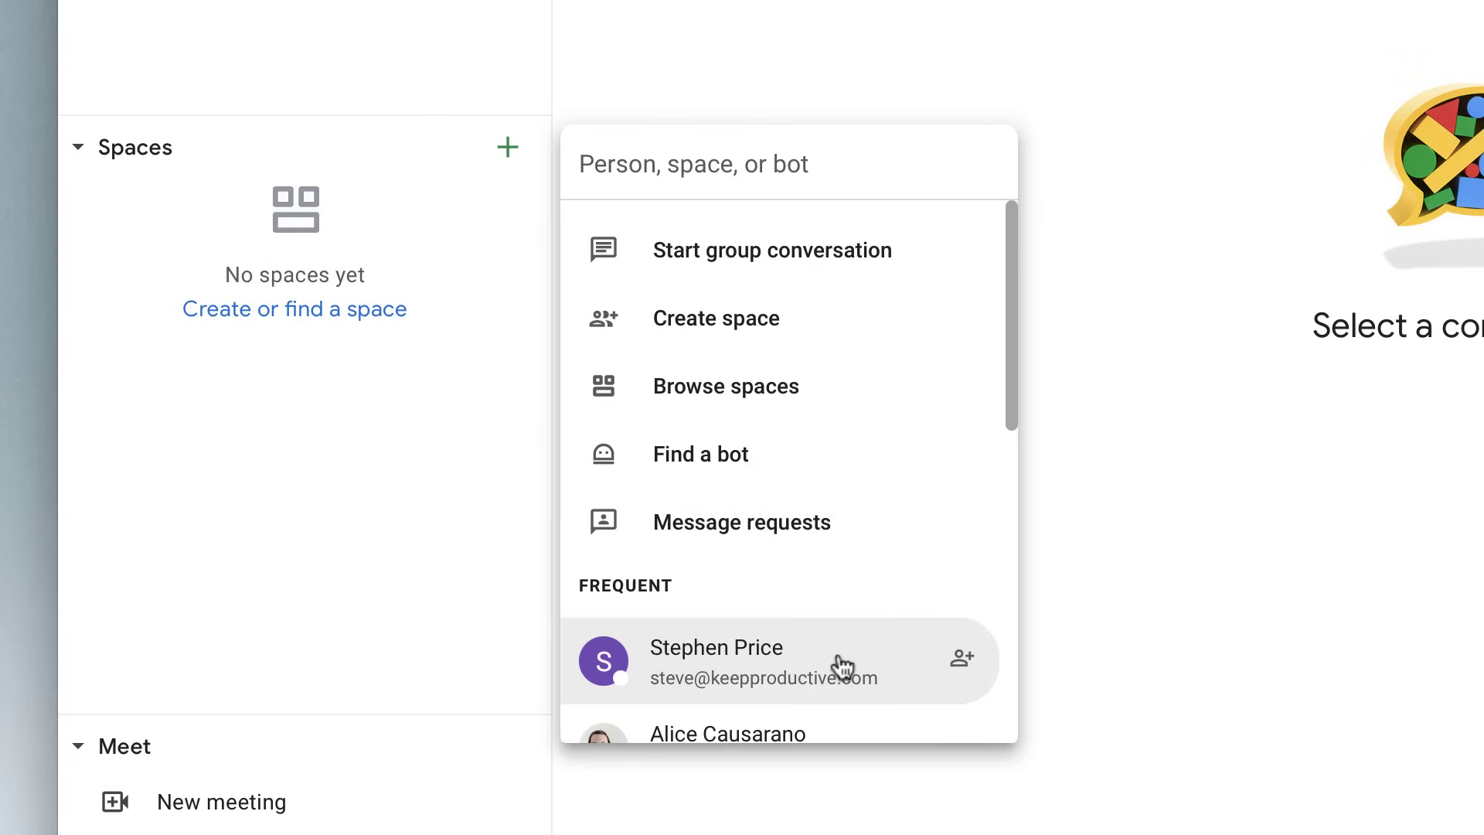
Start a new space and search the emoji picker for 'ediuvideo' to set its icon
left_click(899, 338)
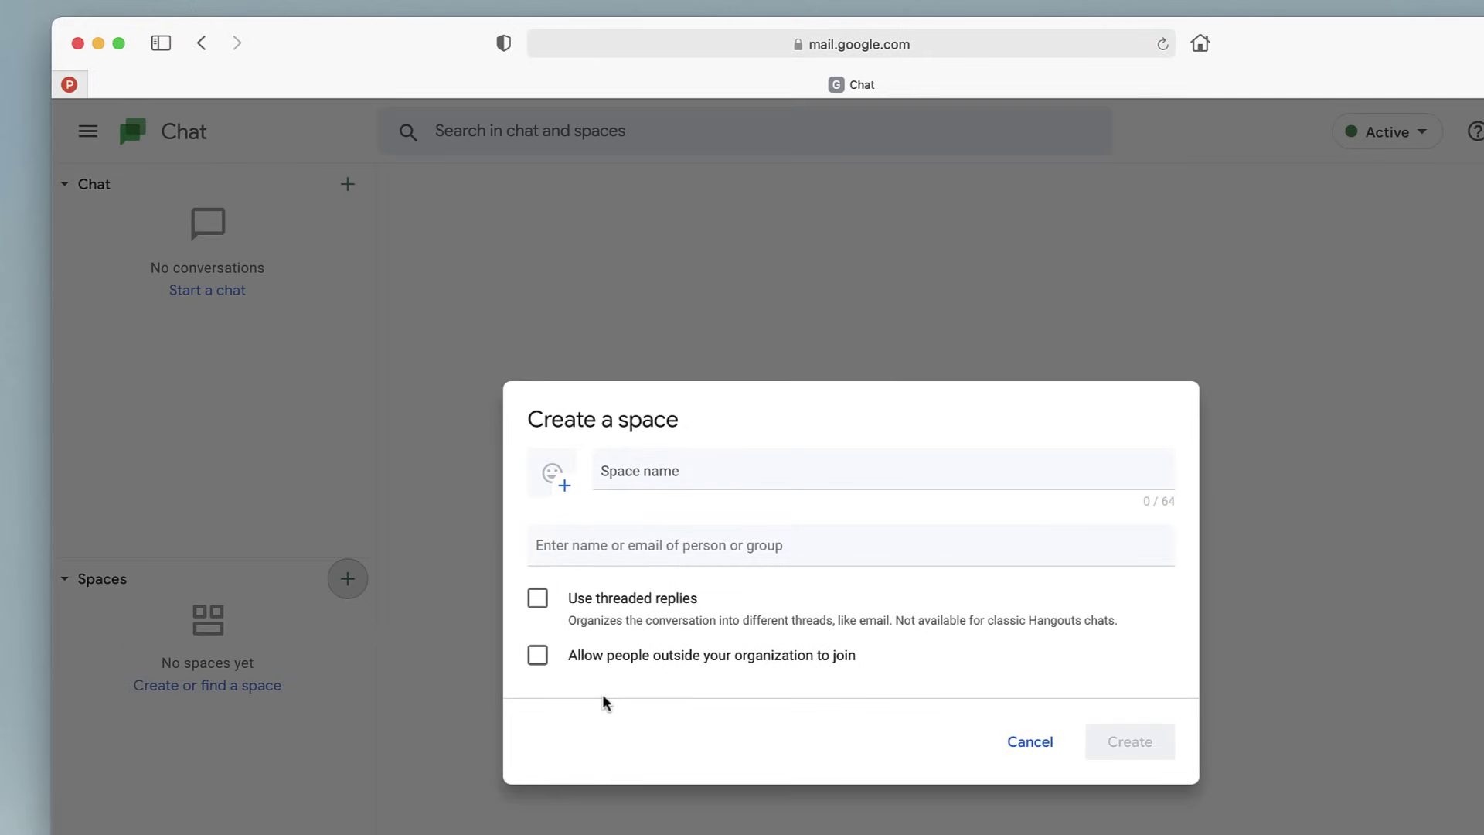
left_click(552, 473)
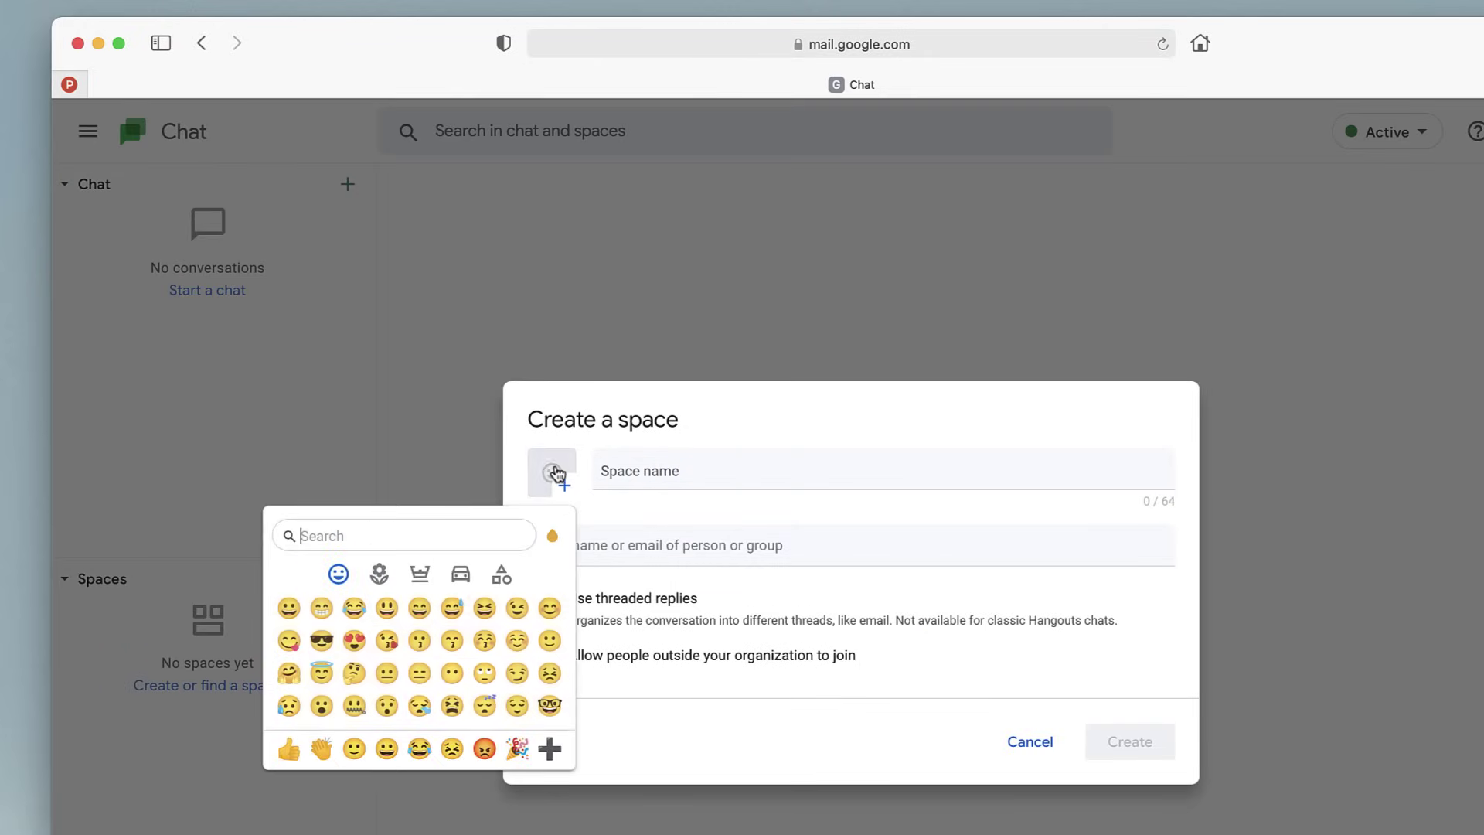
left_click(393, 541)
type("ediu")
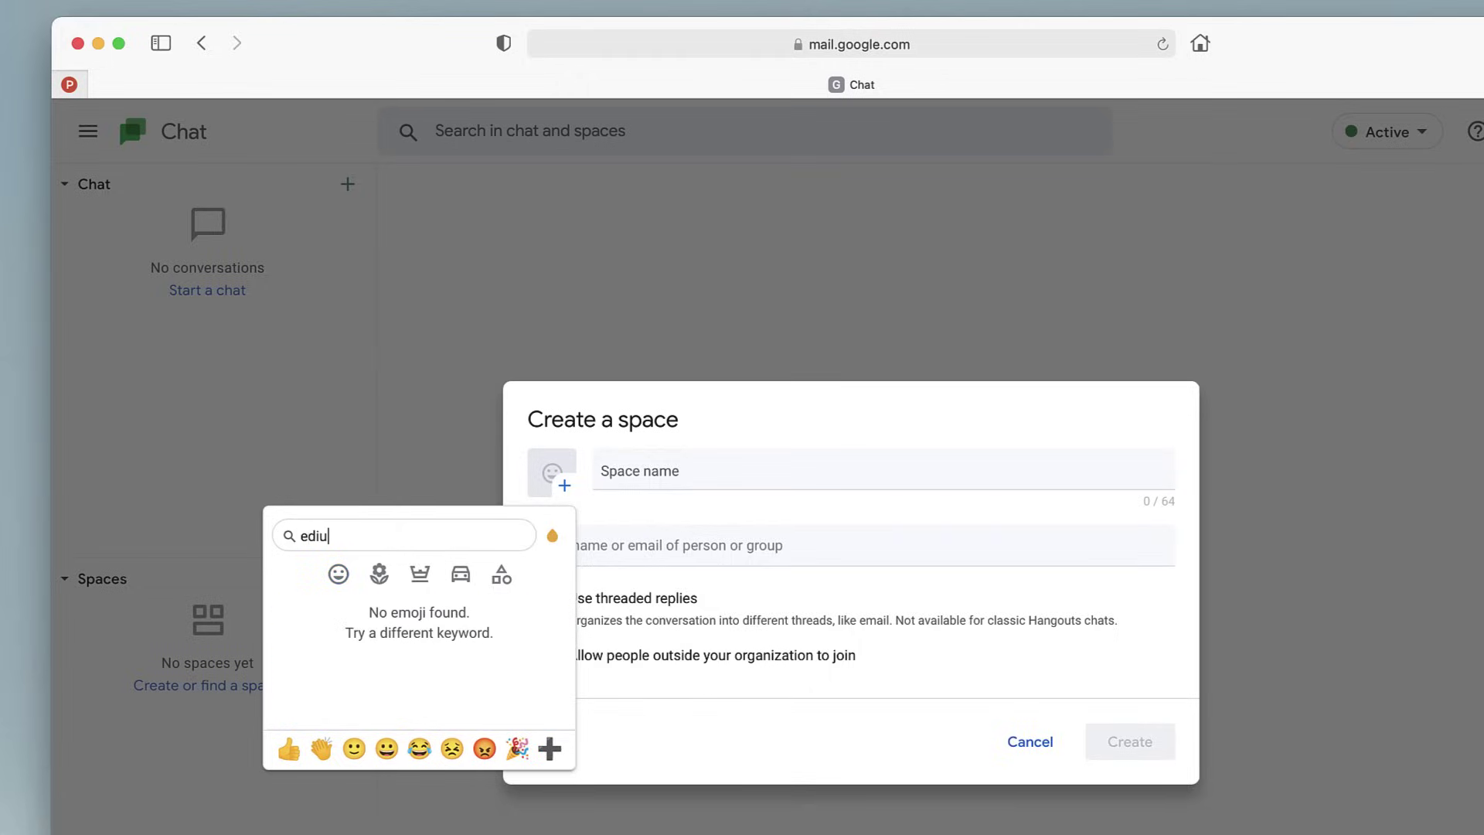
type("video")
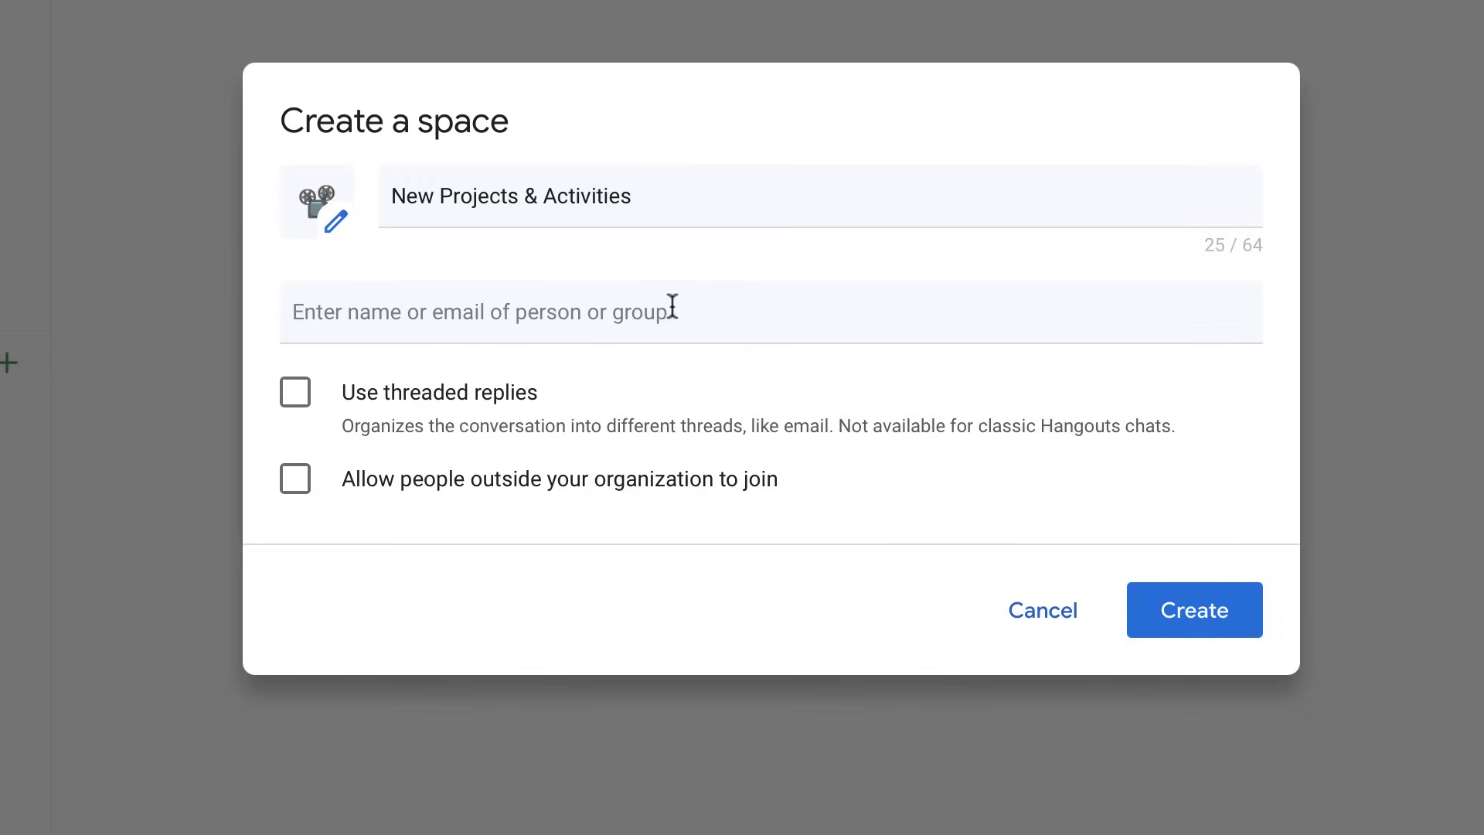
Add a frequent contact as a member and turn on threaded replies
left_click(670, 309)
left_click(619, 410)
left_click(751, 263)
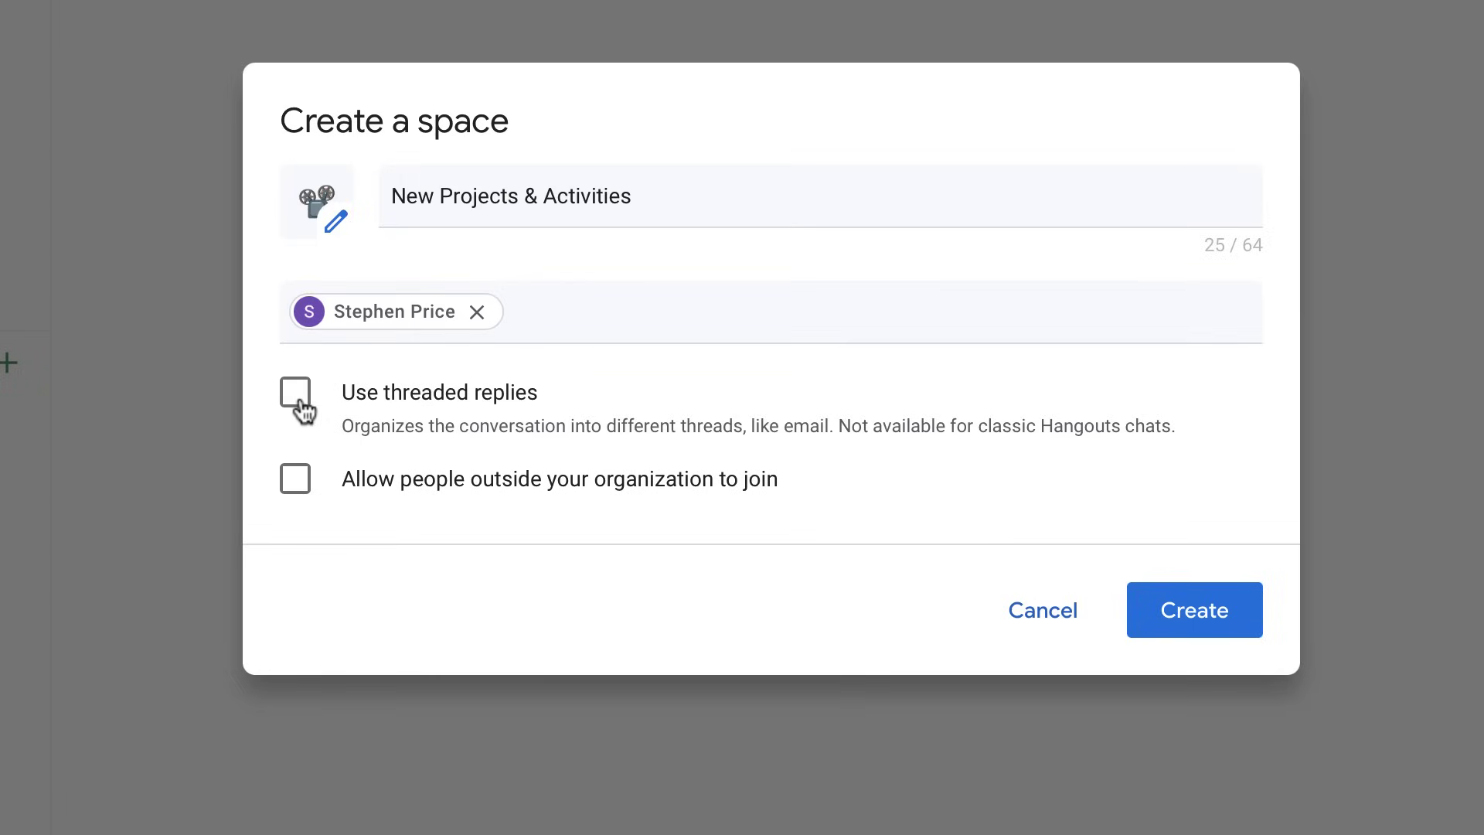
left_click(302, 408)
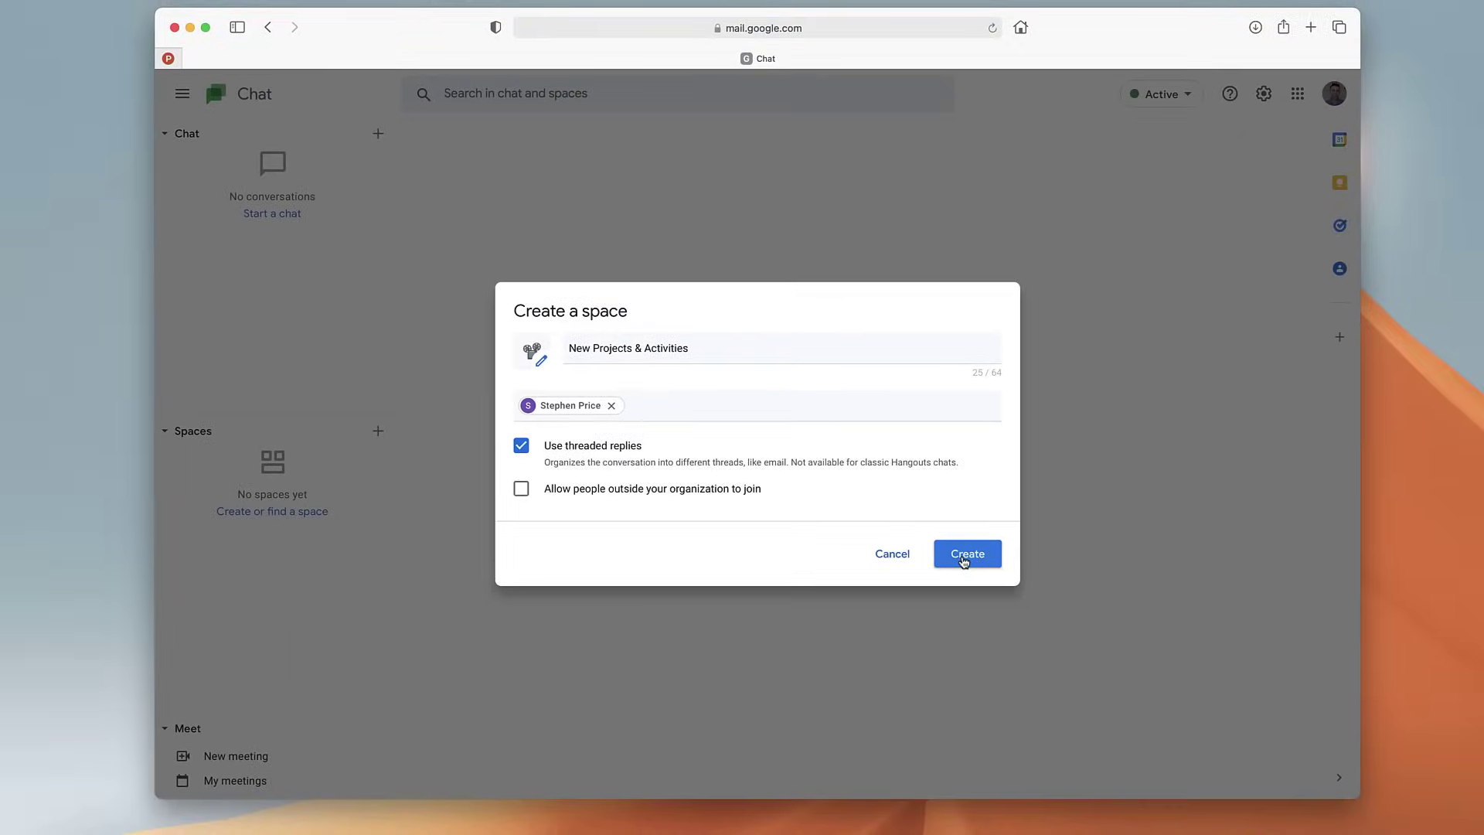
Create the New Projects & Activities space, then check its Files and Tasks tabs before returning to Chat
left_click(965, 558)
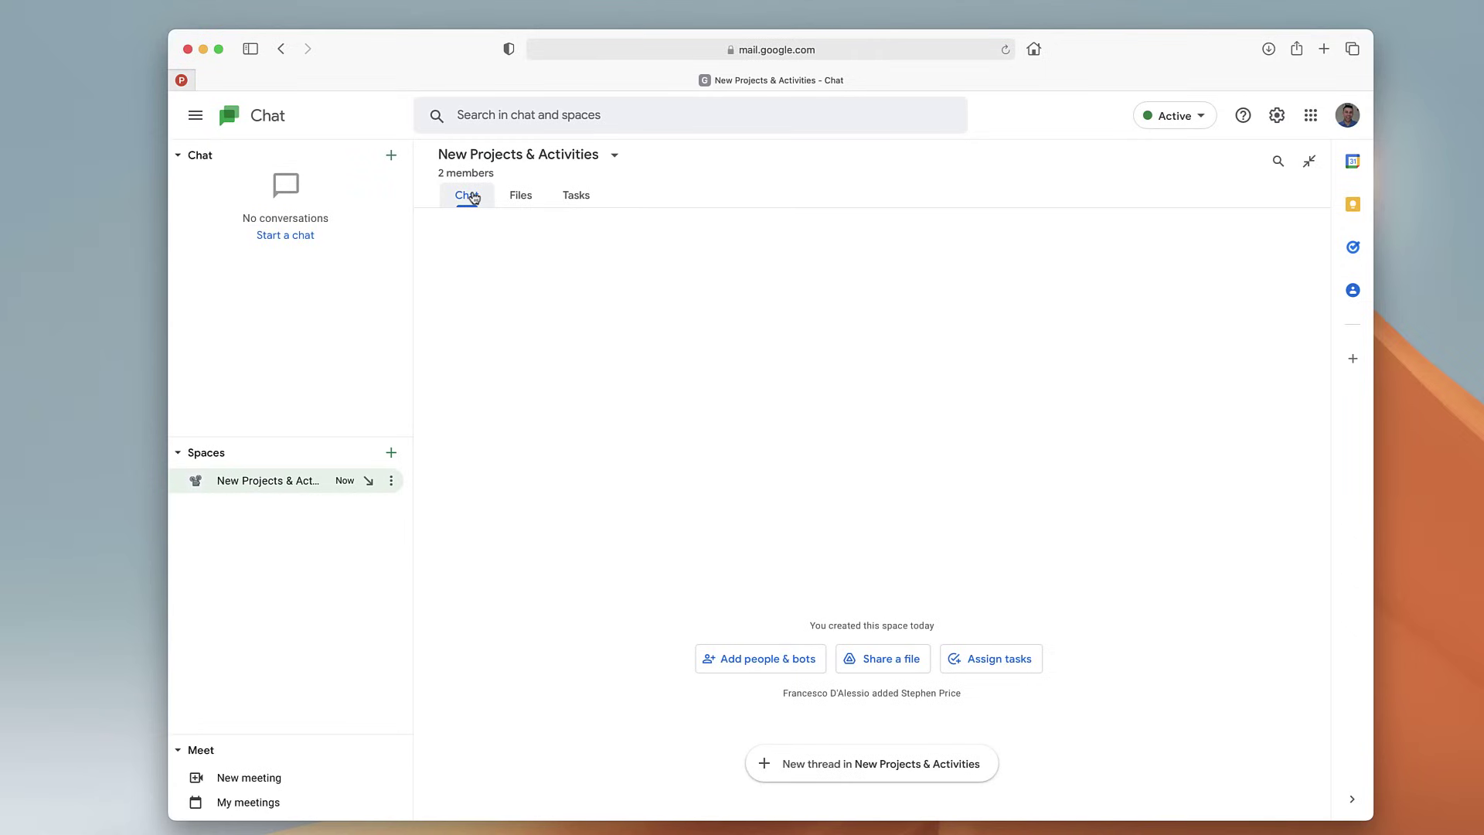
left_click(520, 196)
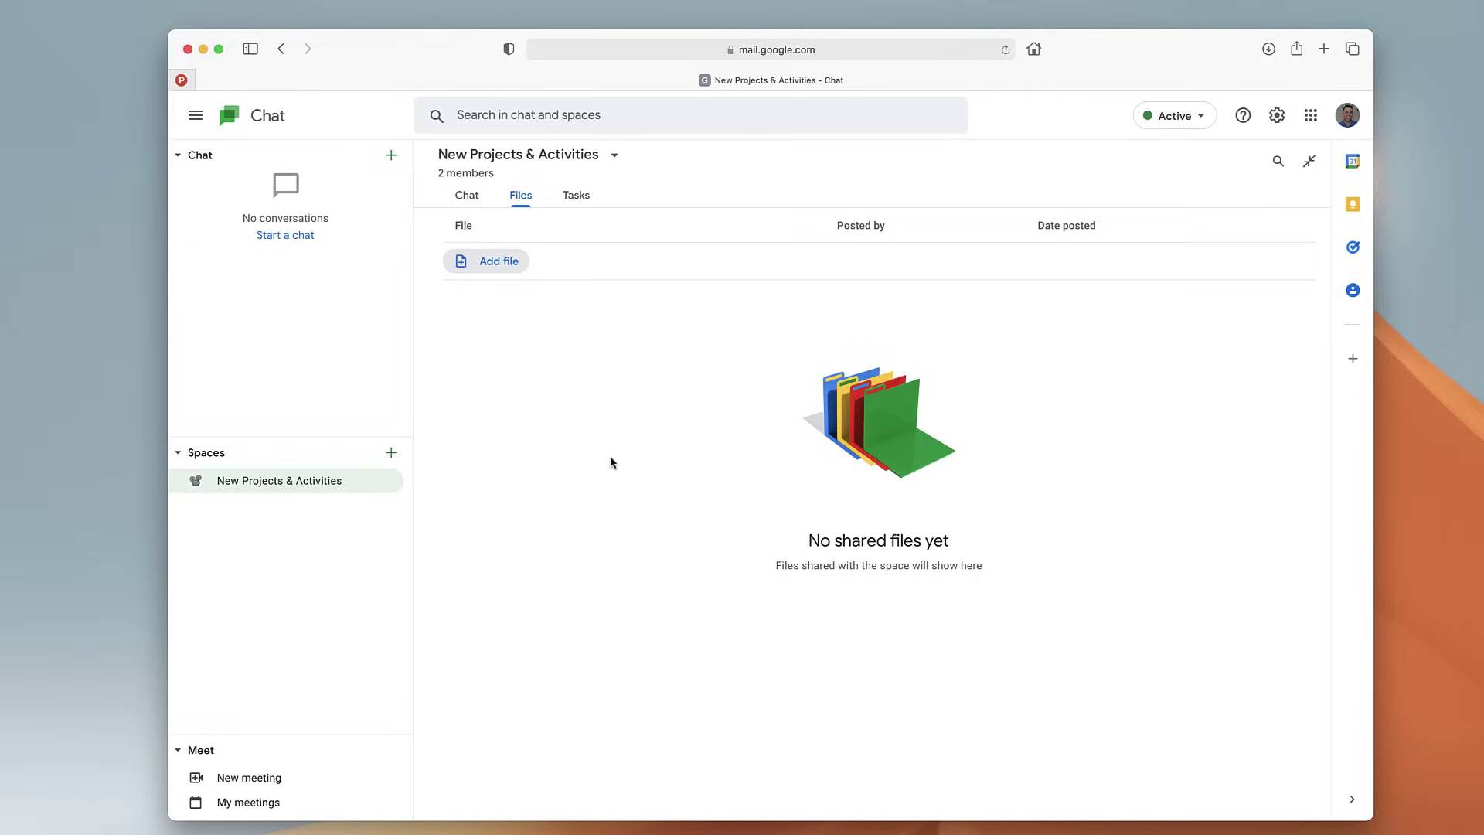
left_click(582, 205)
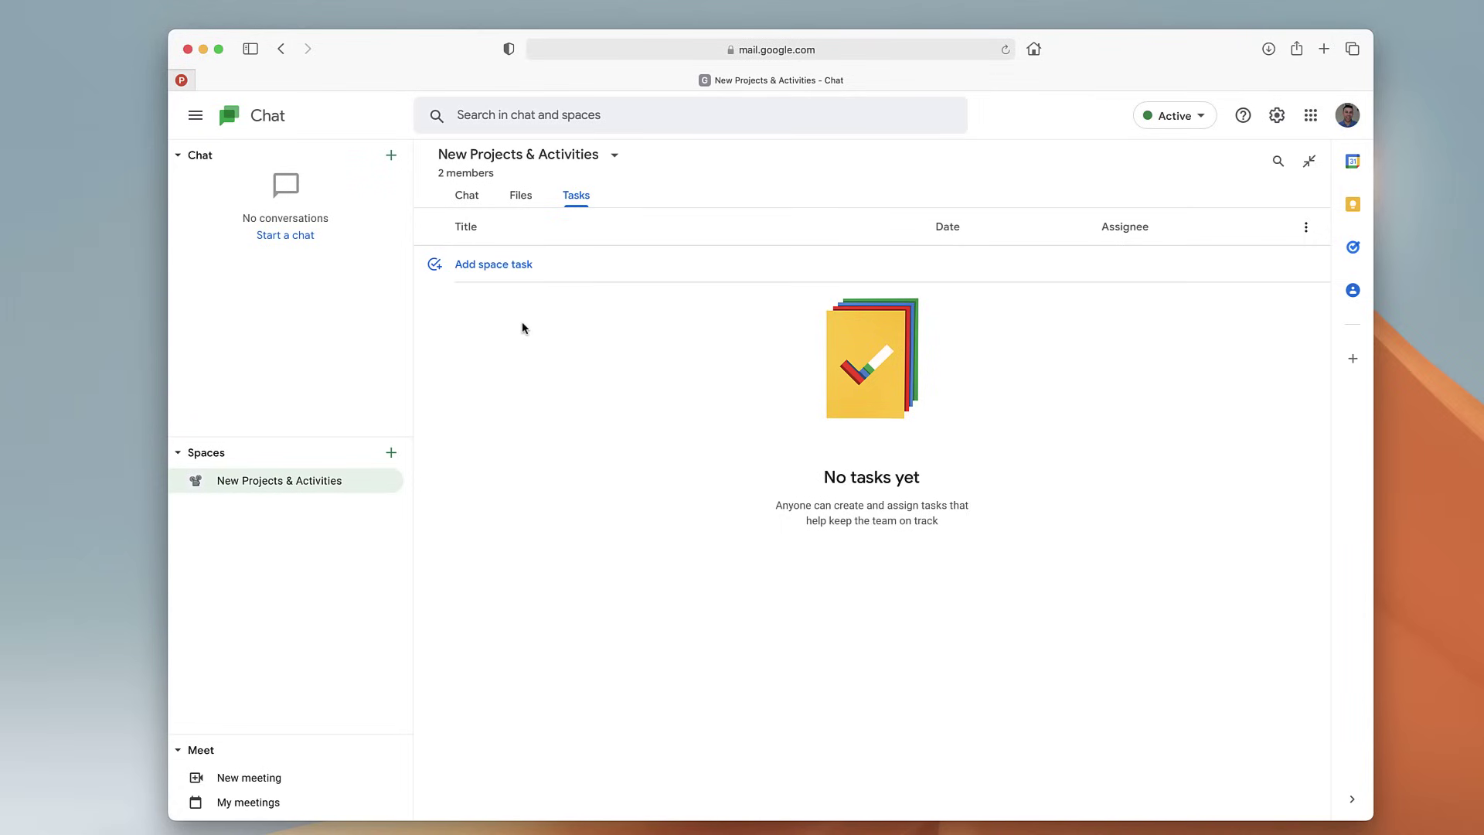
left_click(462, 199)
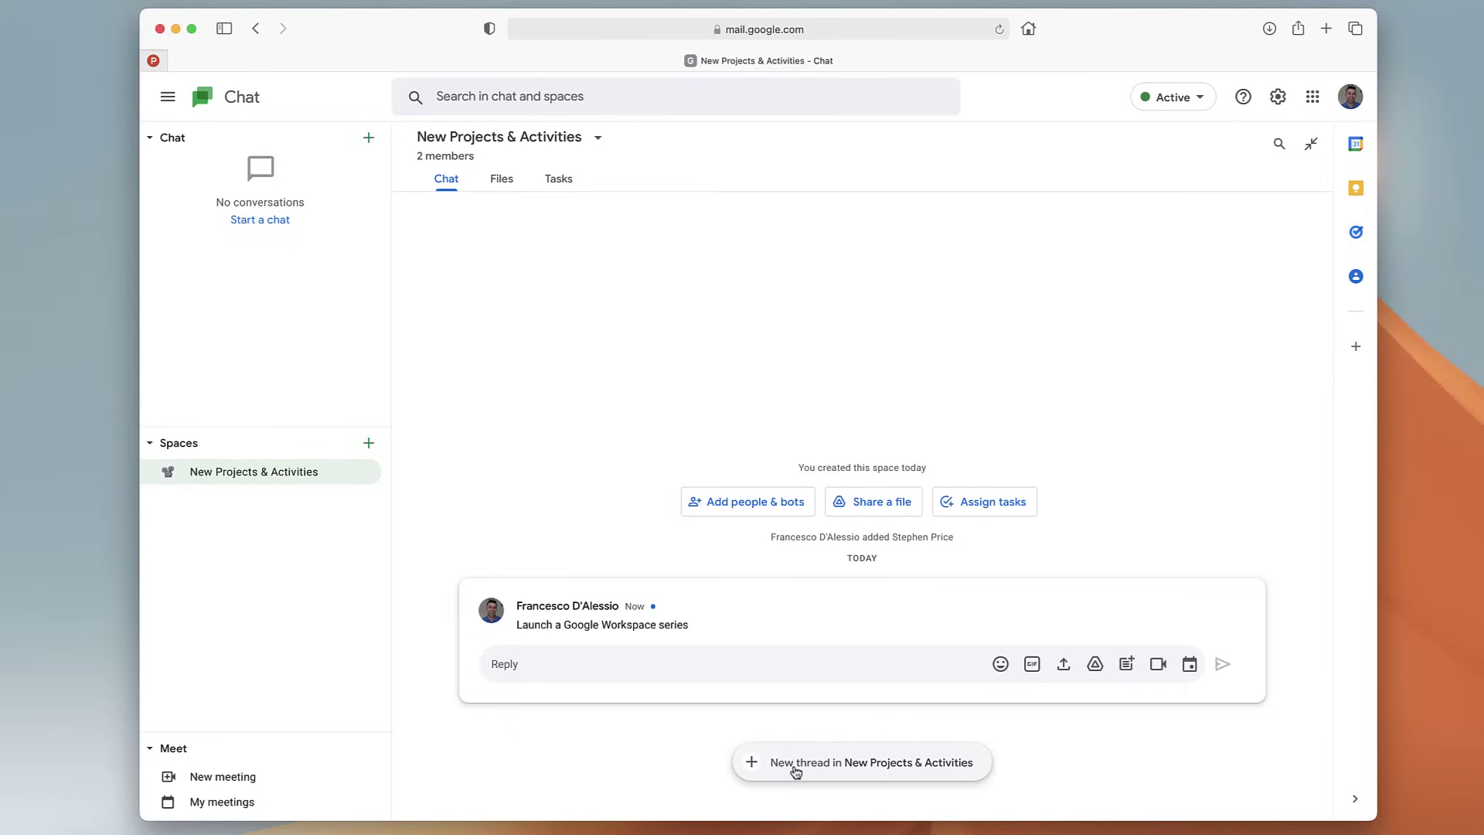
Attach the Drive doc 'Meeting Notes - Editor Review' to a new thread
left_click(817, 751)
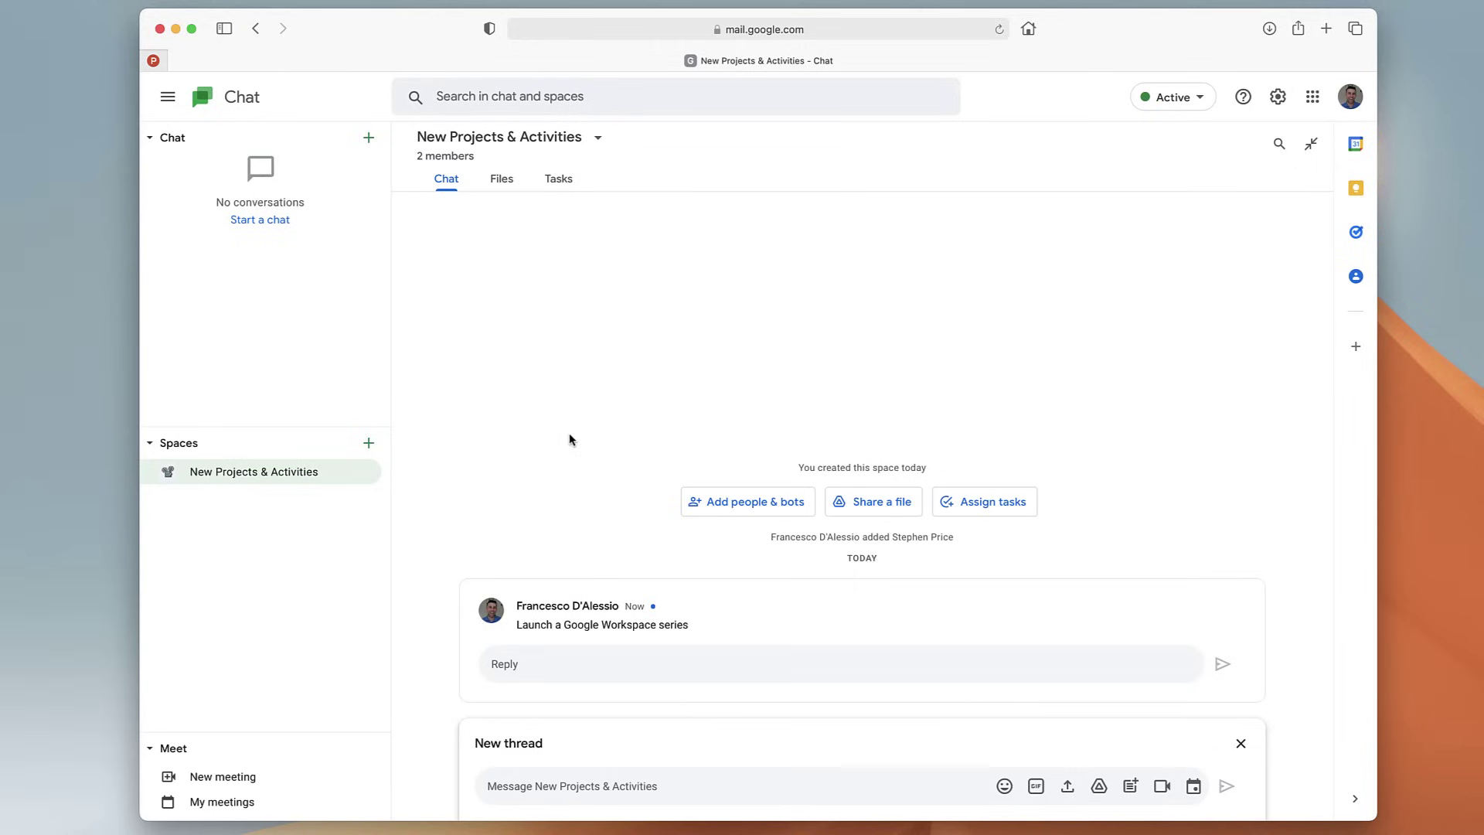
left_click(506, 184)
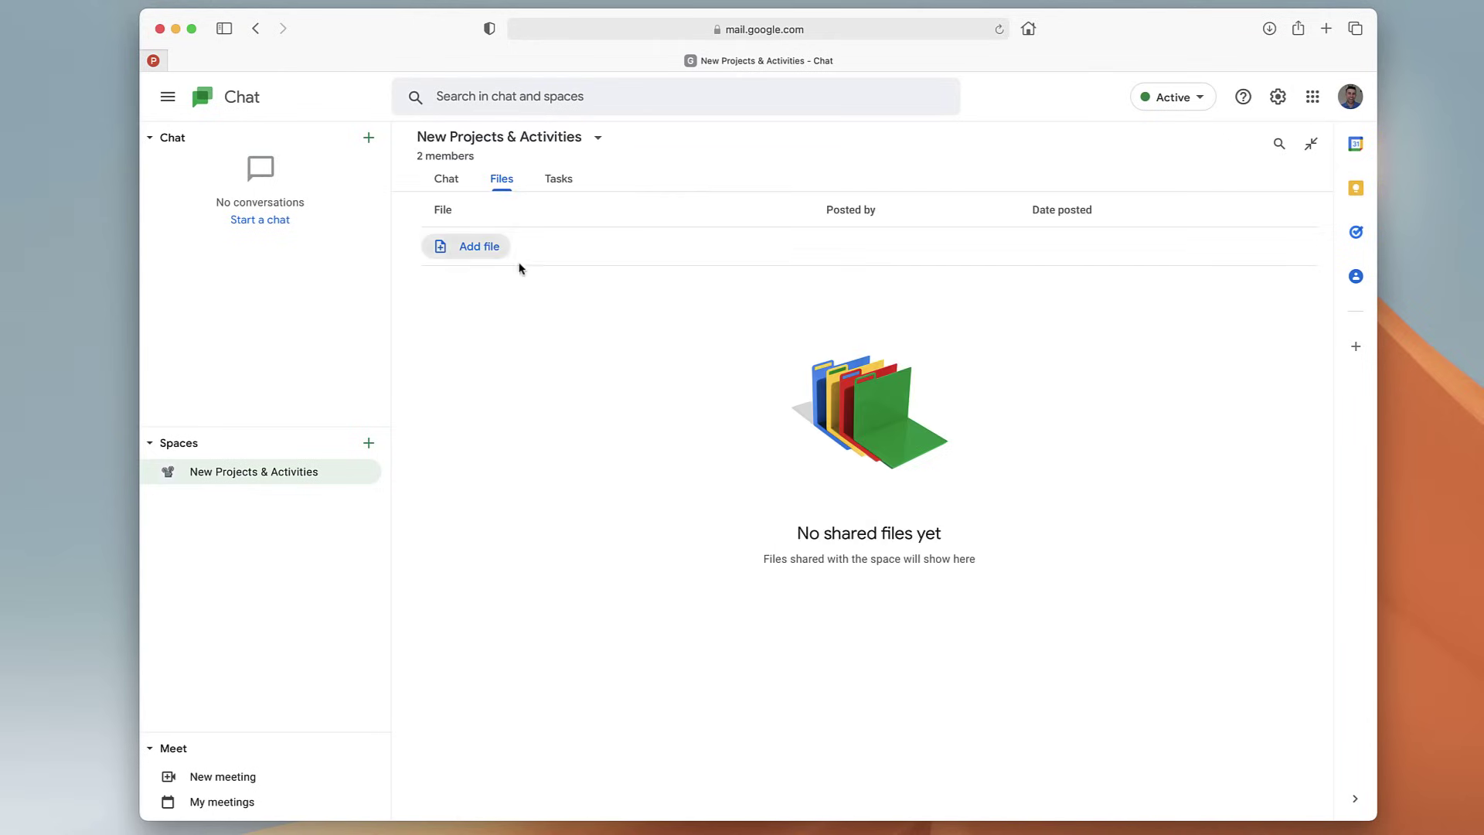
left_click(480, 246)
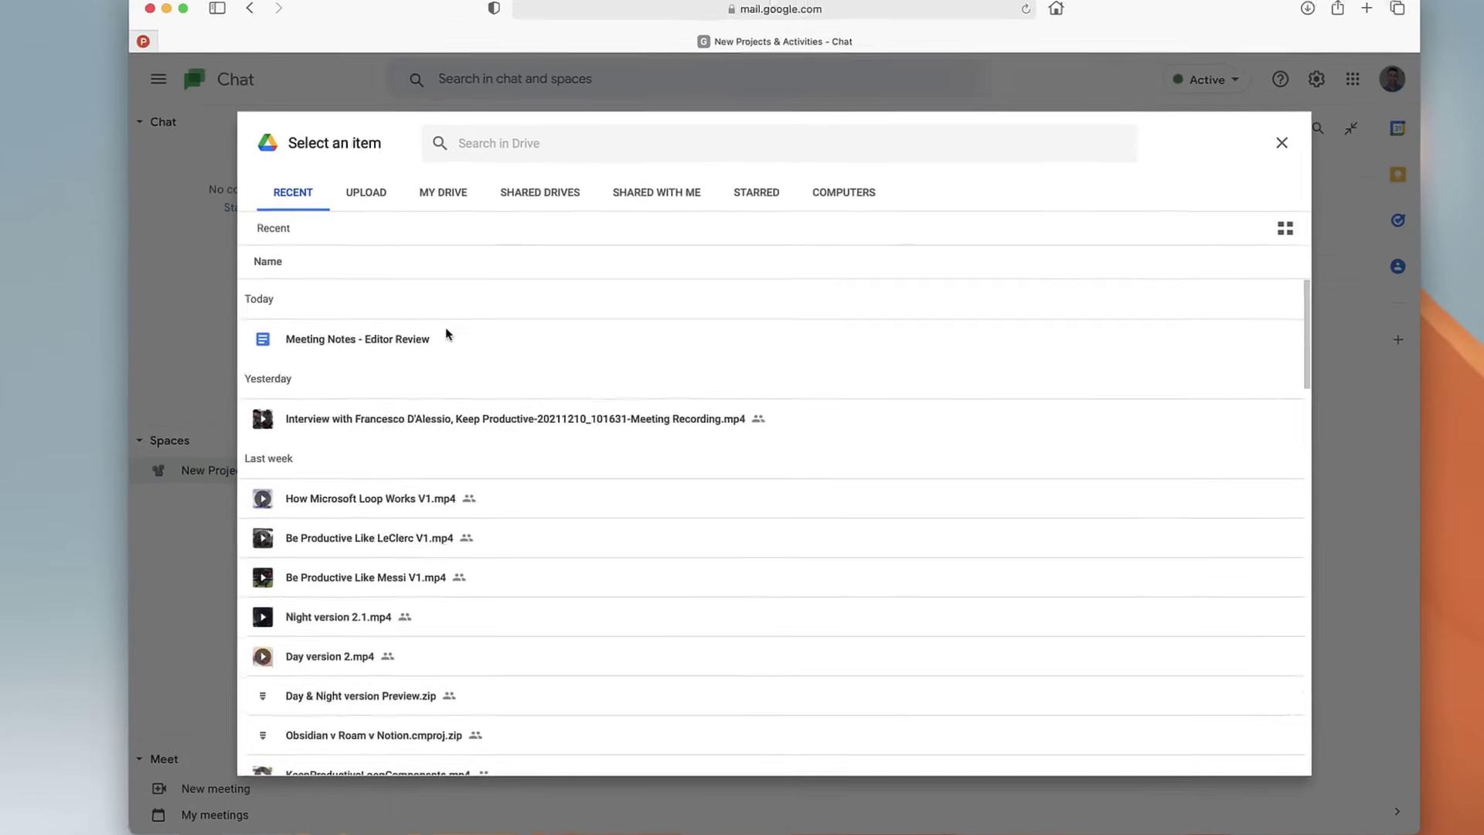
left_click(405, 345)
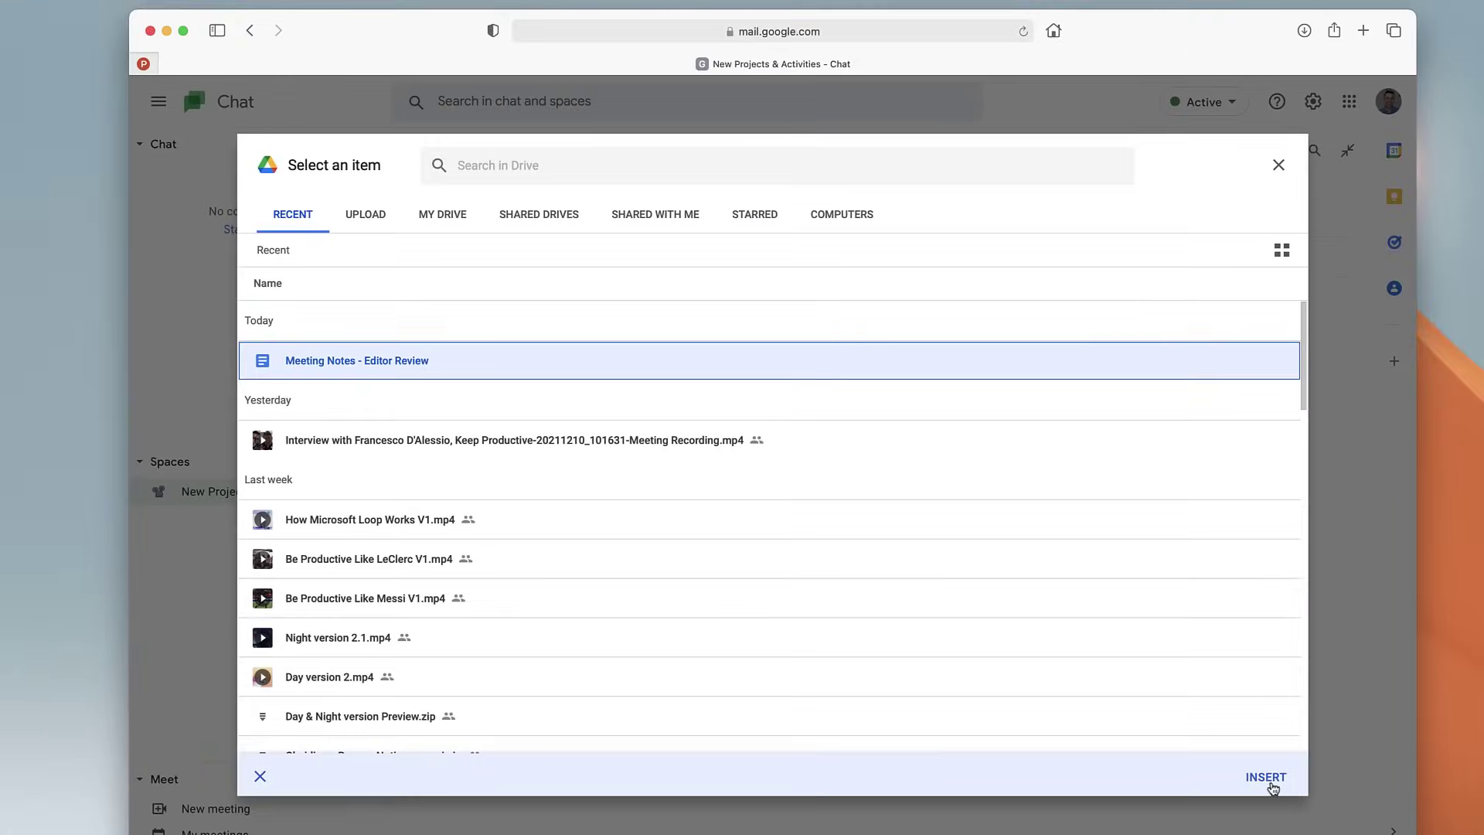
left_click(1266, 778)
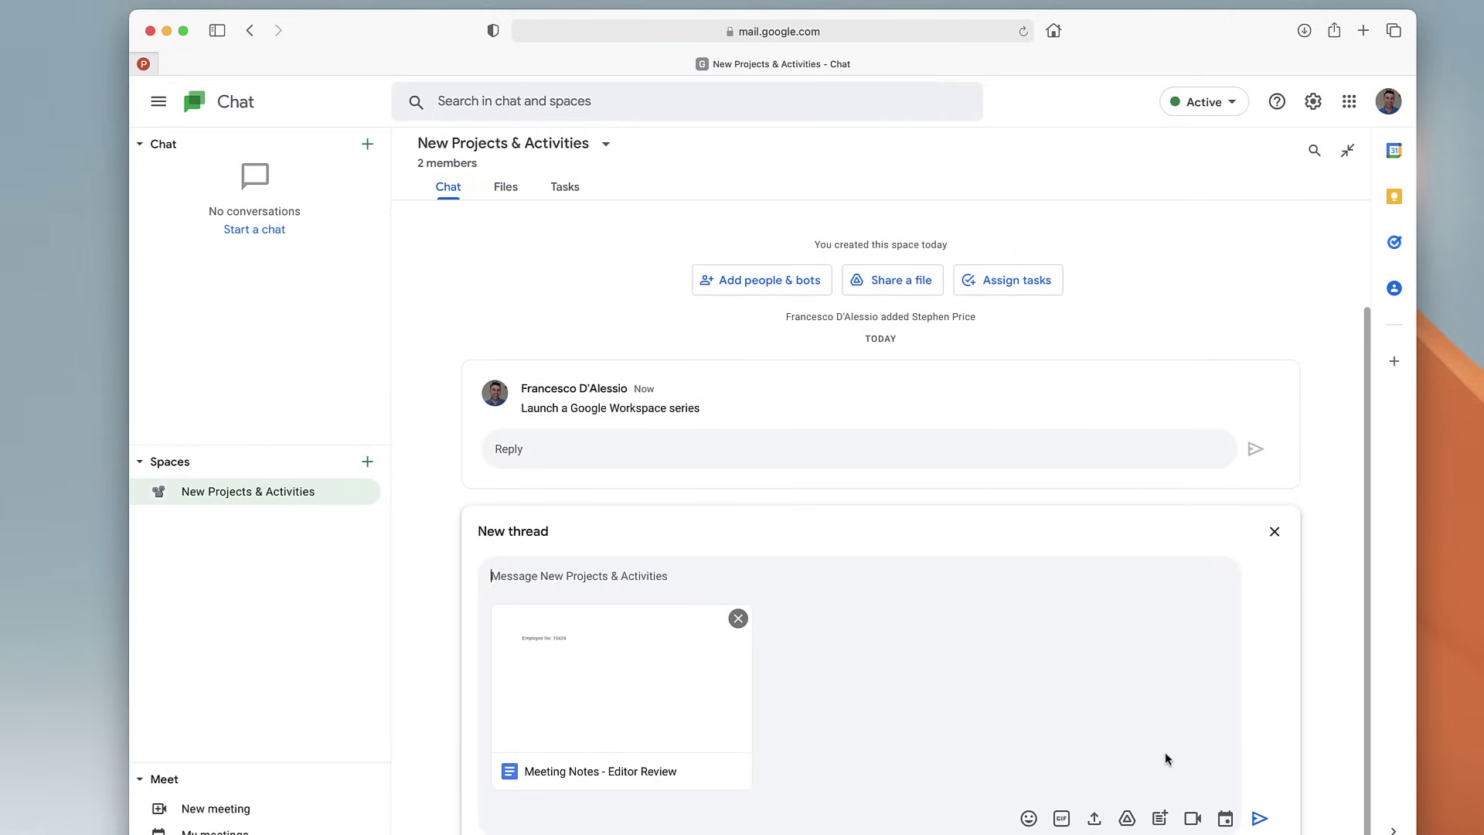
Post the thread, granting space members Edit access to the doc
left_click(1260, 820)
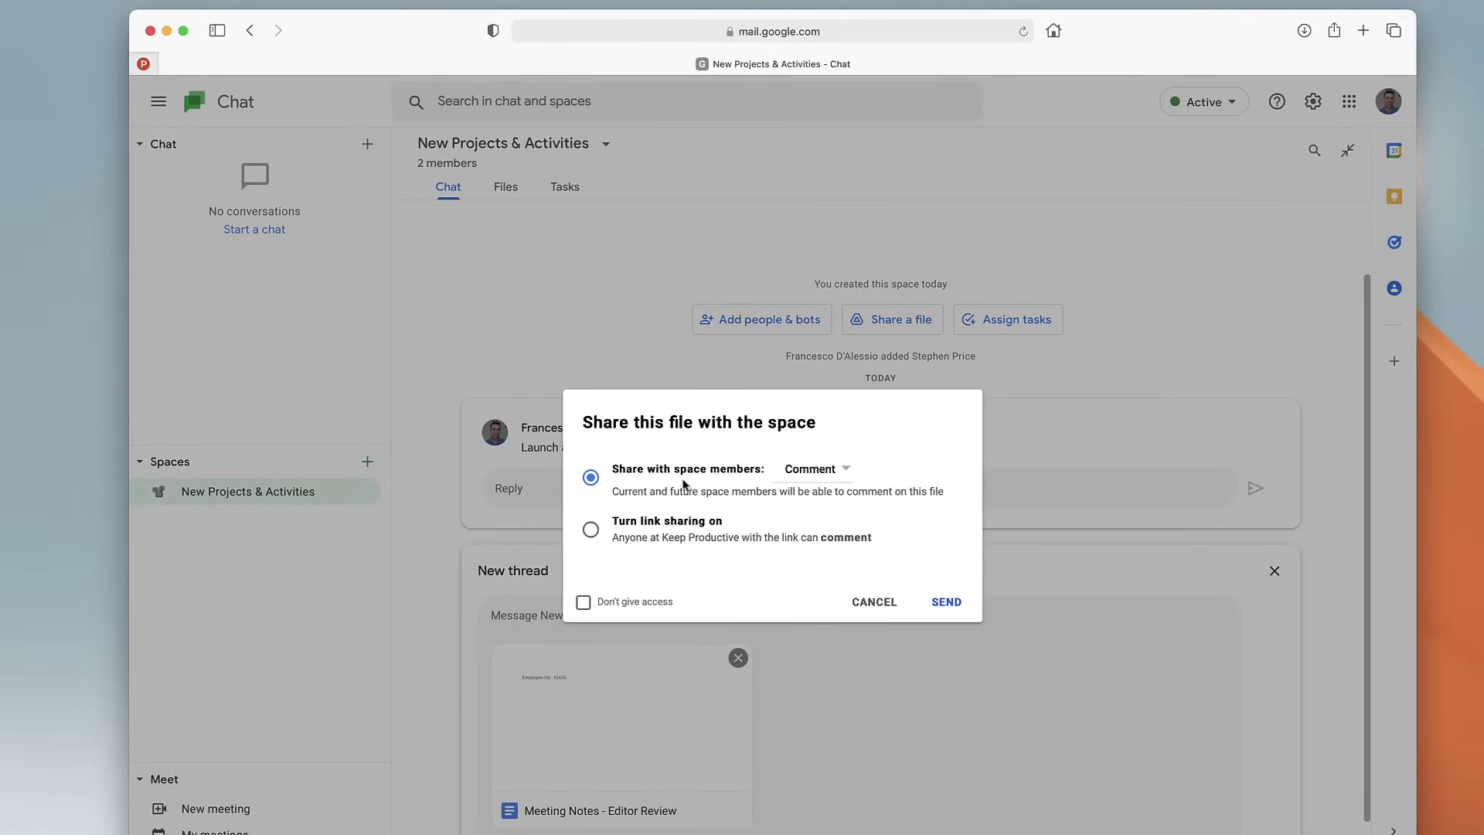
left_click(800, 473)
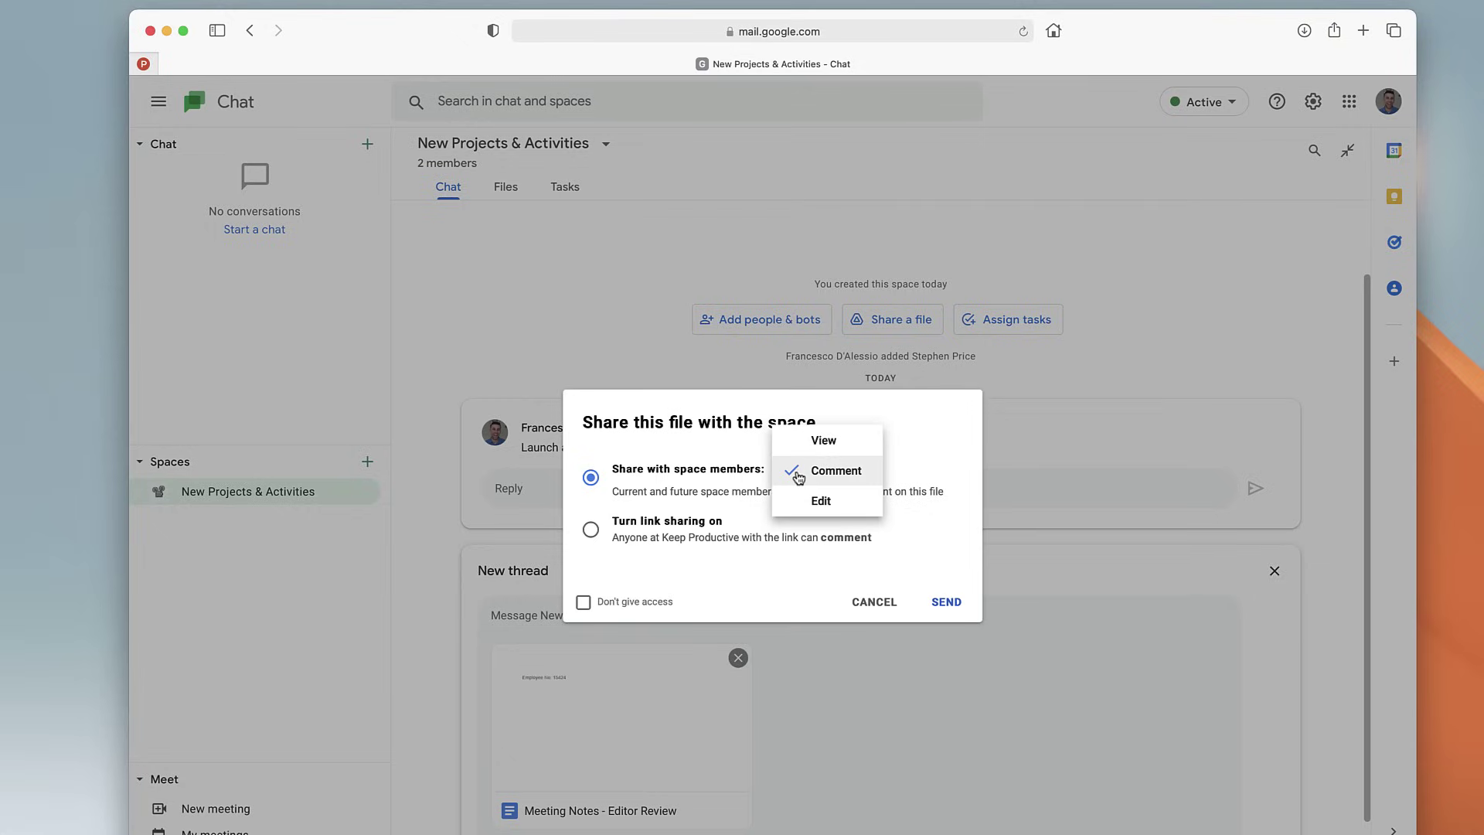
left_click(819, 501)
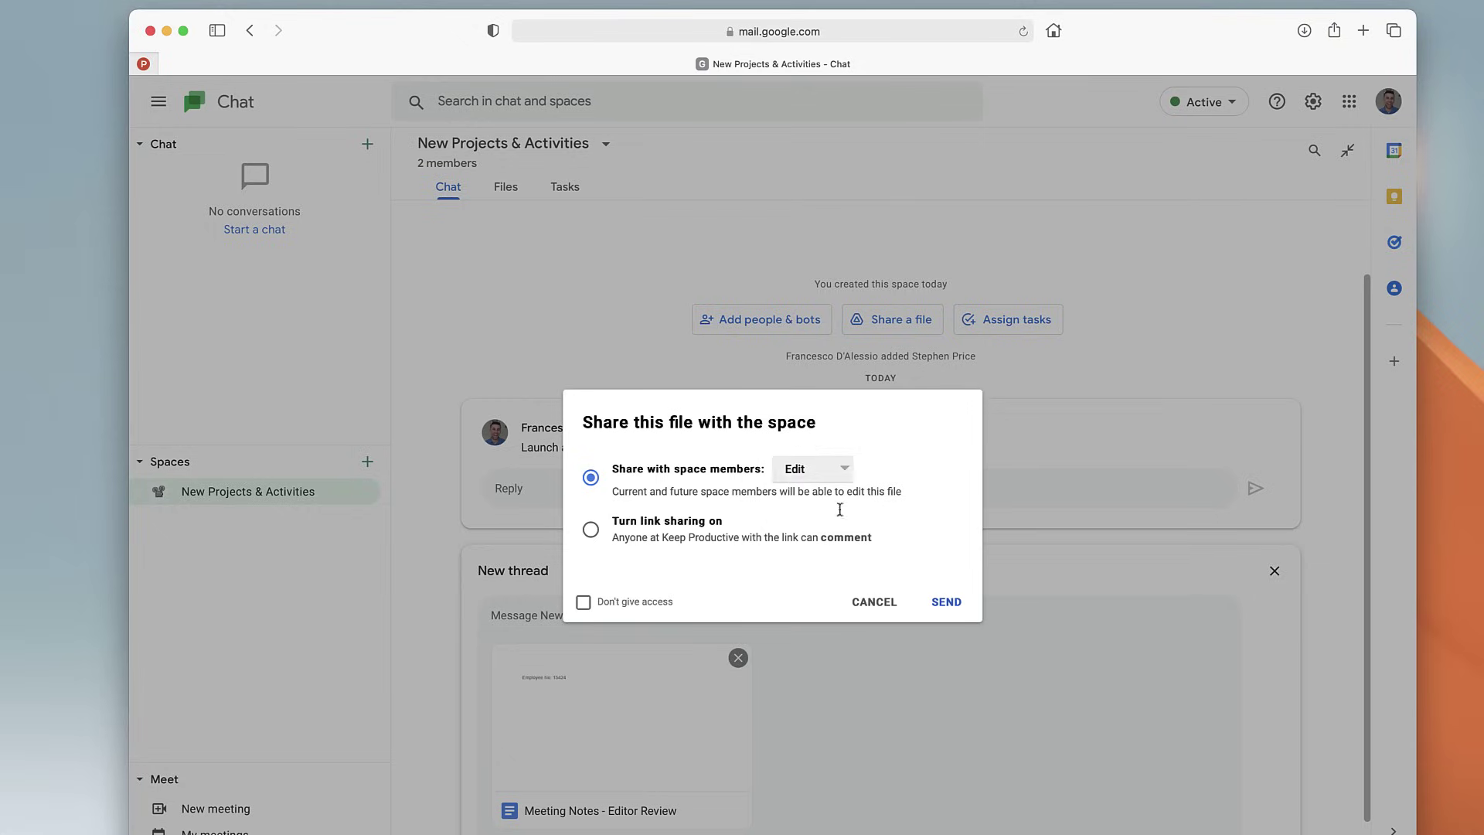
left_click(945, 607)
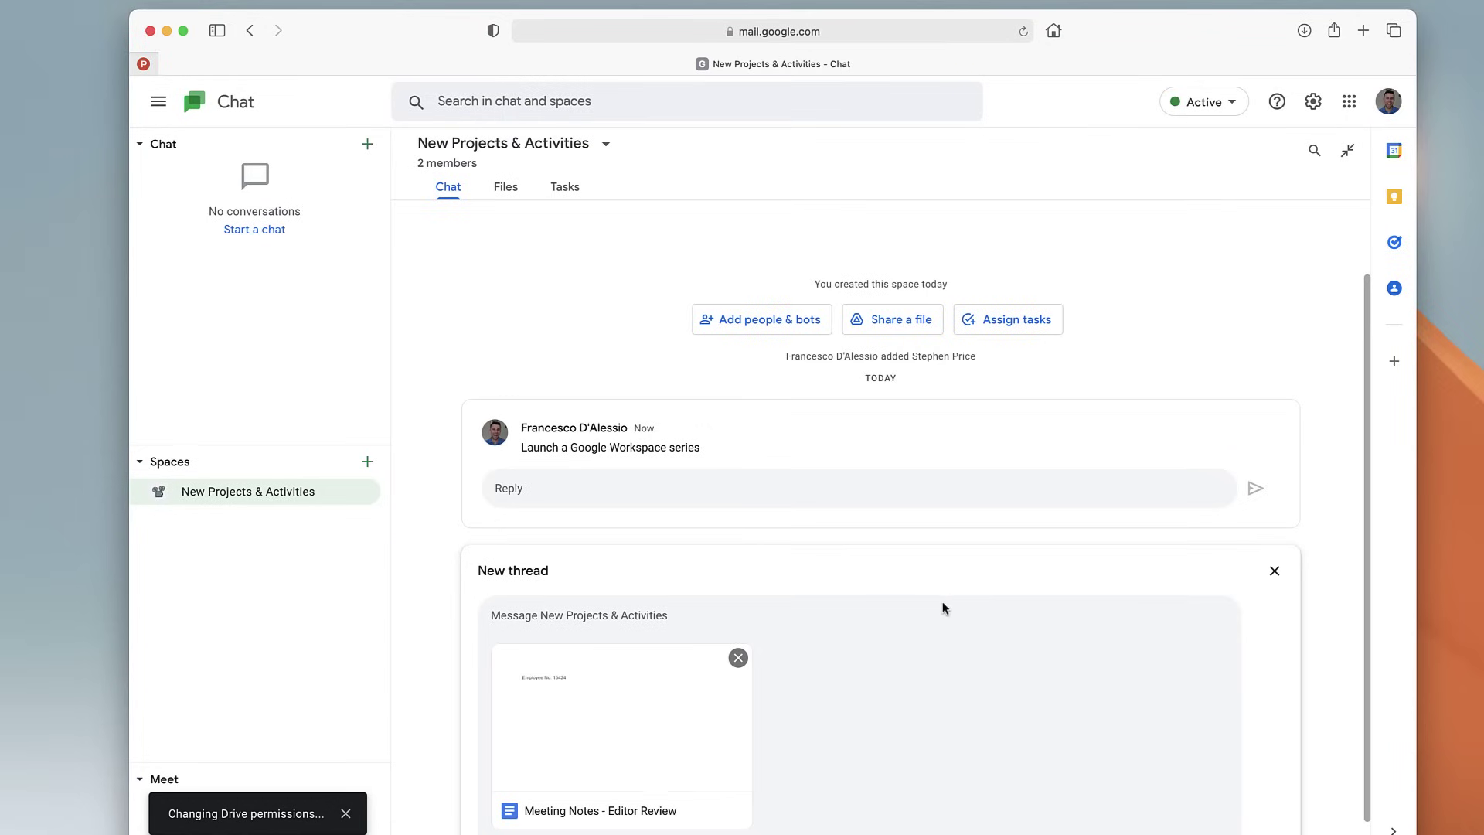
Open the Meeting Notes - Editor Review attachment in the chat side panel
mouse_move(745, 593)
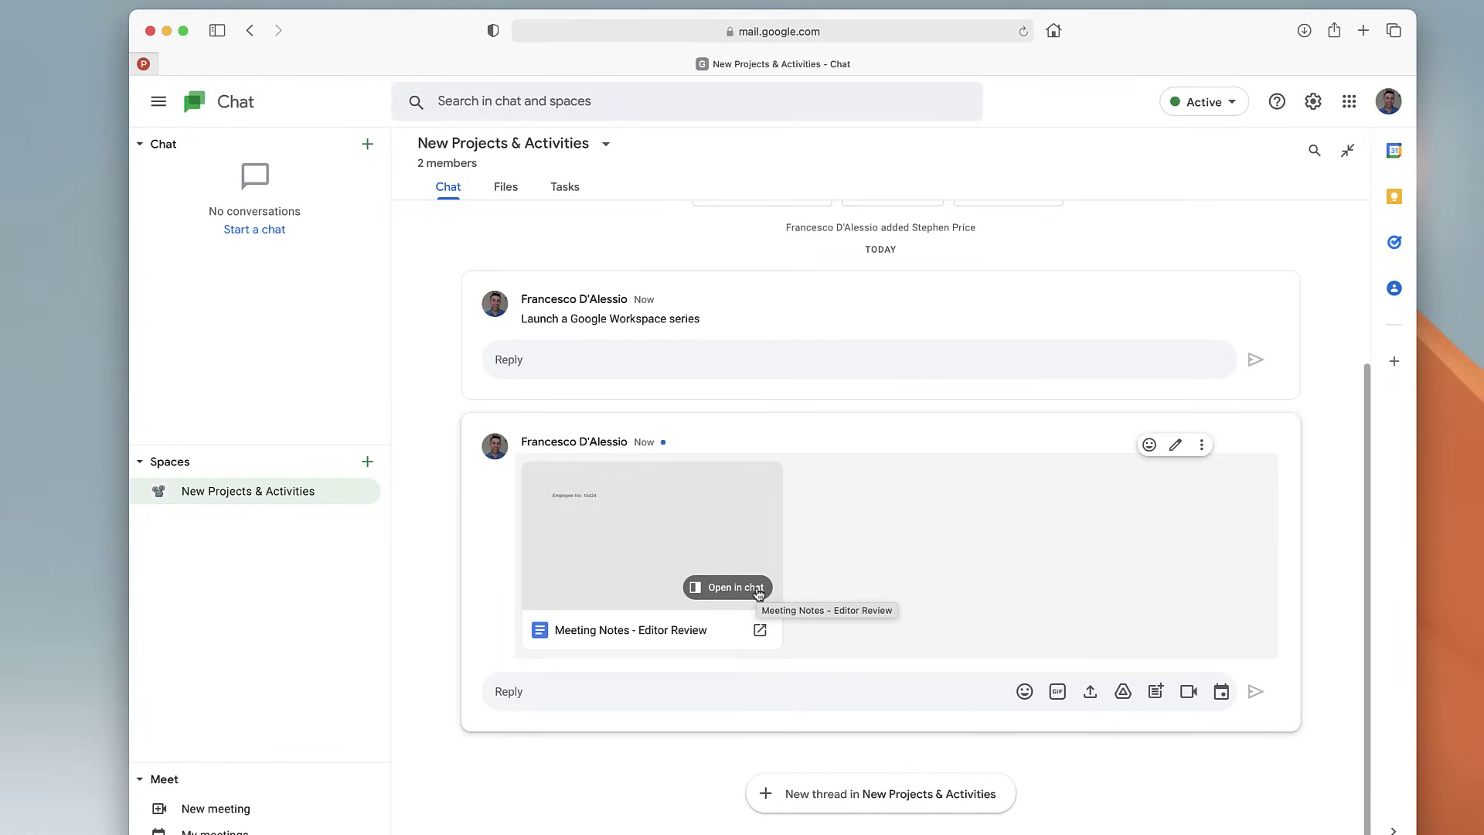
left_click(756, 587)
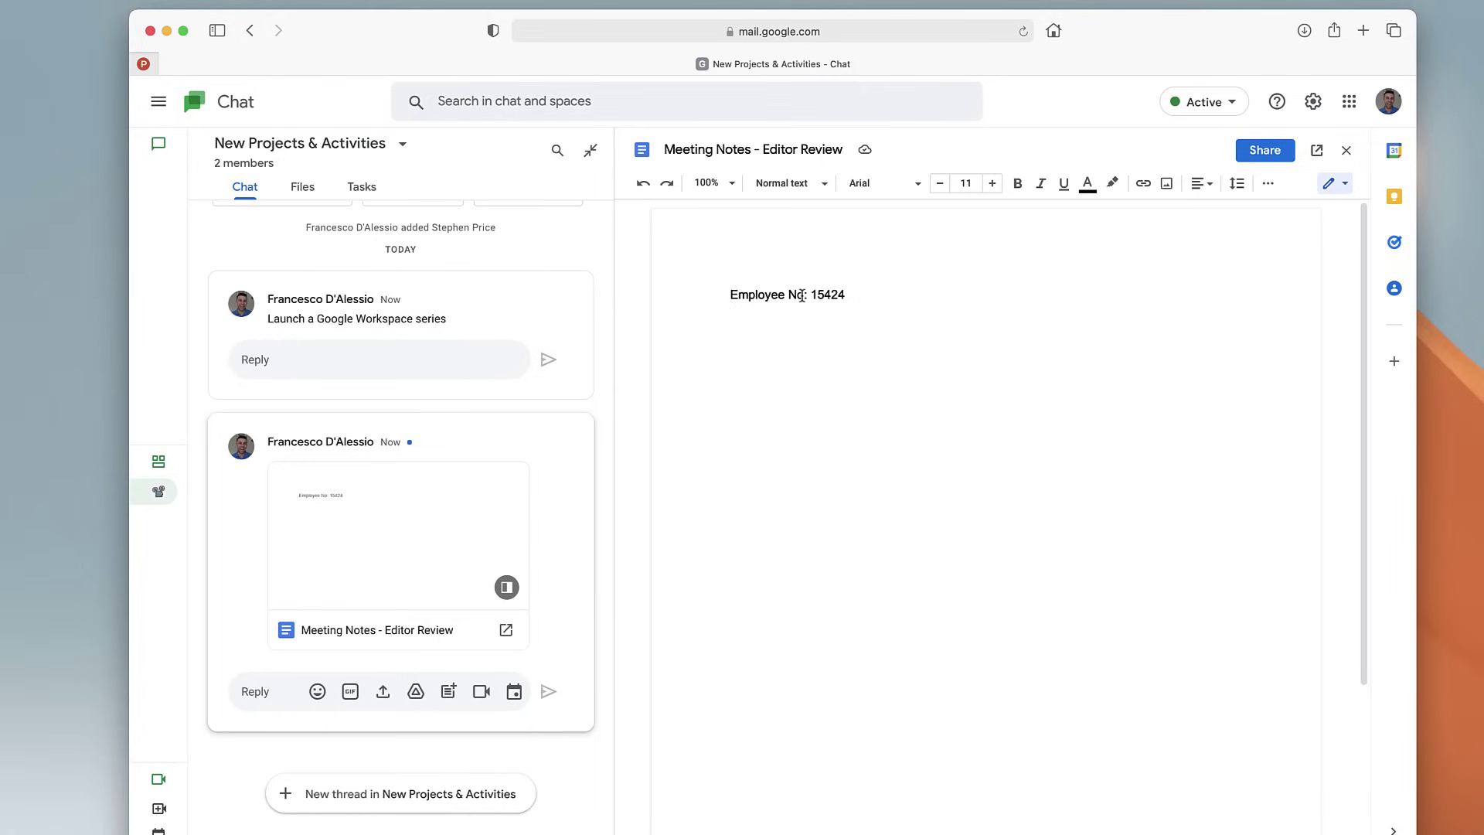
Place the cursor after the employee-number line in the doc, then close the doc panel
left_click(932, 281)
mouse_move(161, 779)
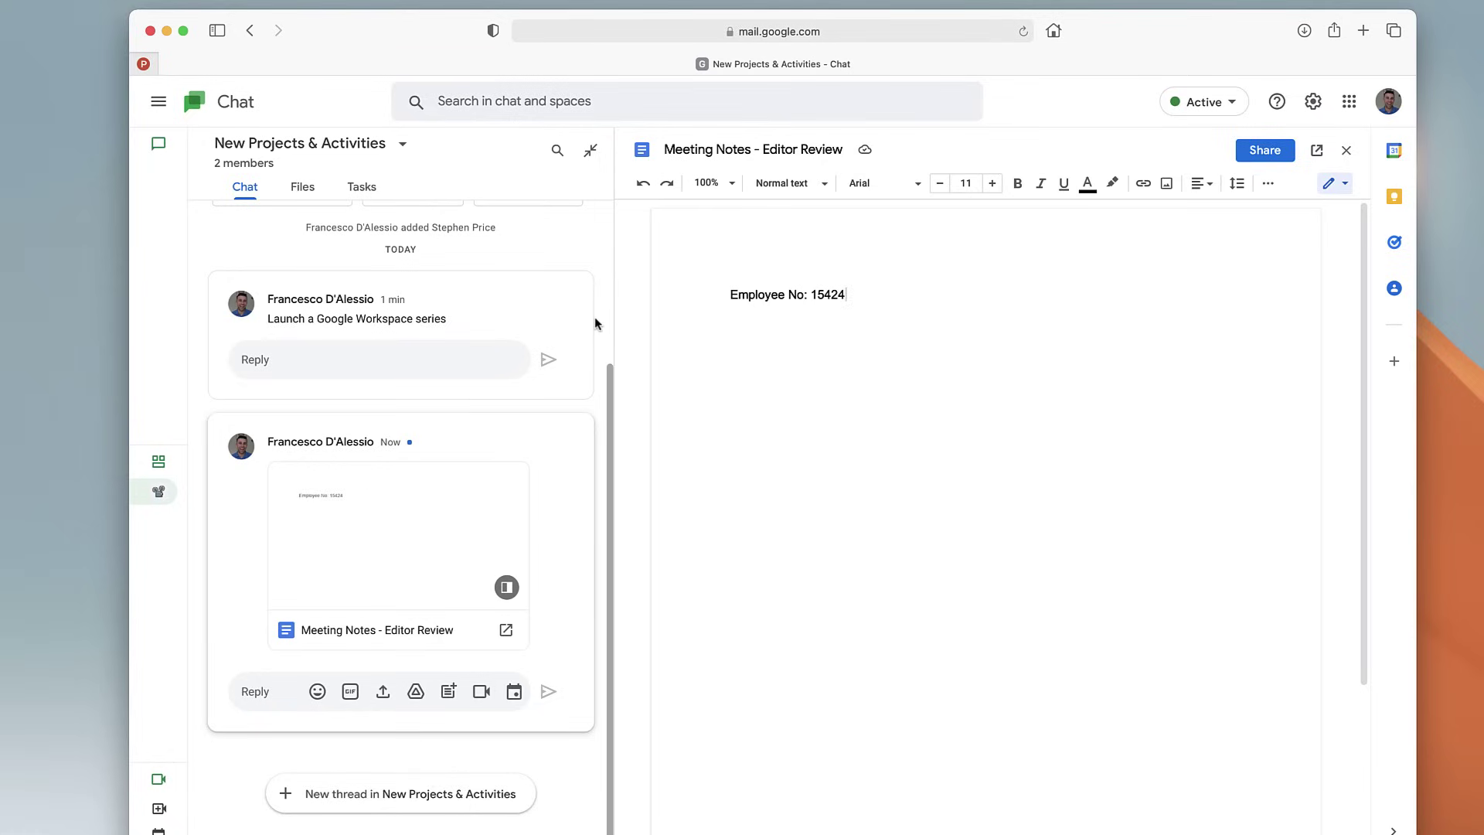
left_click(1347, 150)
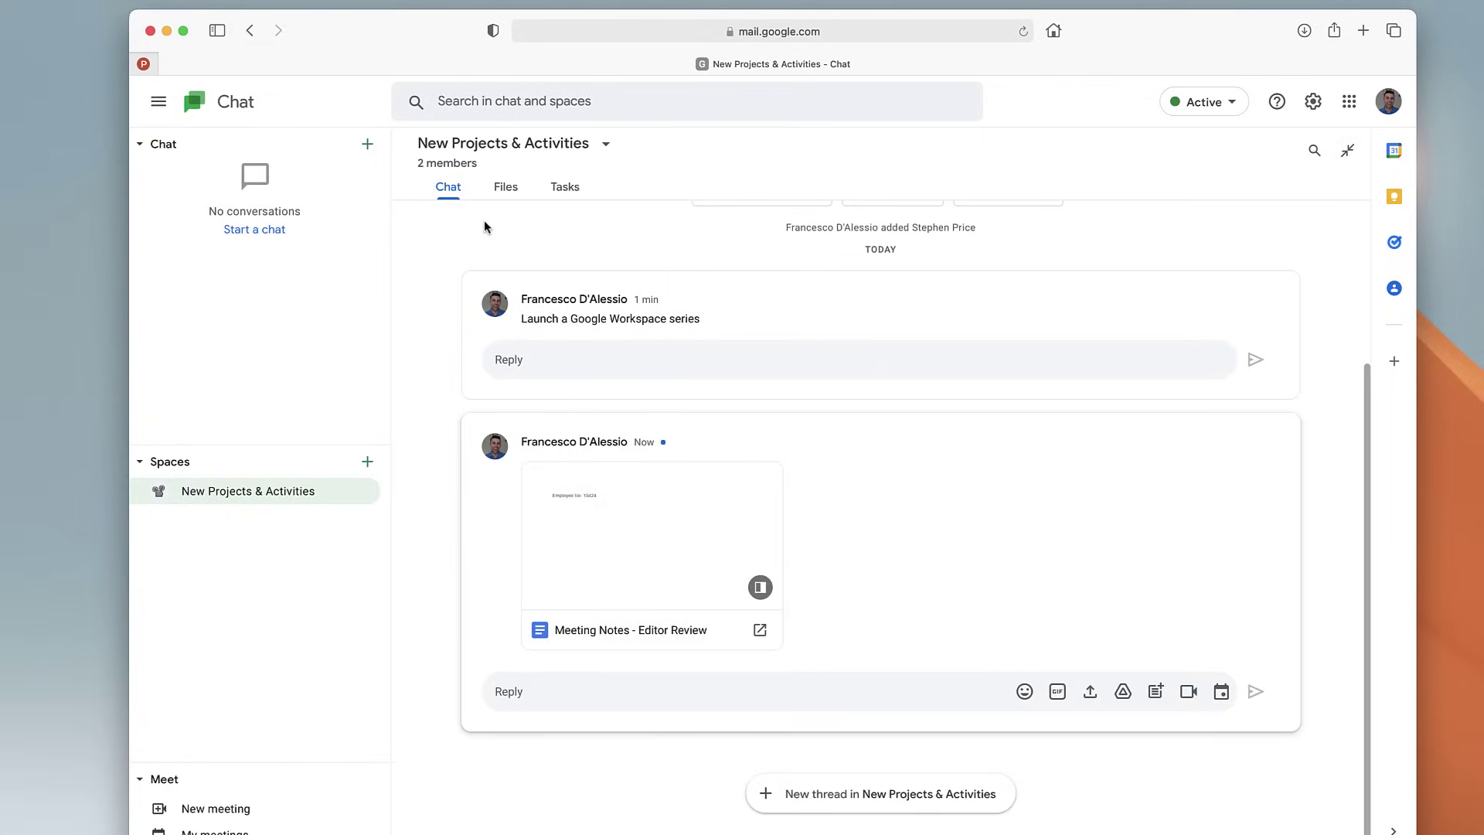
Check the Files tab, return to Chat and forward the Meeting Notes message to the inbox
left_click(506, 186)
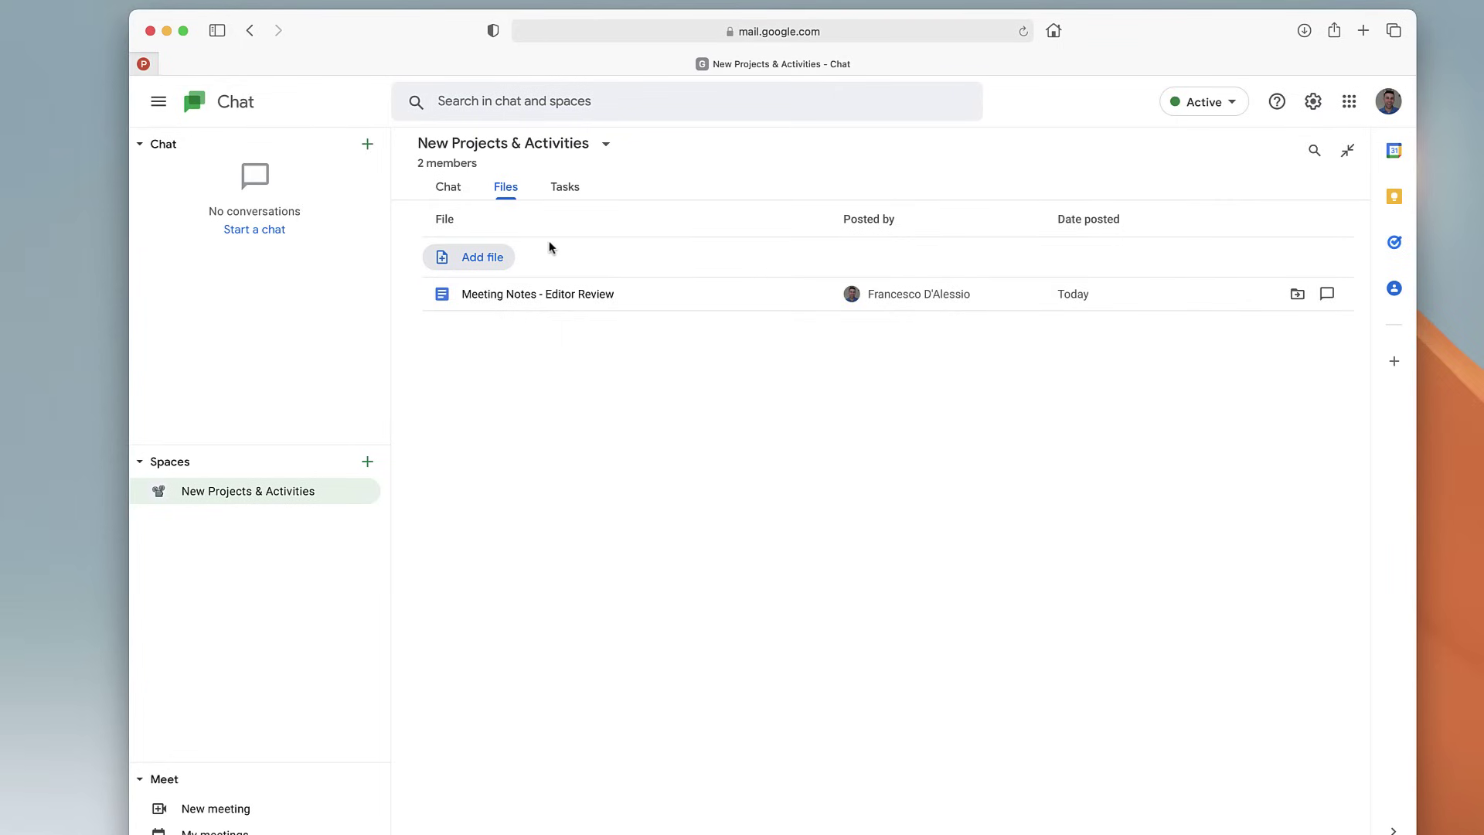
left_click(456, 194)
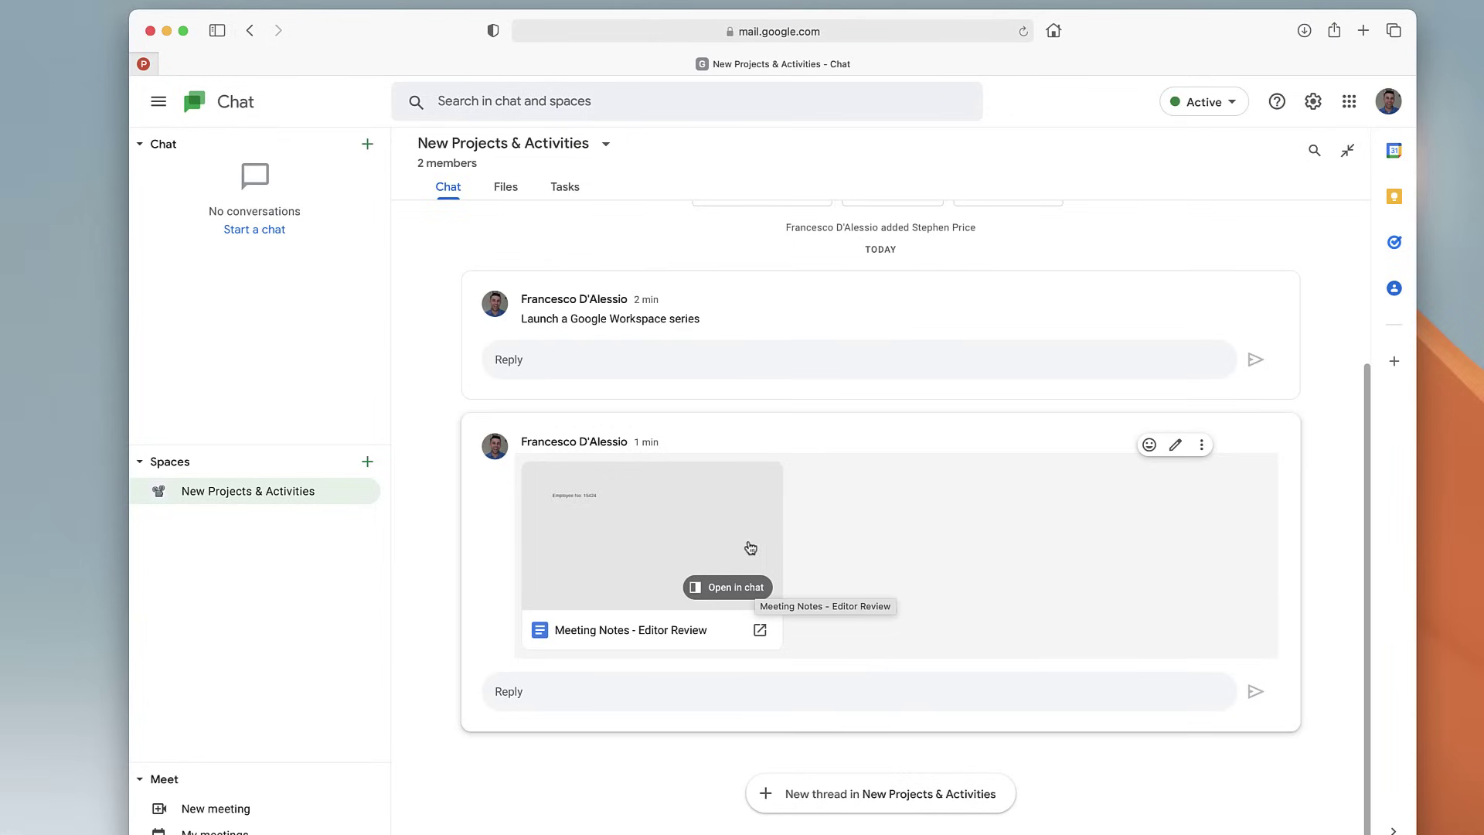
left_click(1202, 448)
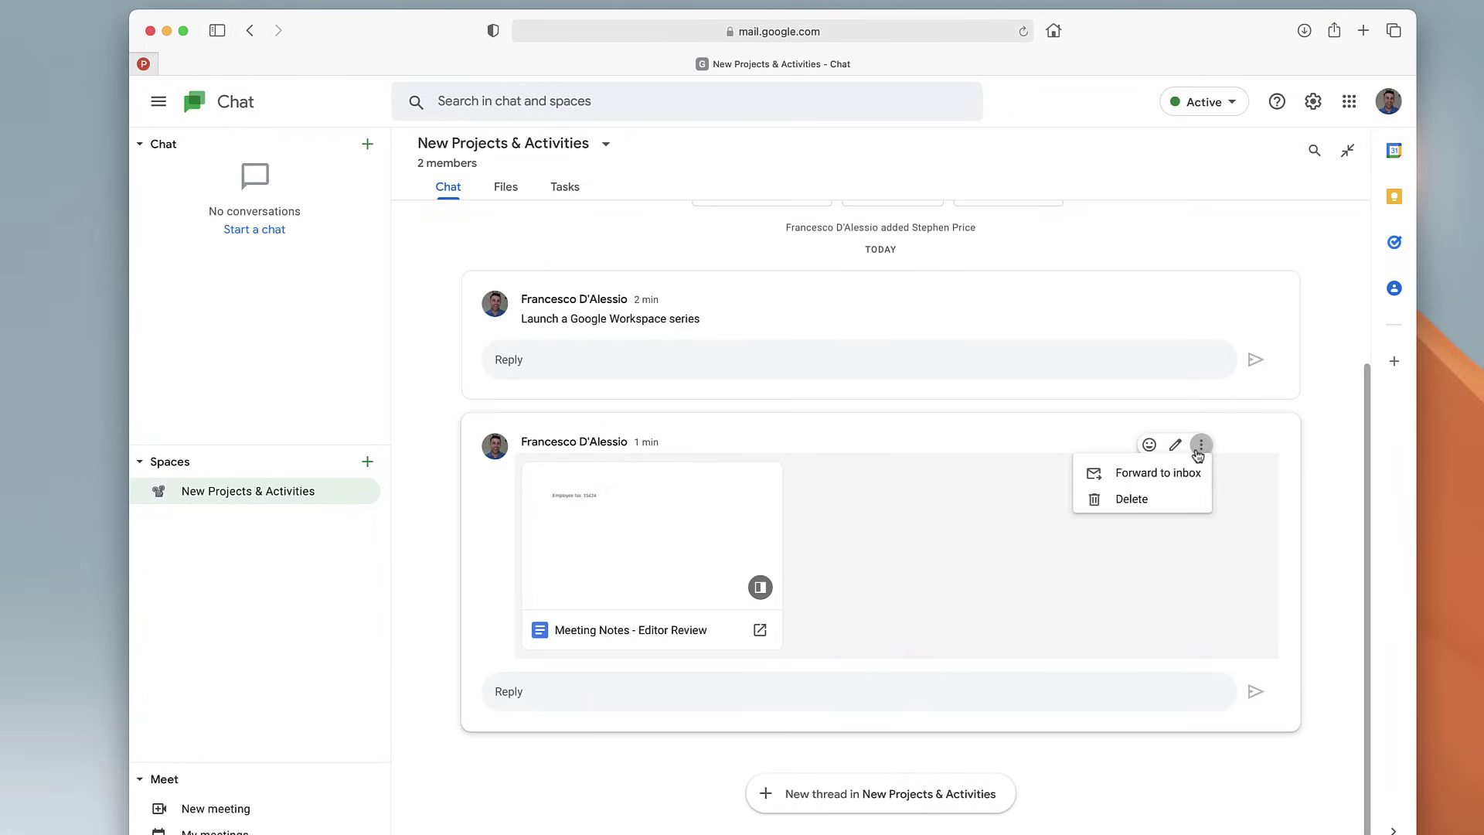
left_click(1163, 483)
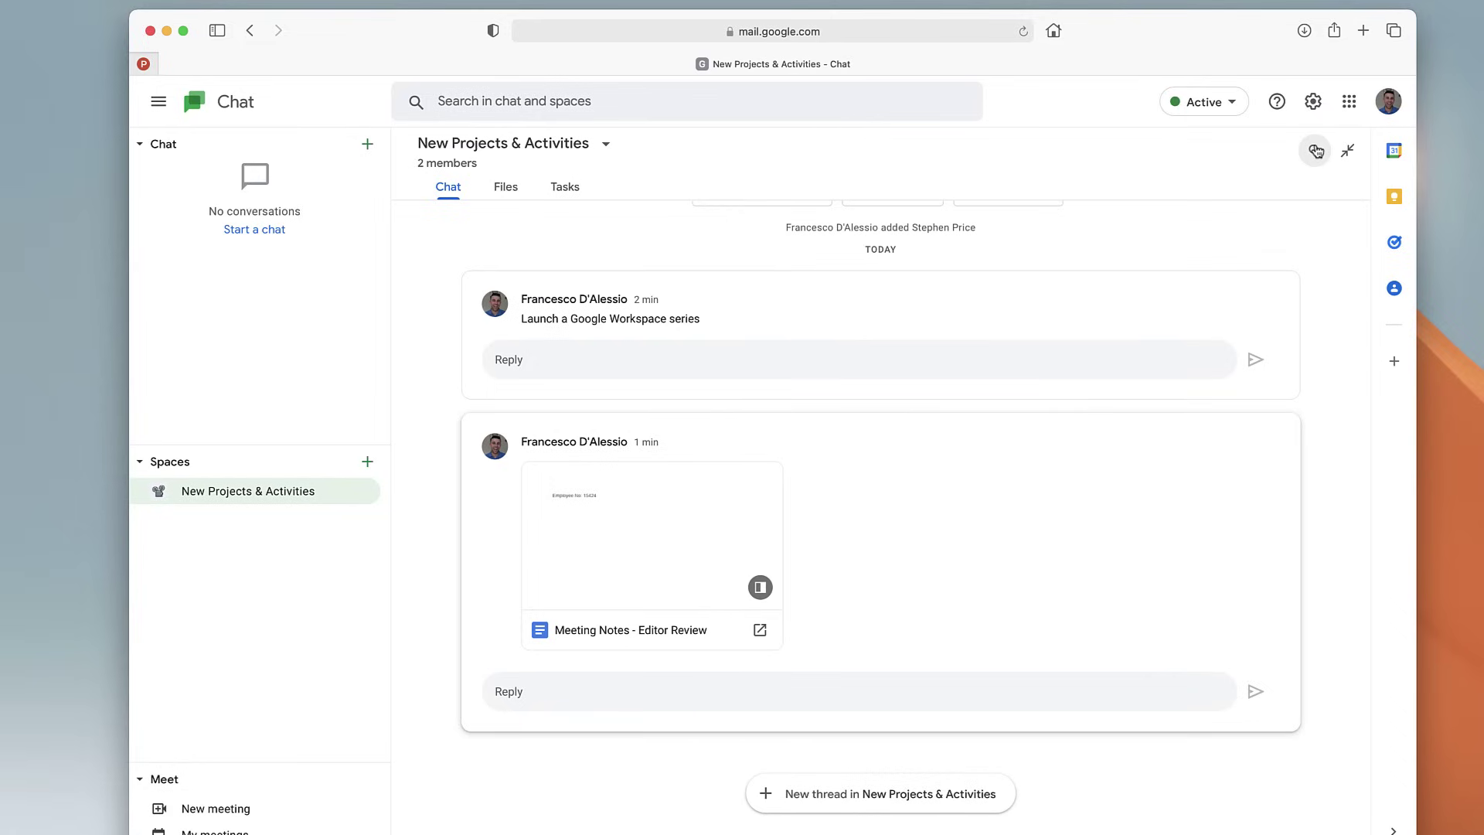
Search the space for 'workspace', look at the 'Said in' filter, then clear the query
left_click(1317, 151)
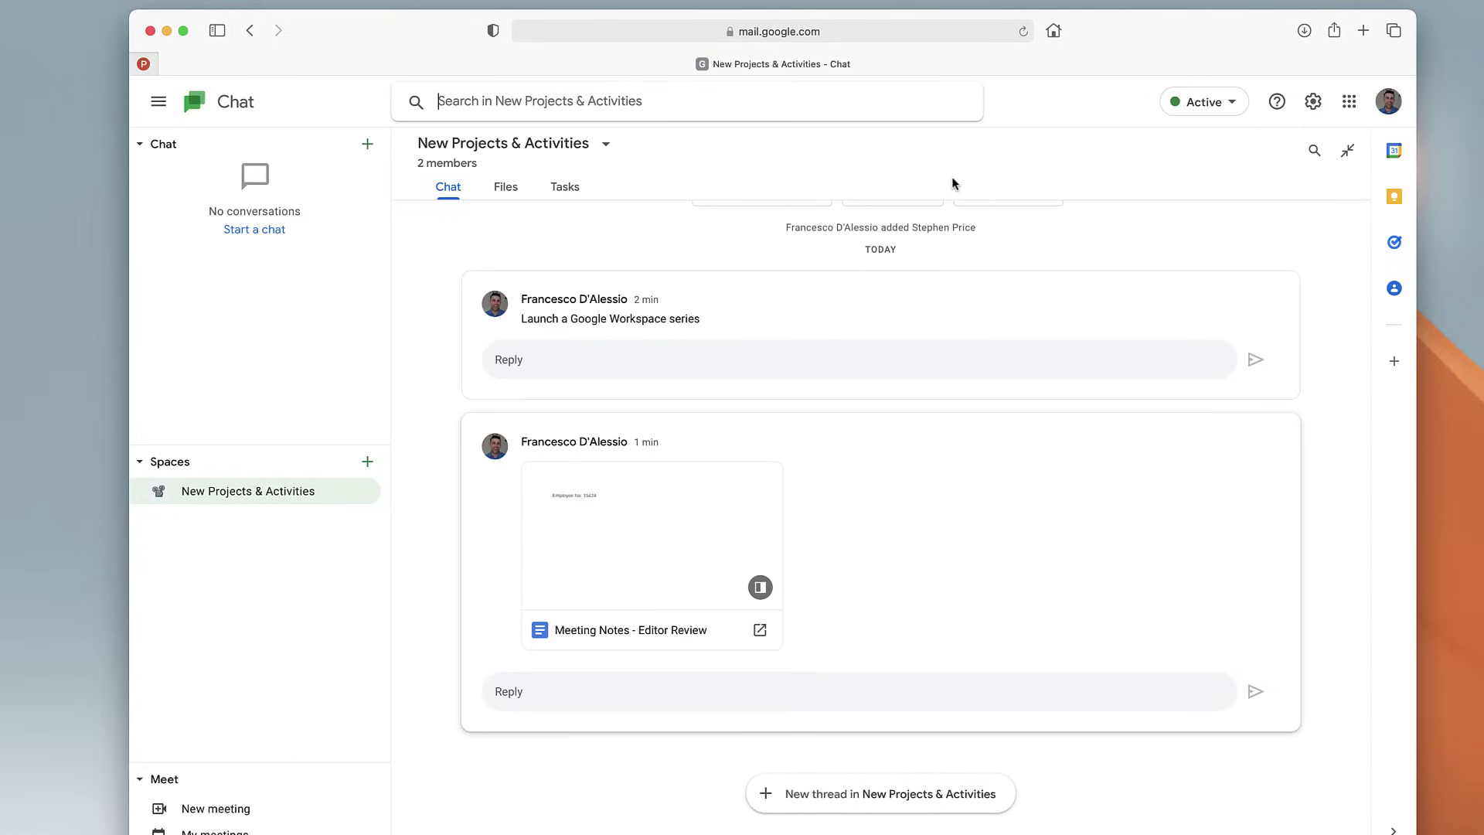
type("workspace")
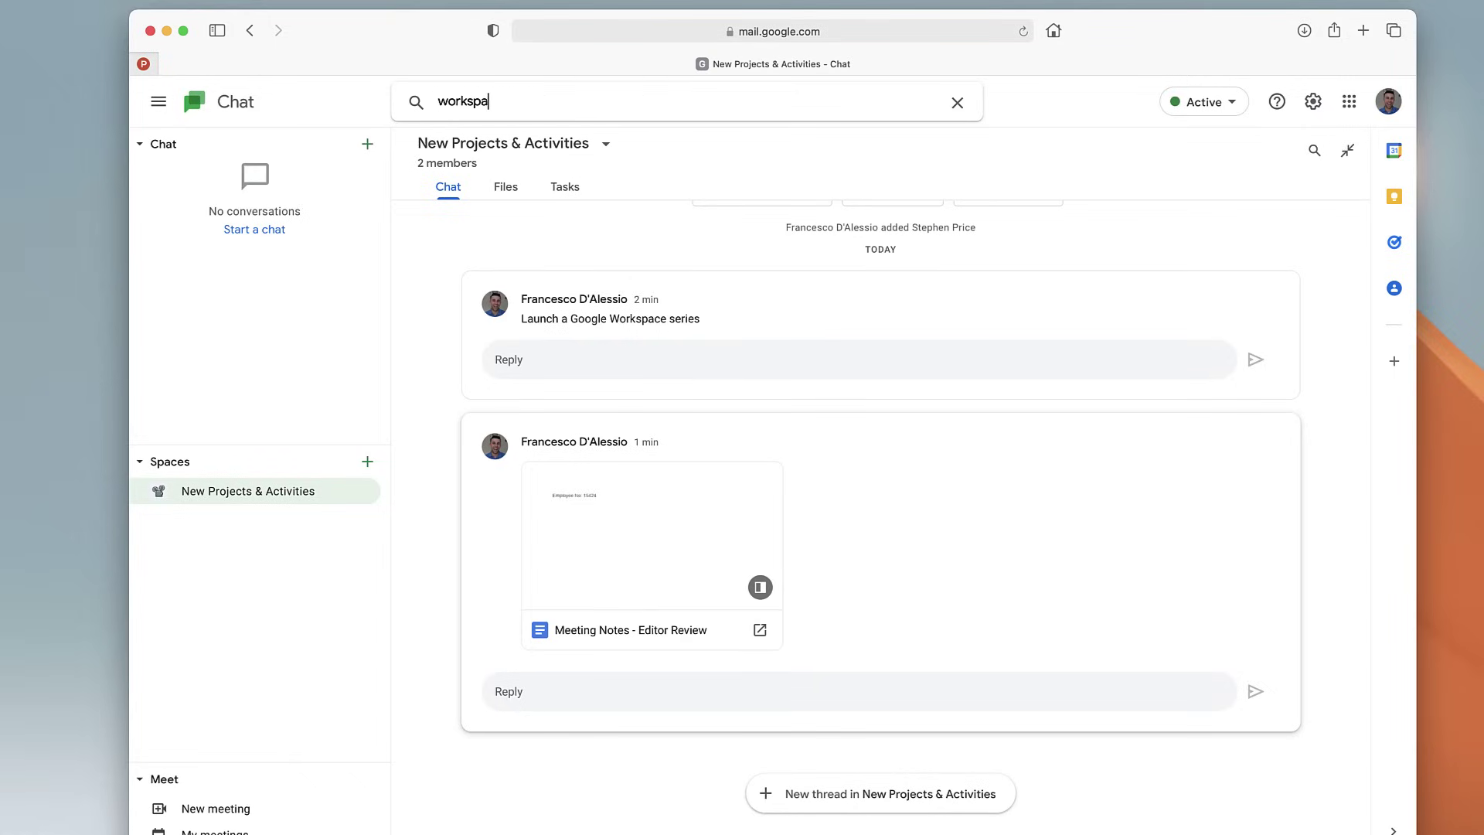
key("Return")
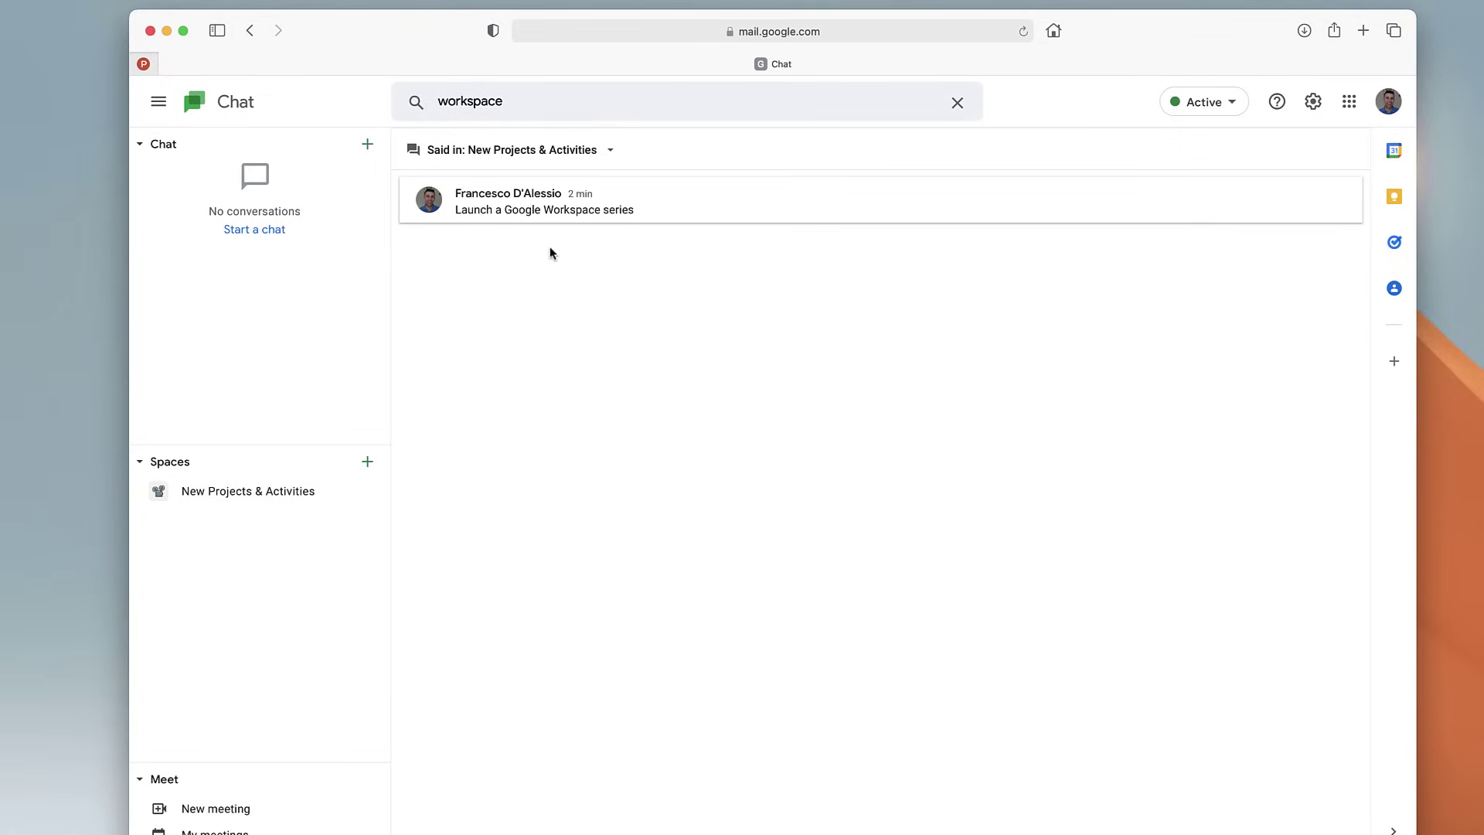
left_click(577, 158)
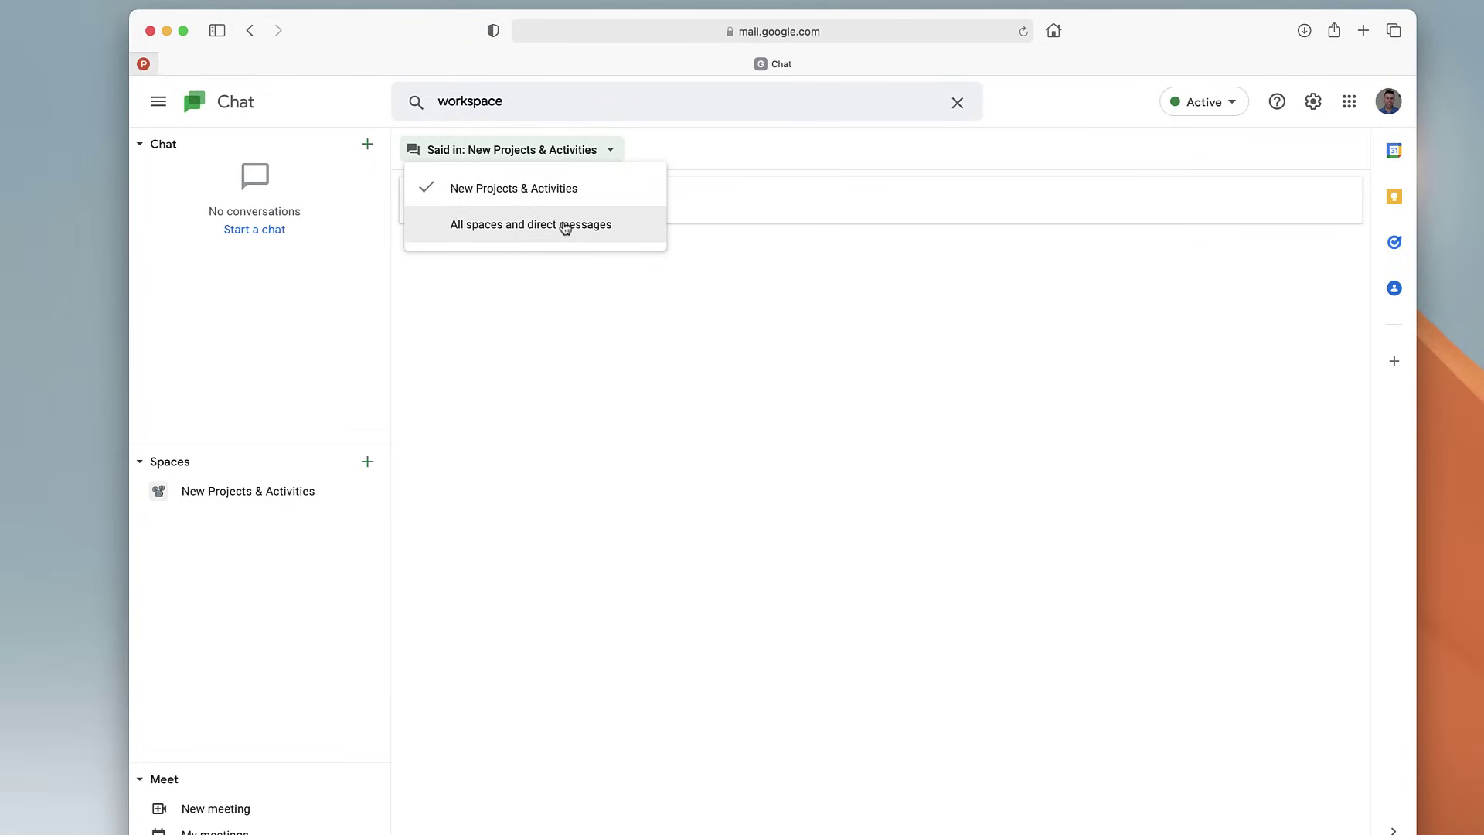
left_click(574, 356)
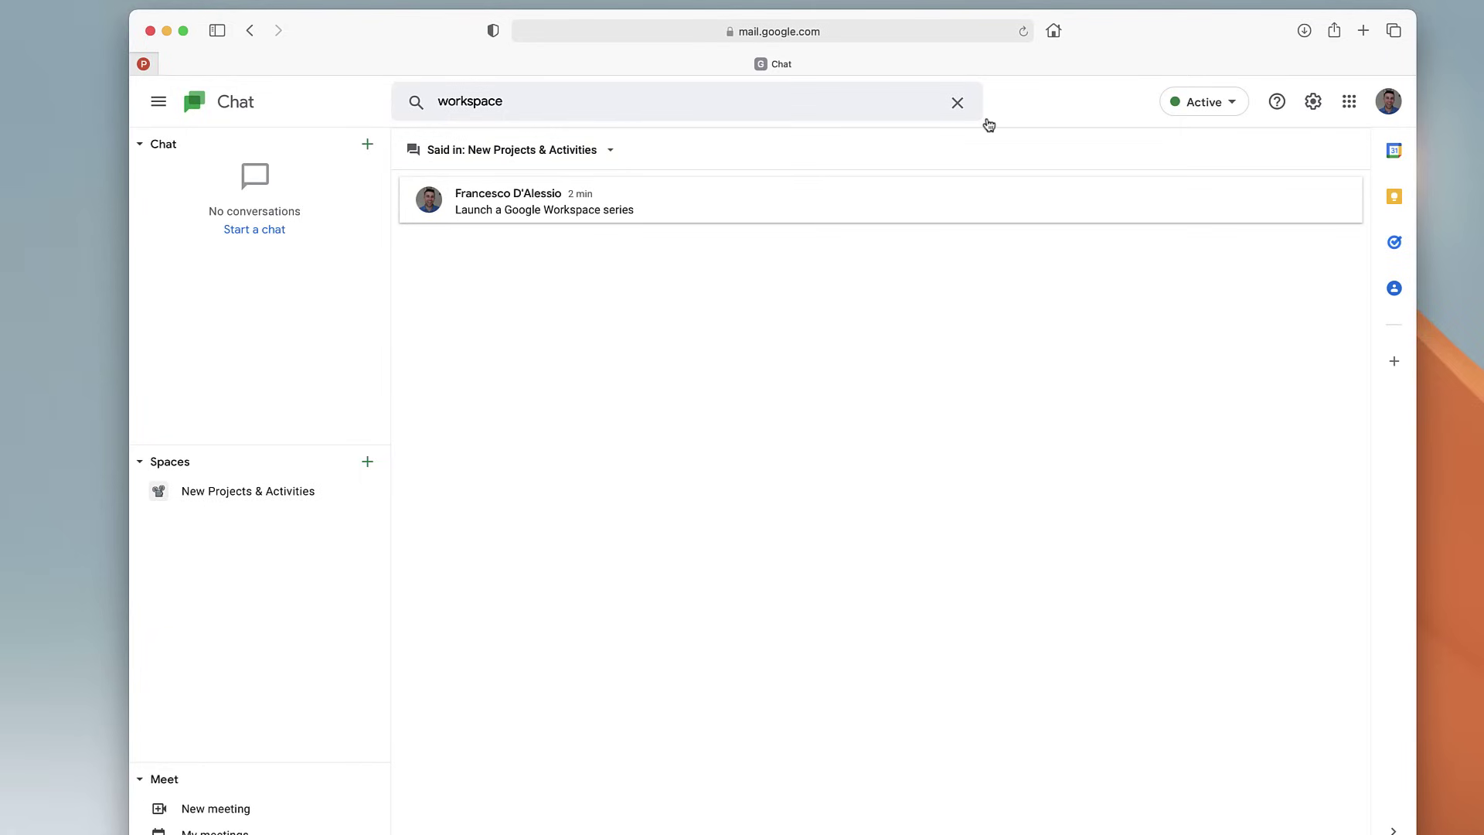
left_click(958, 103)
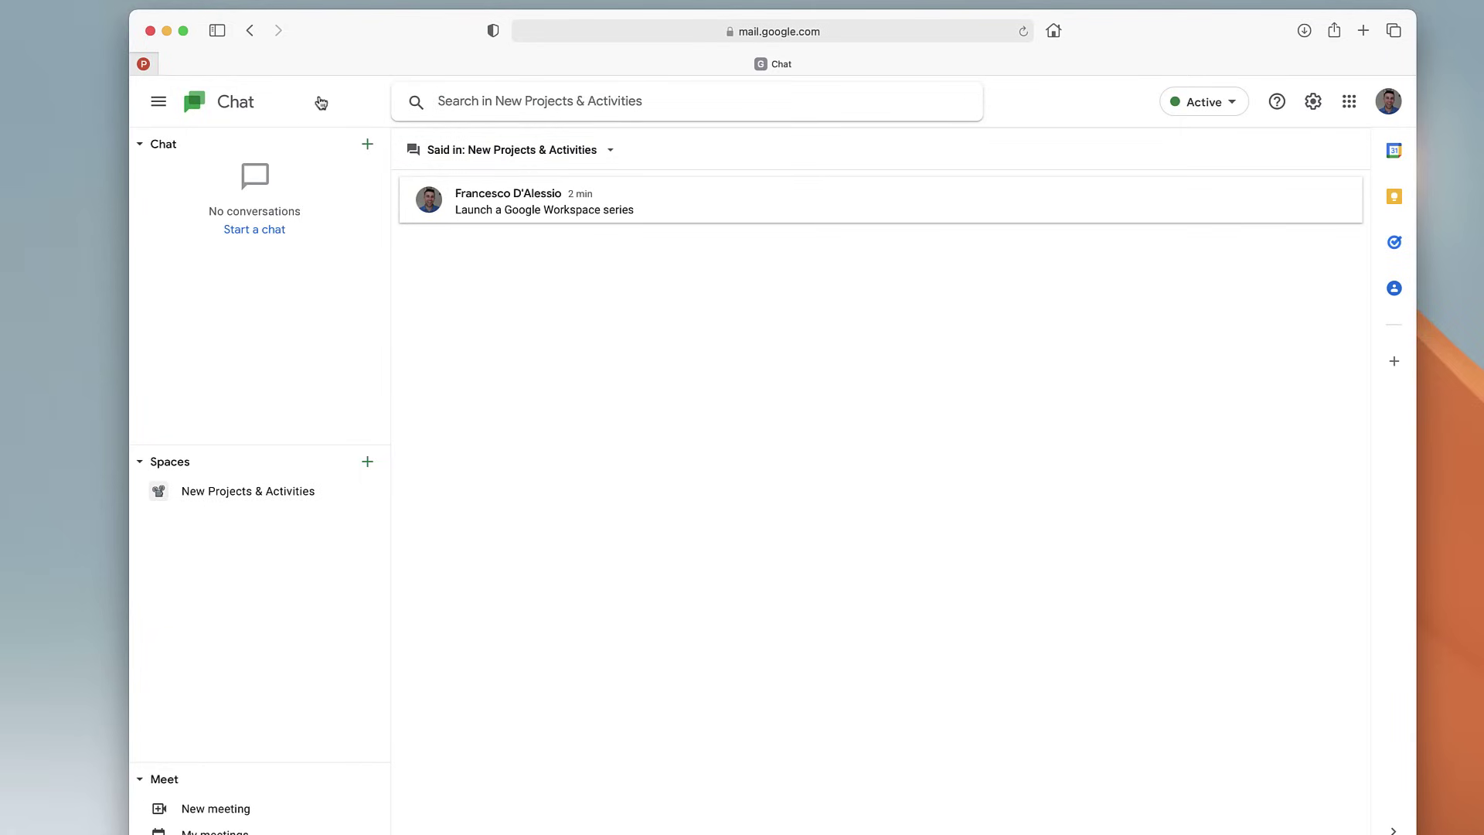
Pin New Projects & Activities in the Spaces list and expand the Chat section above it
left_click(266, 499)
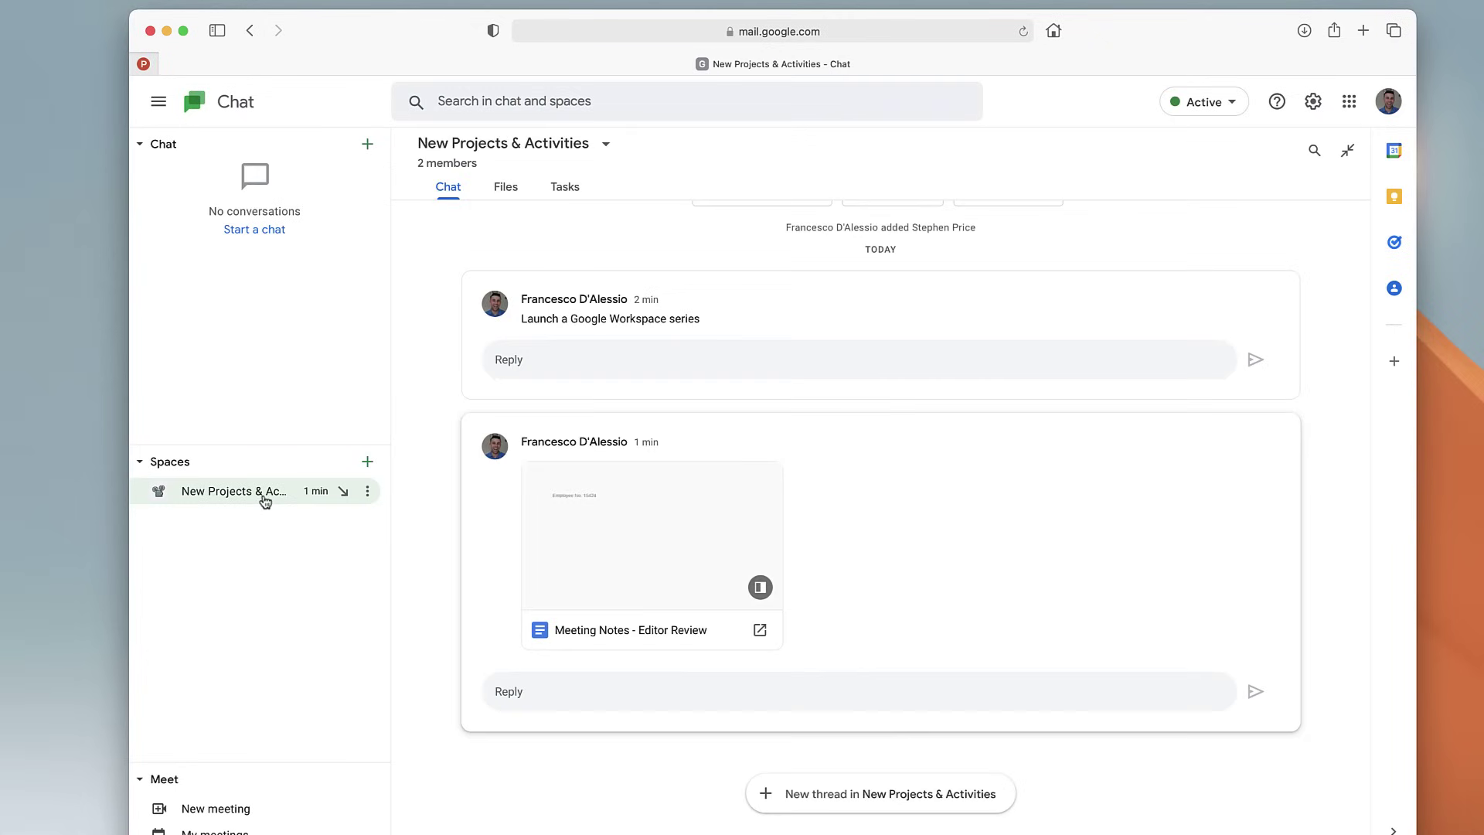
left_click(371, 499)
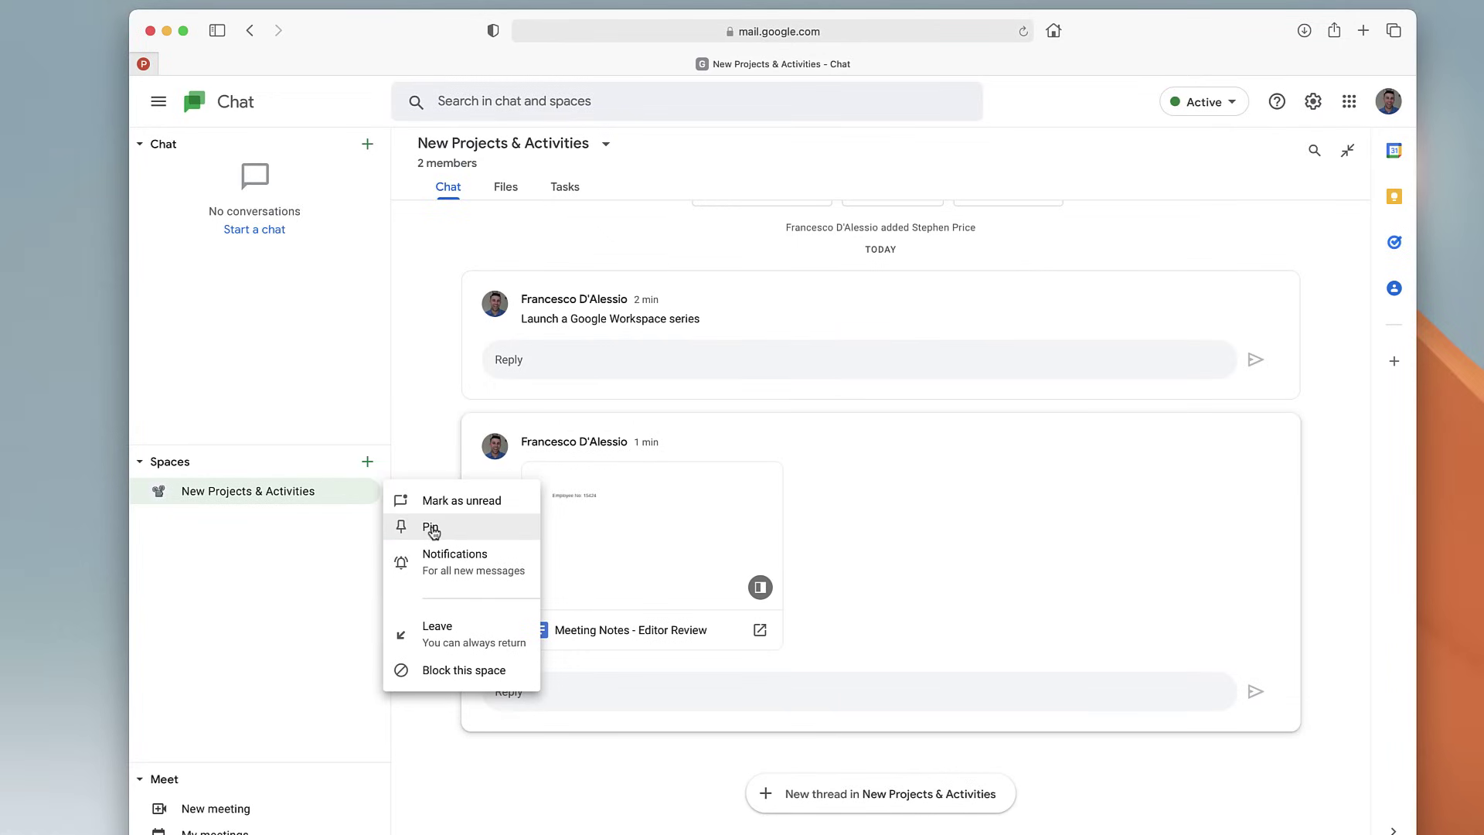
left_click(434, 529)
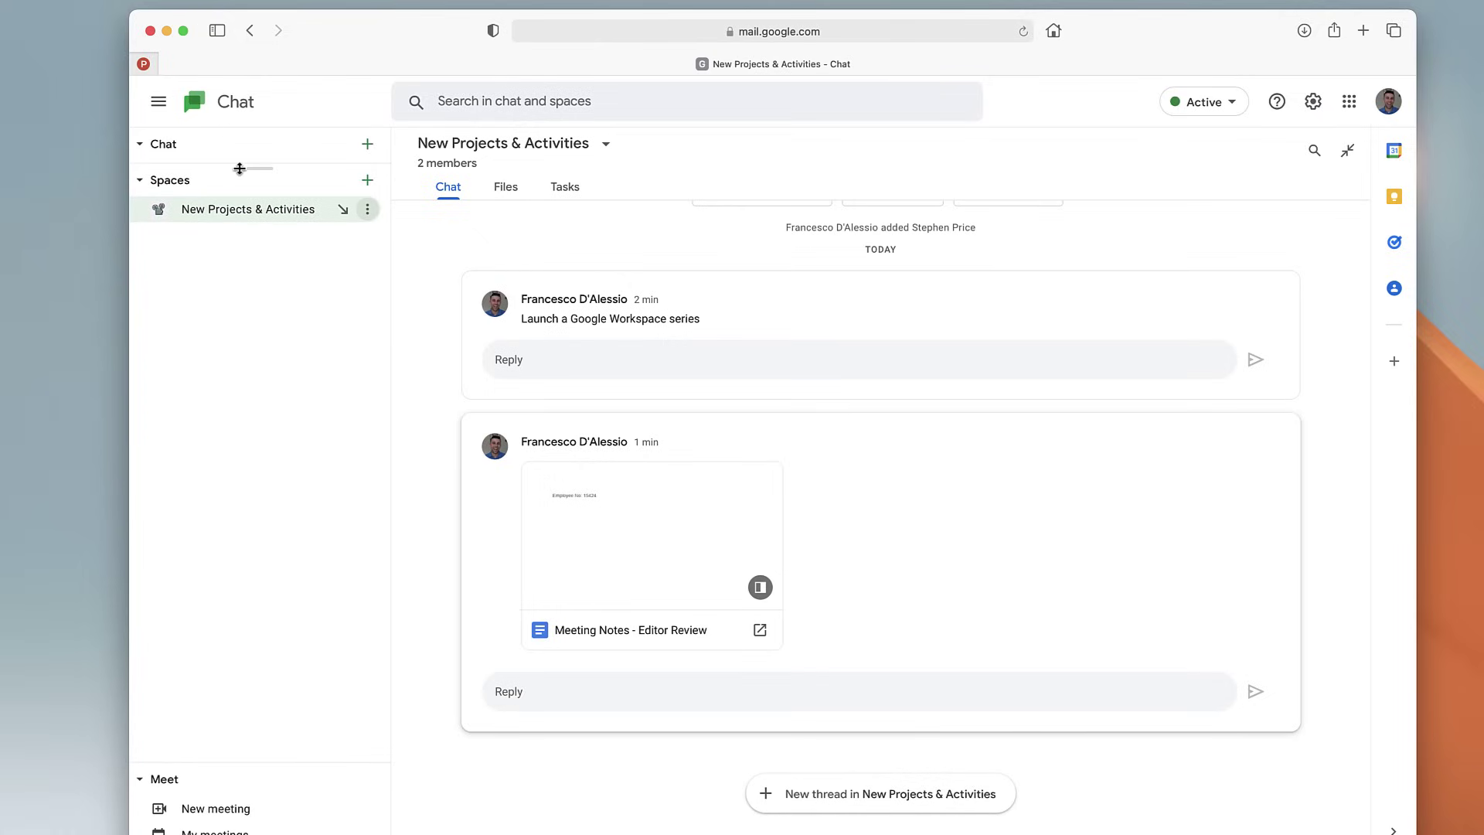
mouse_move(248, 164)
left_mouse_down()
mouse_move(232, 371)
mouse_move(278, 258)
mouse_move(281, 153)
mouse_move(280, 316)
left_mouse_up()
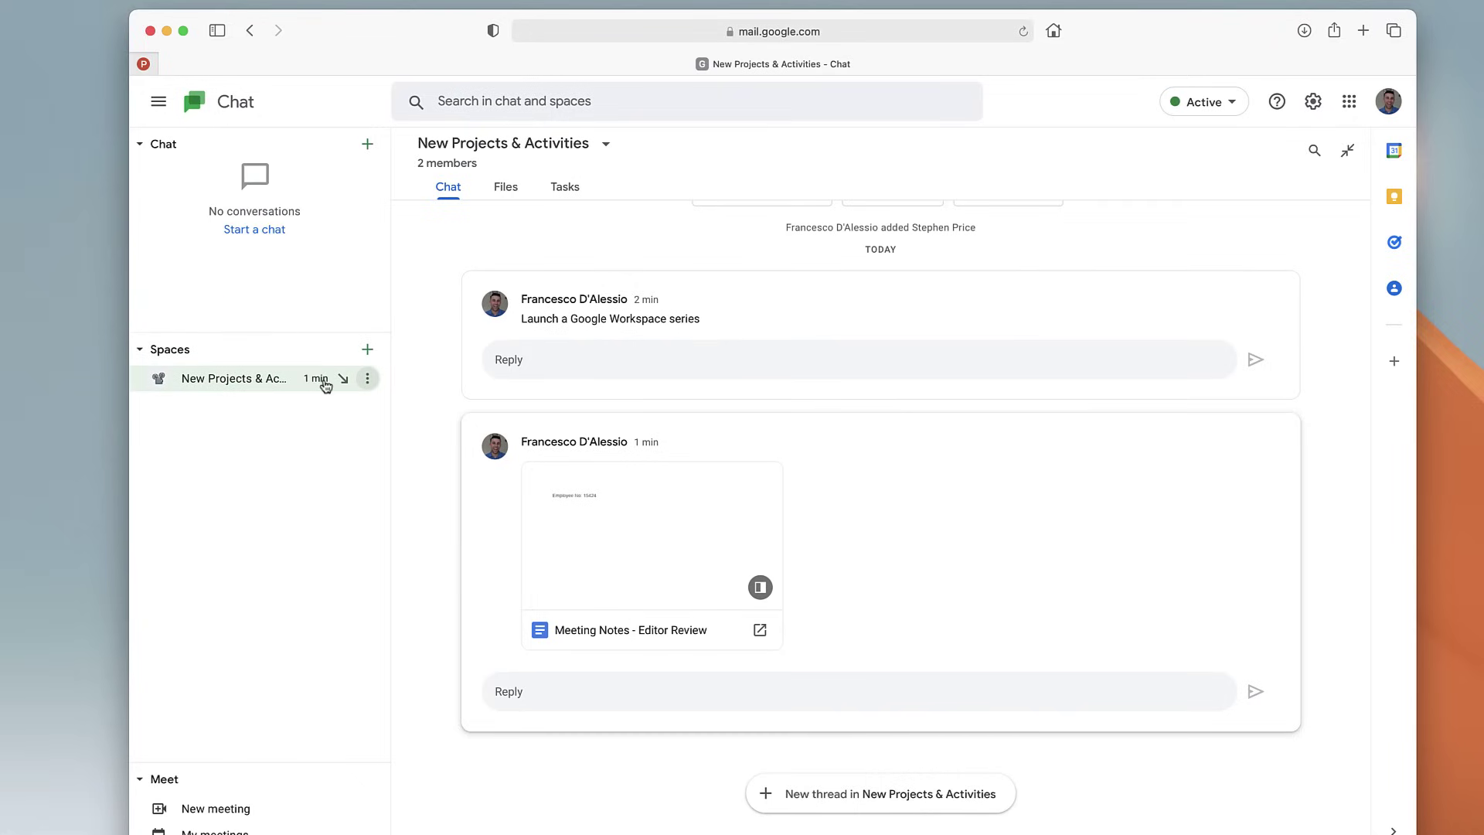
left_click(367, 378)
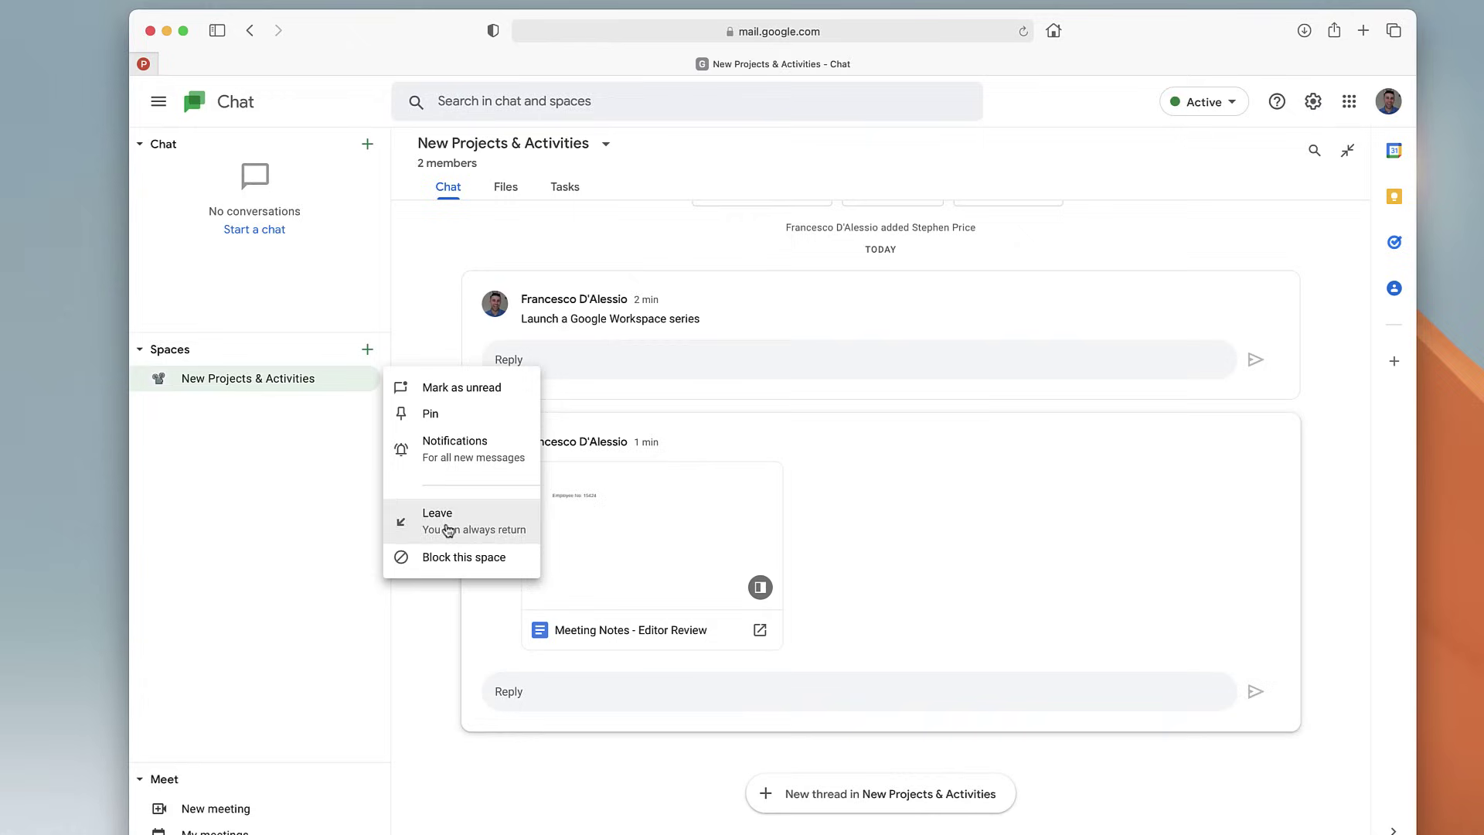
left_click(348, 450)
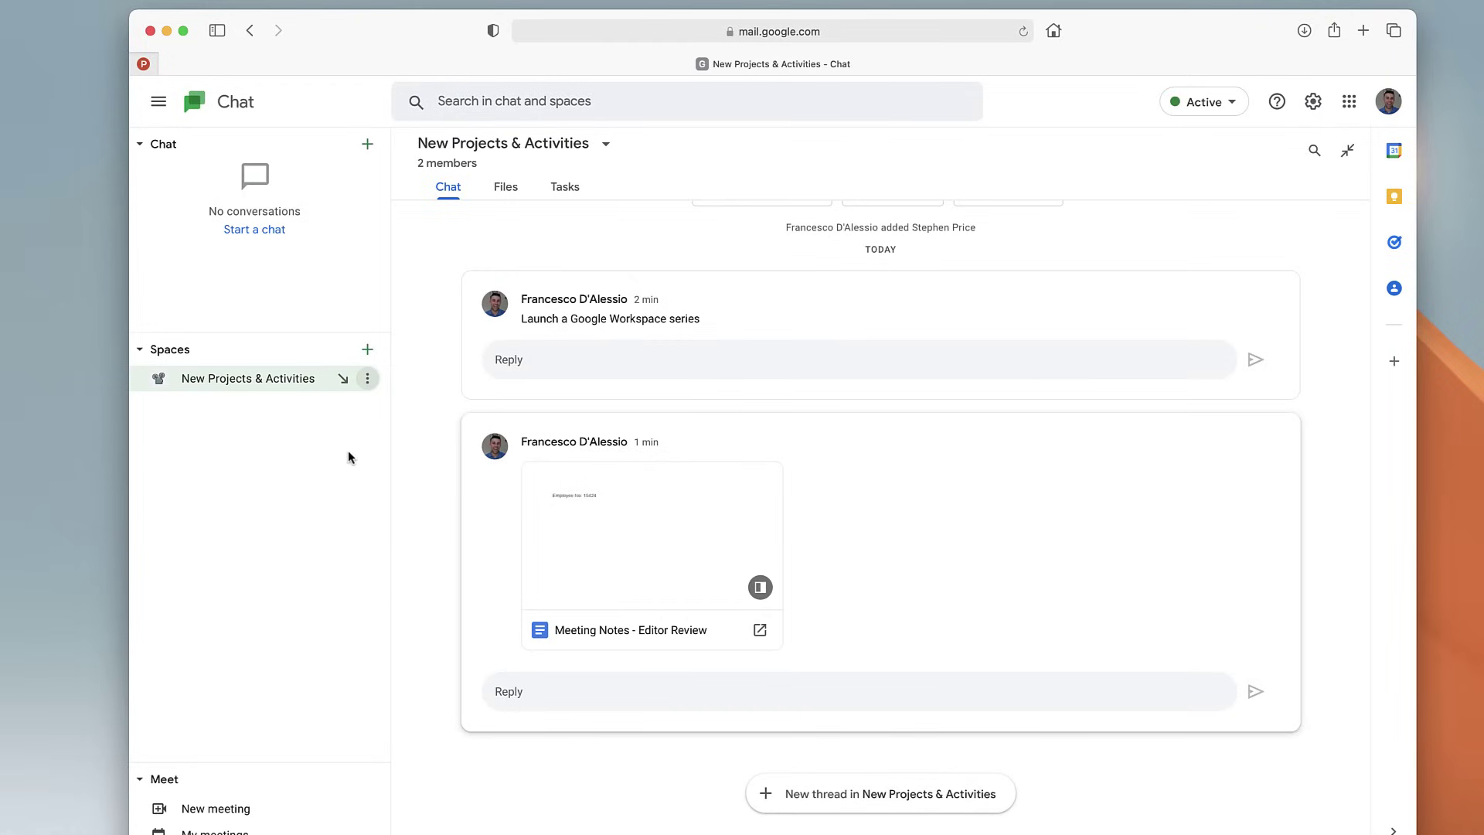
left_click(368, 350)
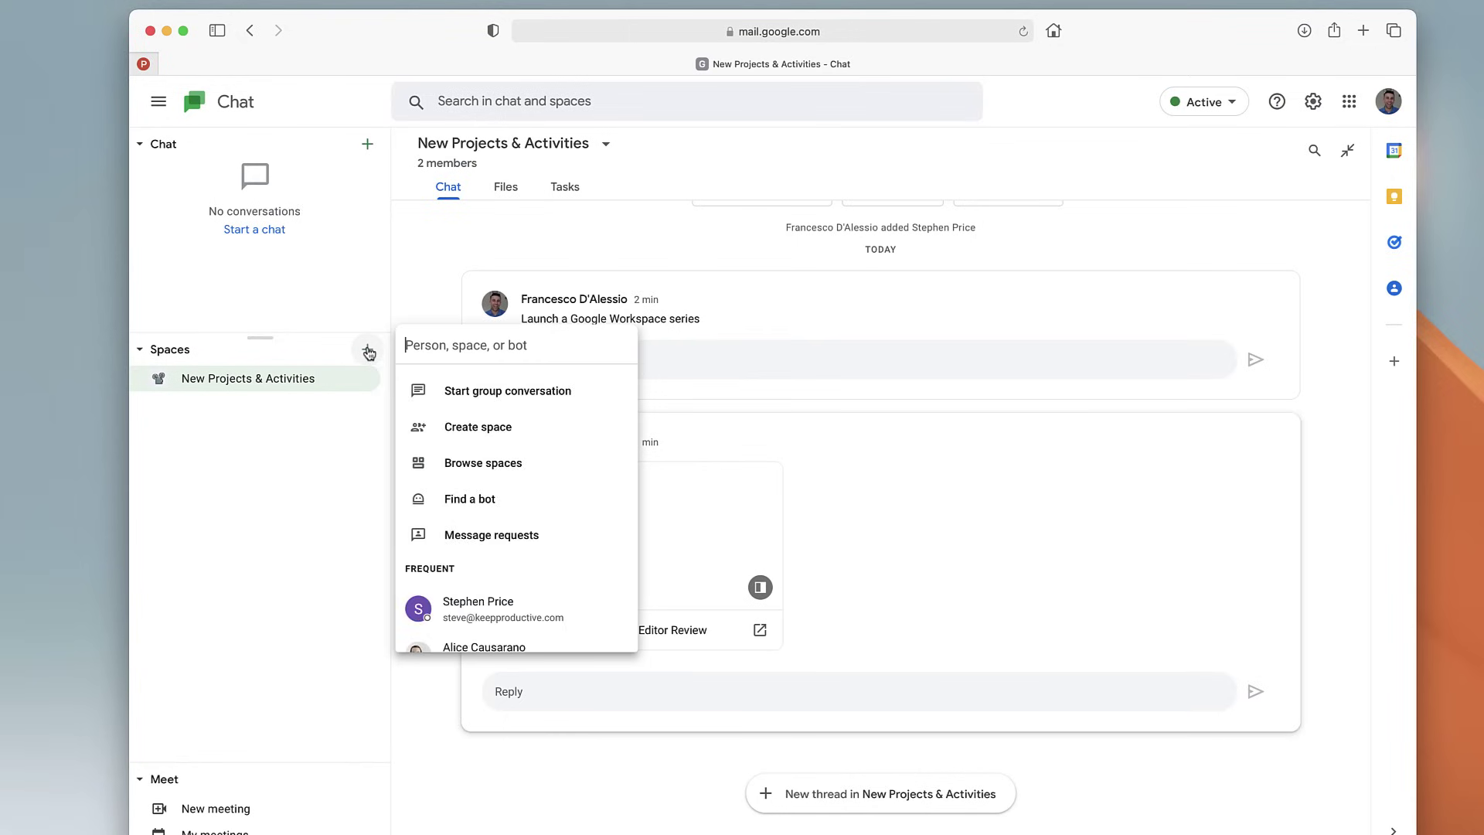
left_click(498, 463)
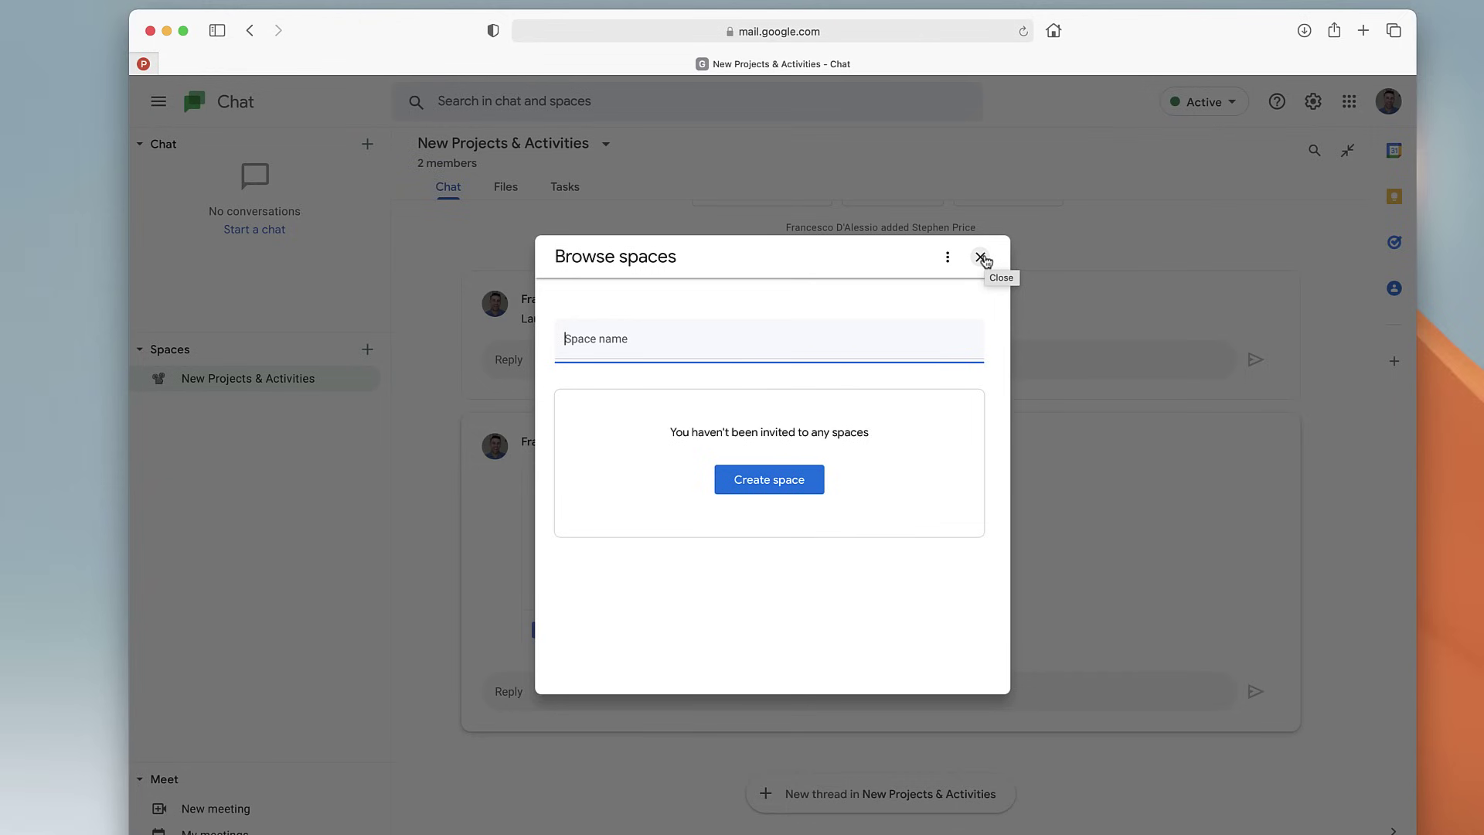
left_click(981, 257)
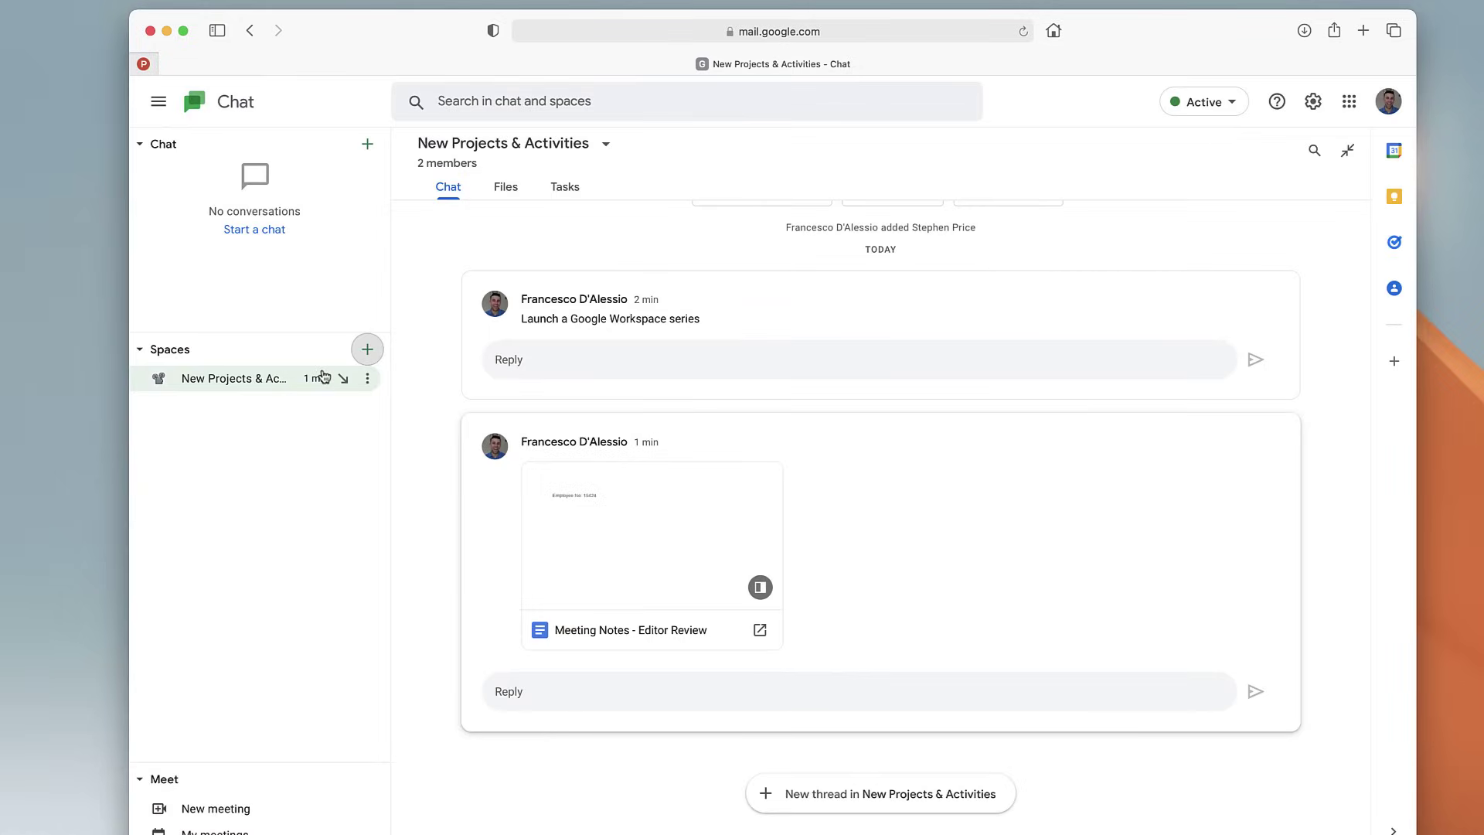
Add a new space task named 'Edit this video'
left_click(571, 201)
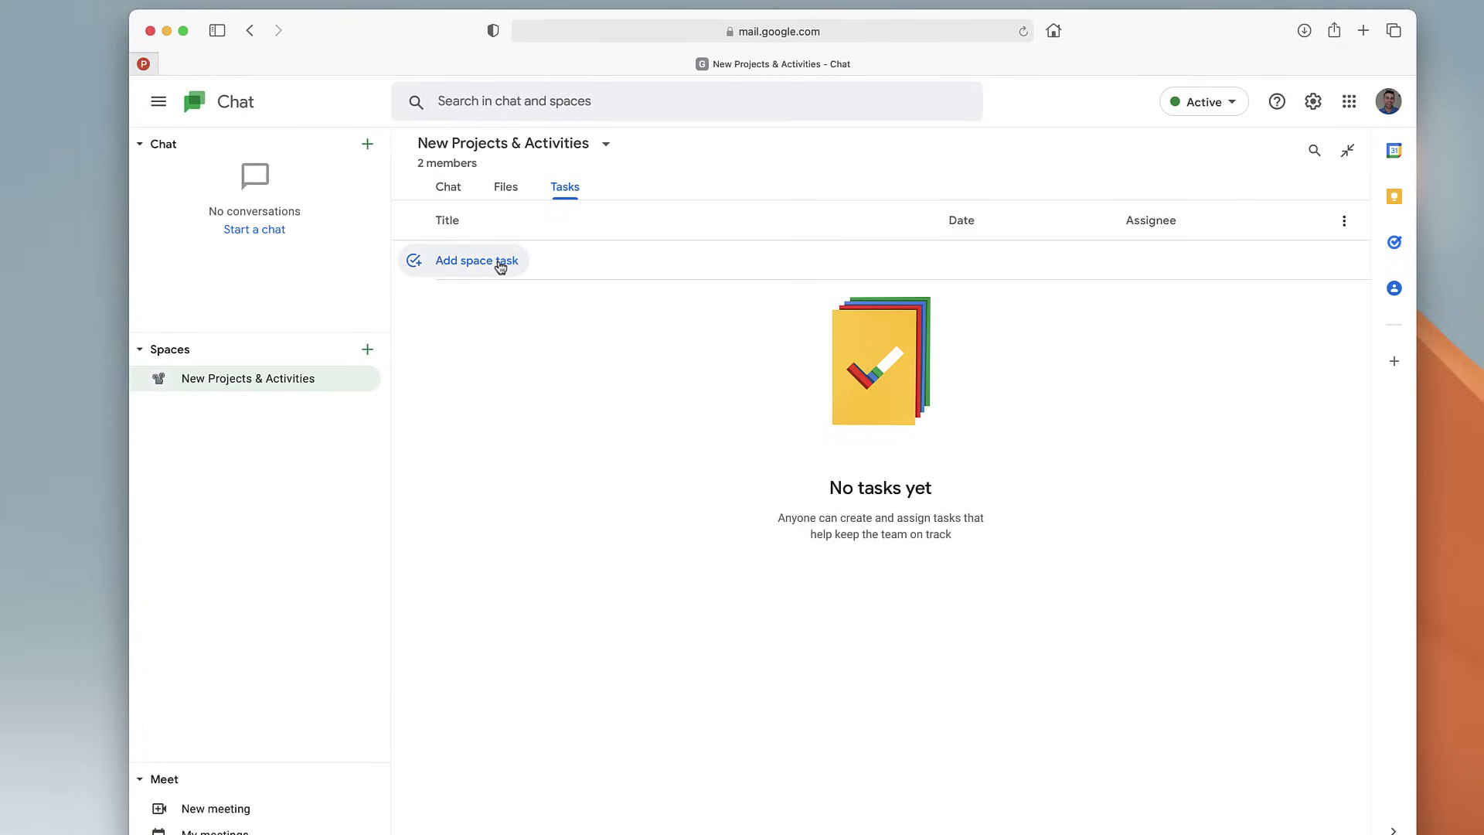
left_click(500, 262)
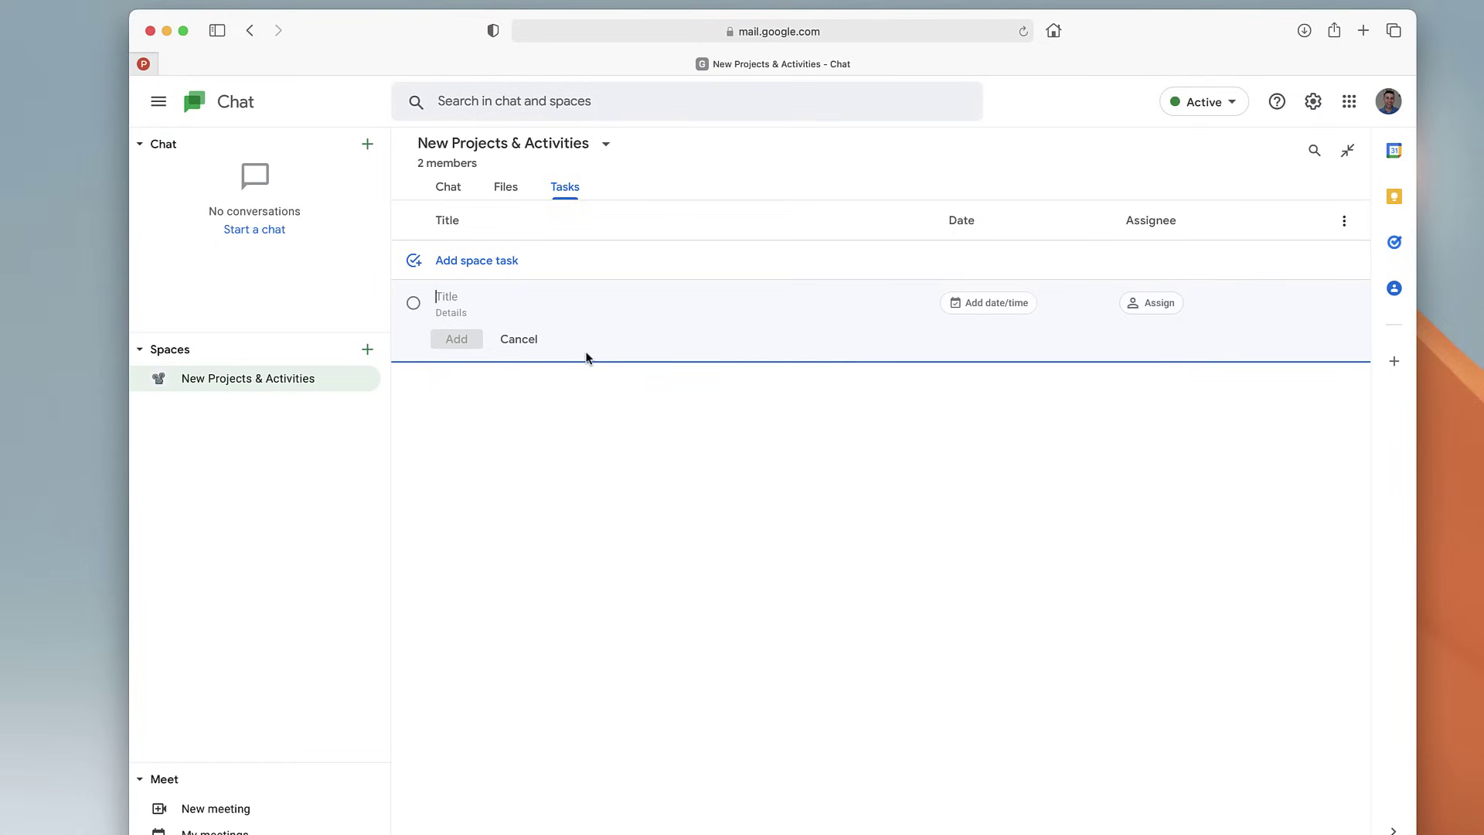
type("Edit this vid")
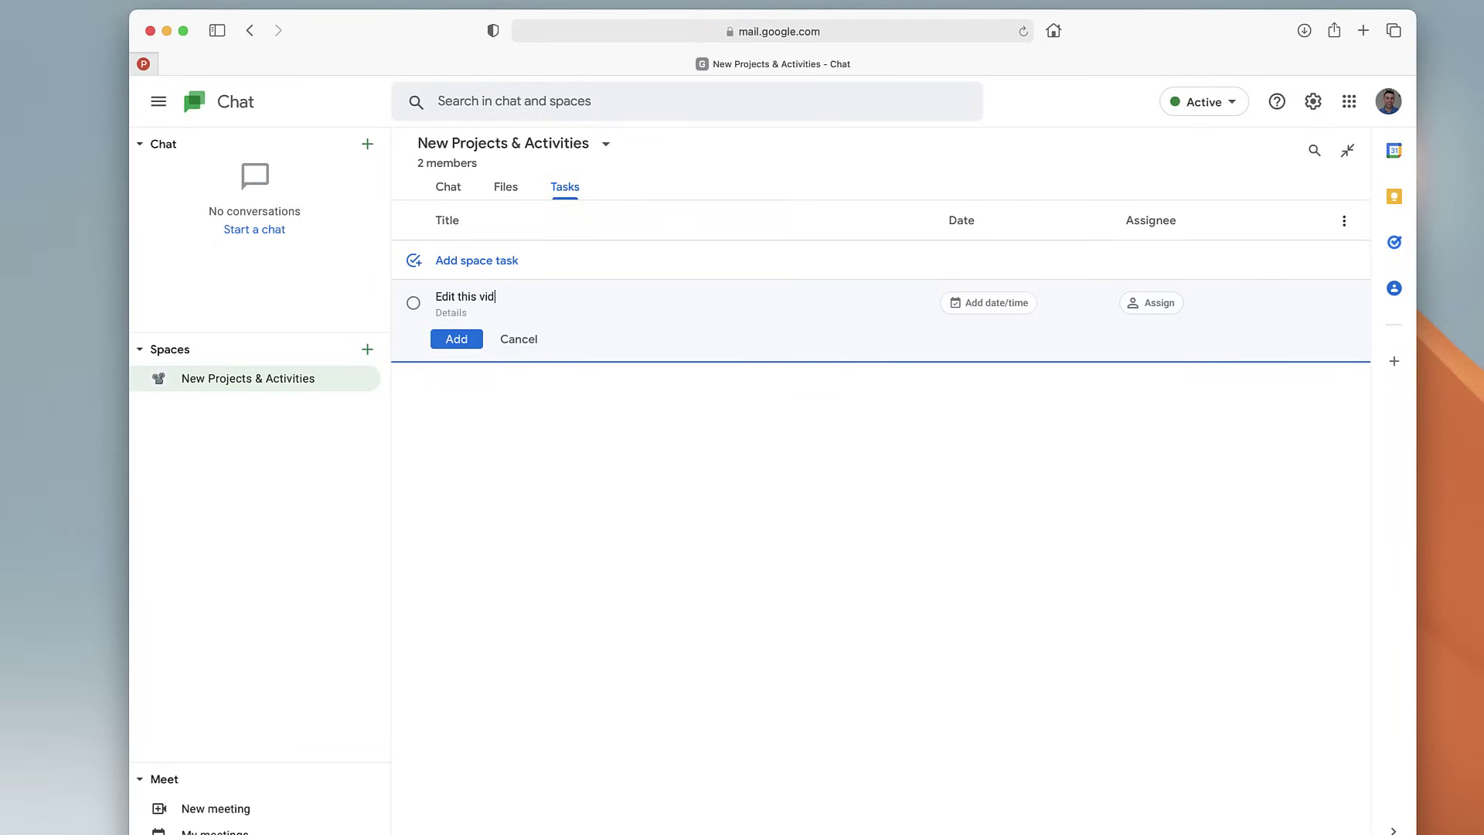
type("eo")
key("Return")
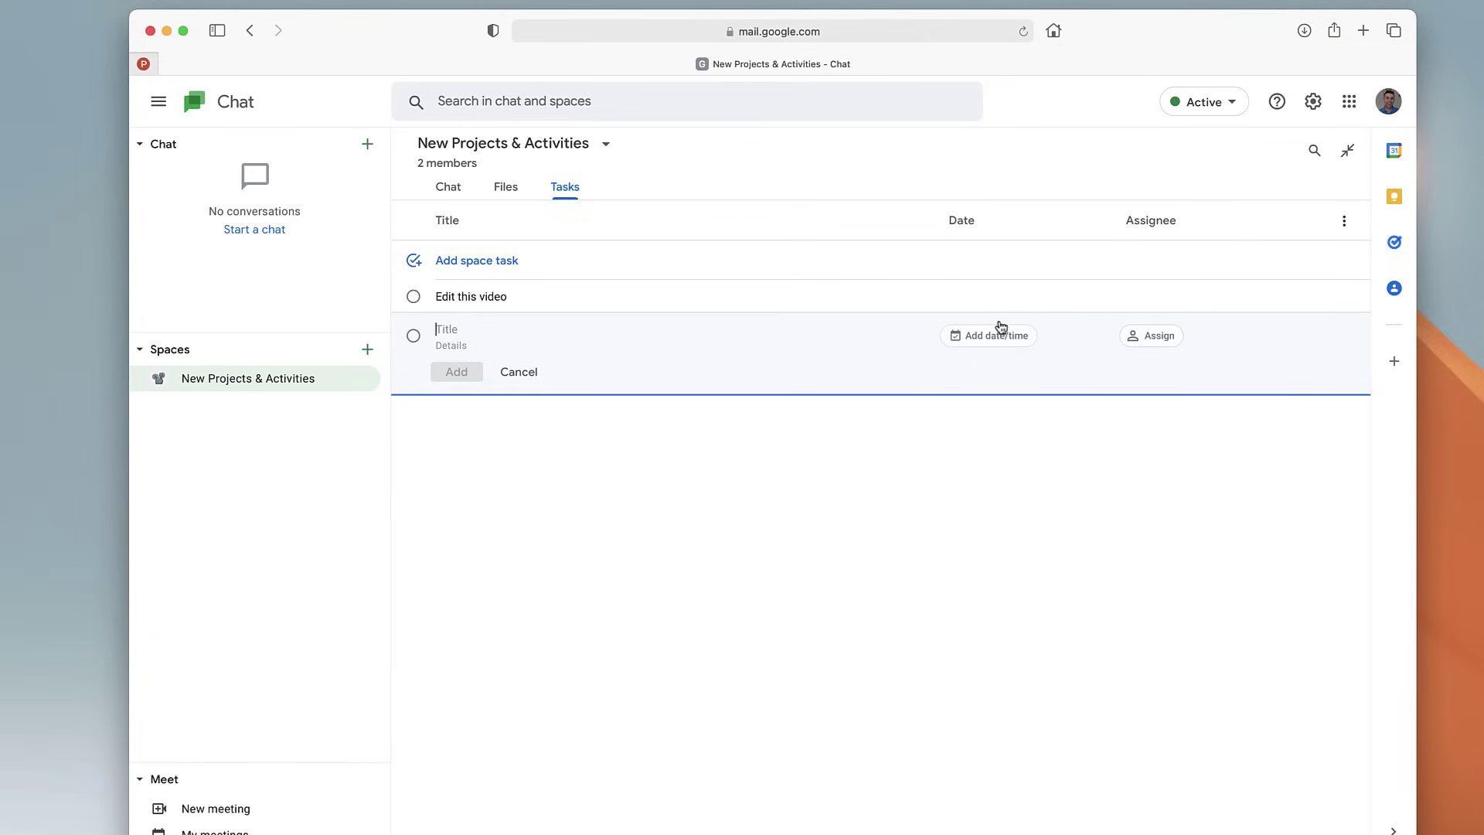
Give 'Edit this video' a December 14 due date, assign it to yourself, and show the space chat
left_click(997, 302)
left_click(851, 394)
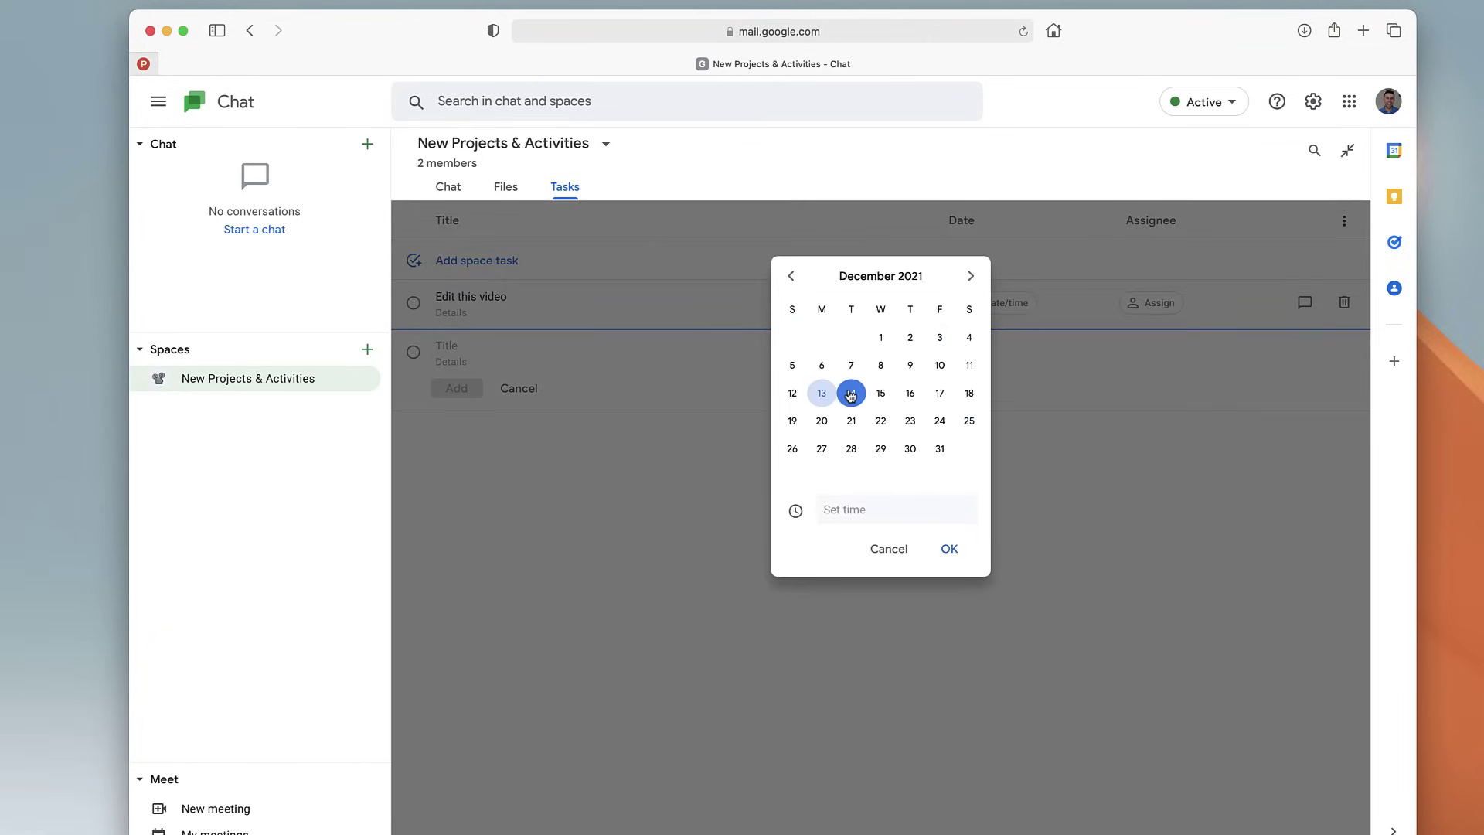
left_click(949, 549)
left_click(1151, 303)
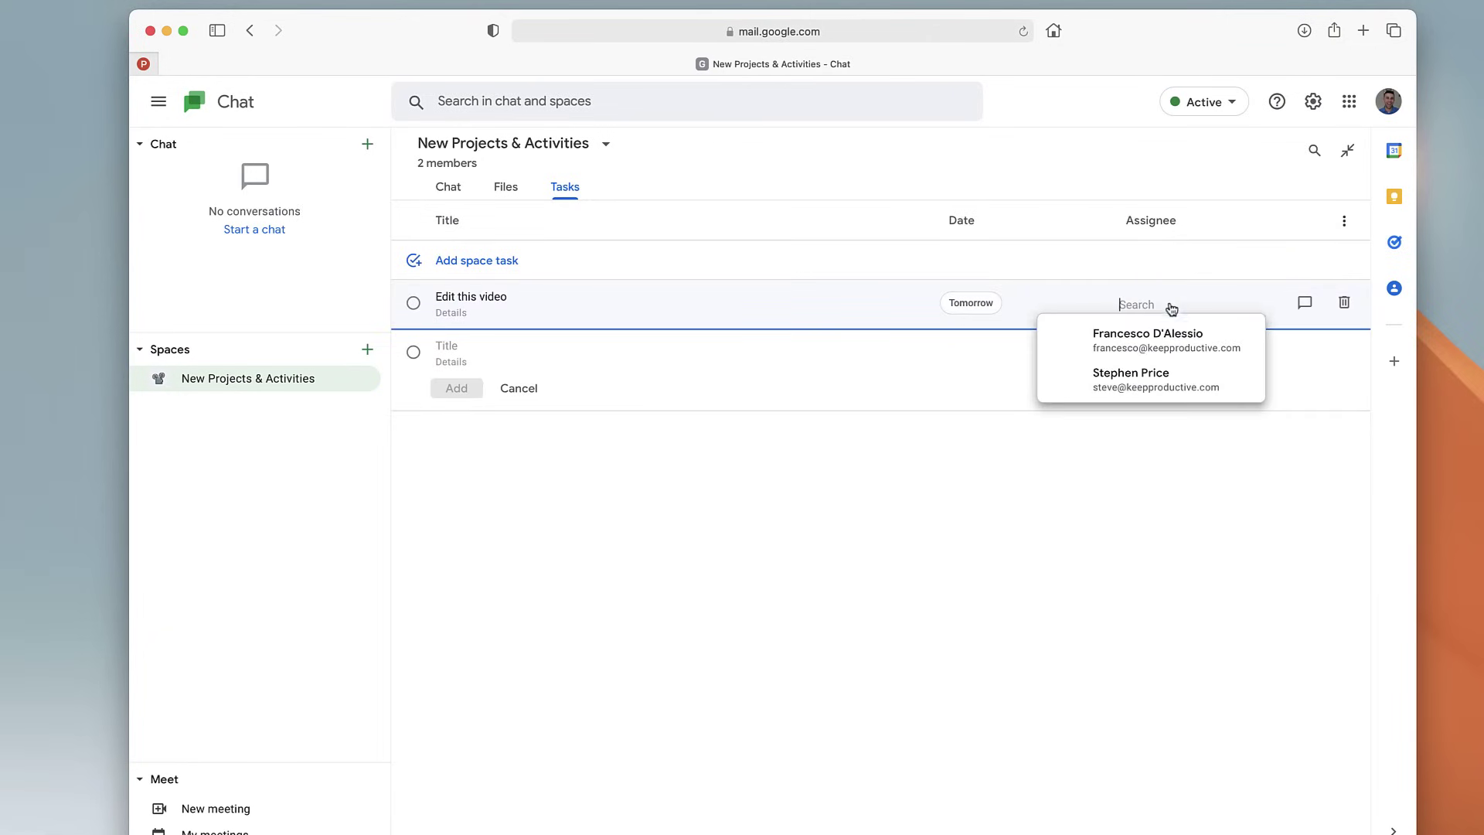
left_click(1139, 357)
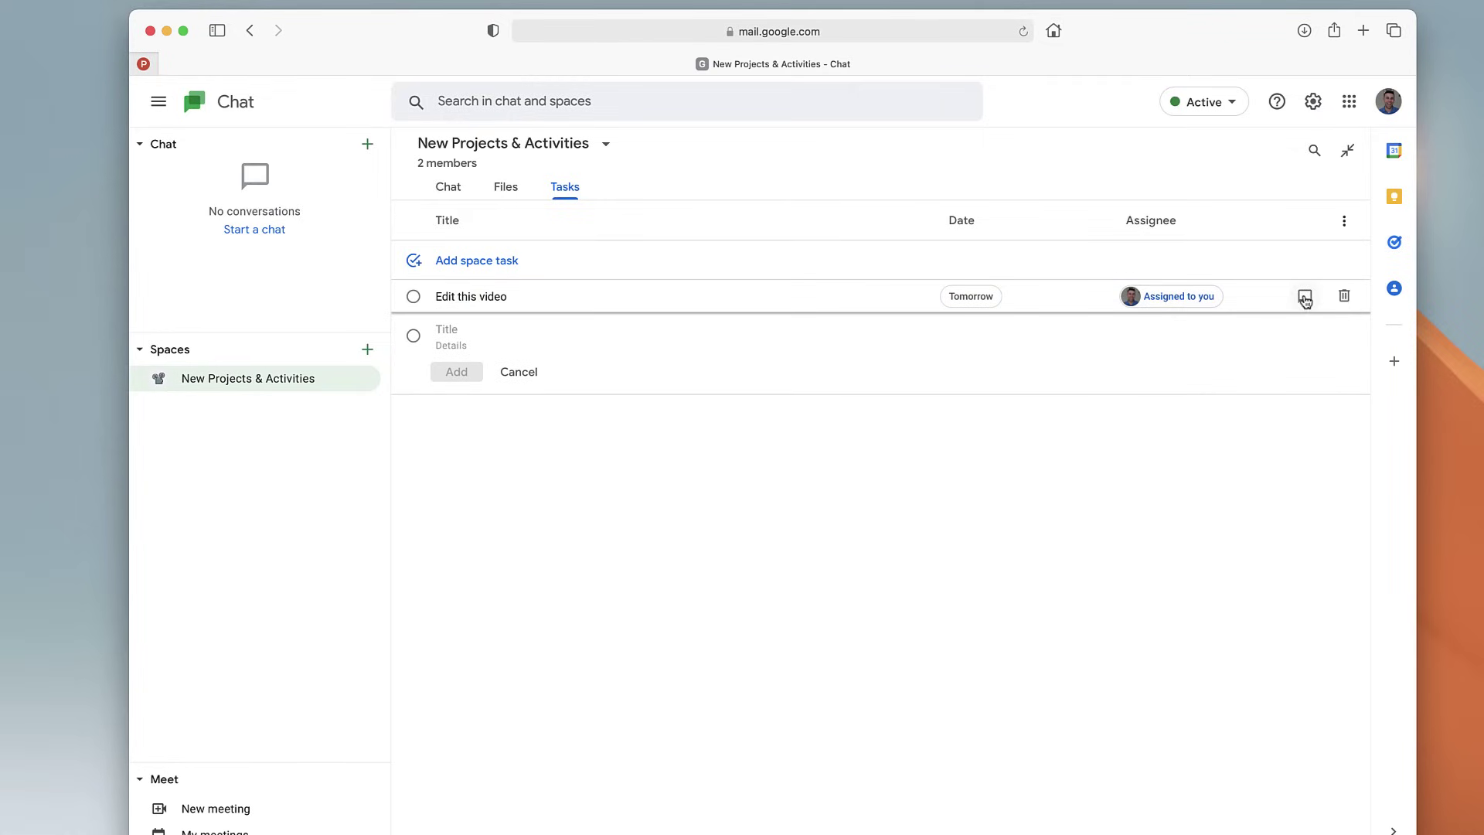
left_click(1305, 300)
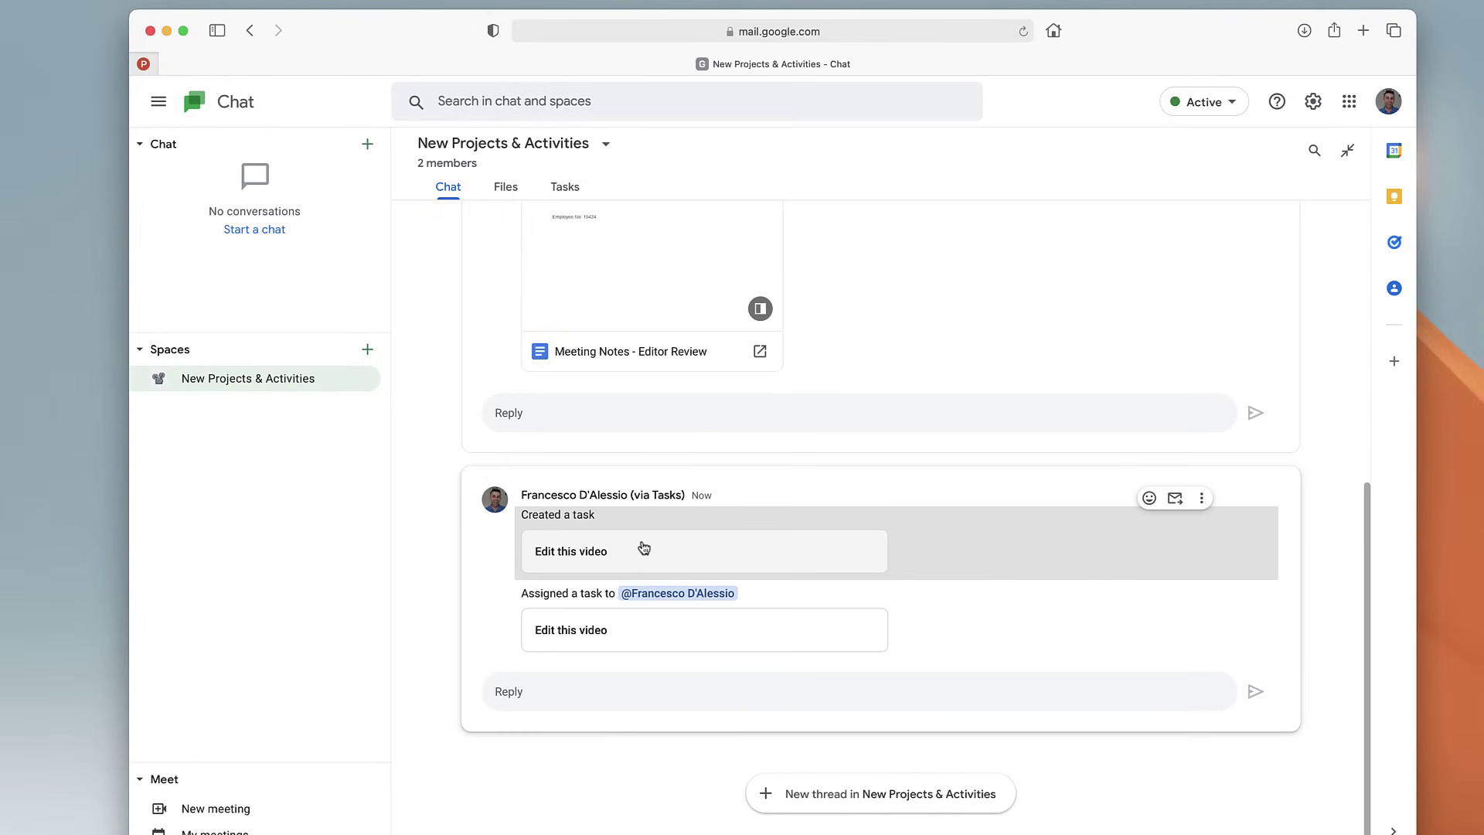
mouse_move(657, 493)
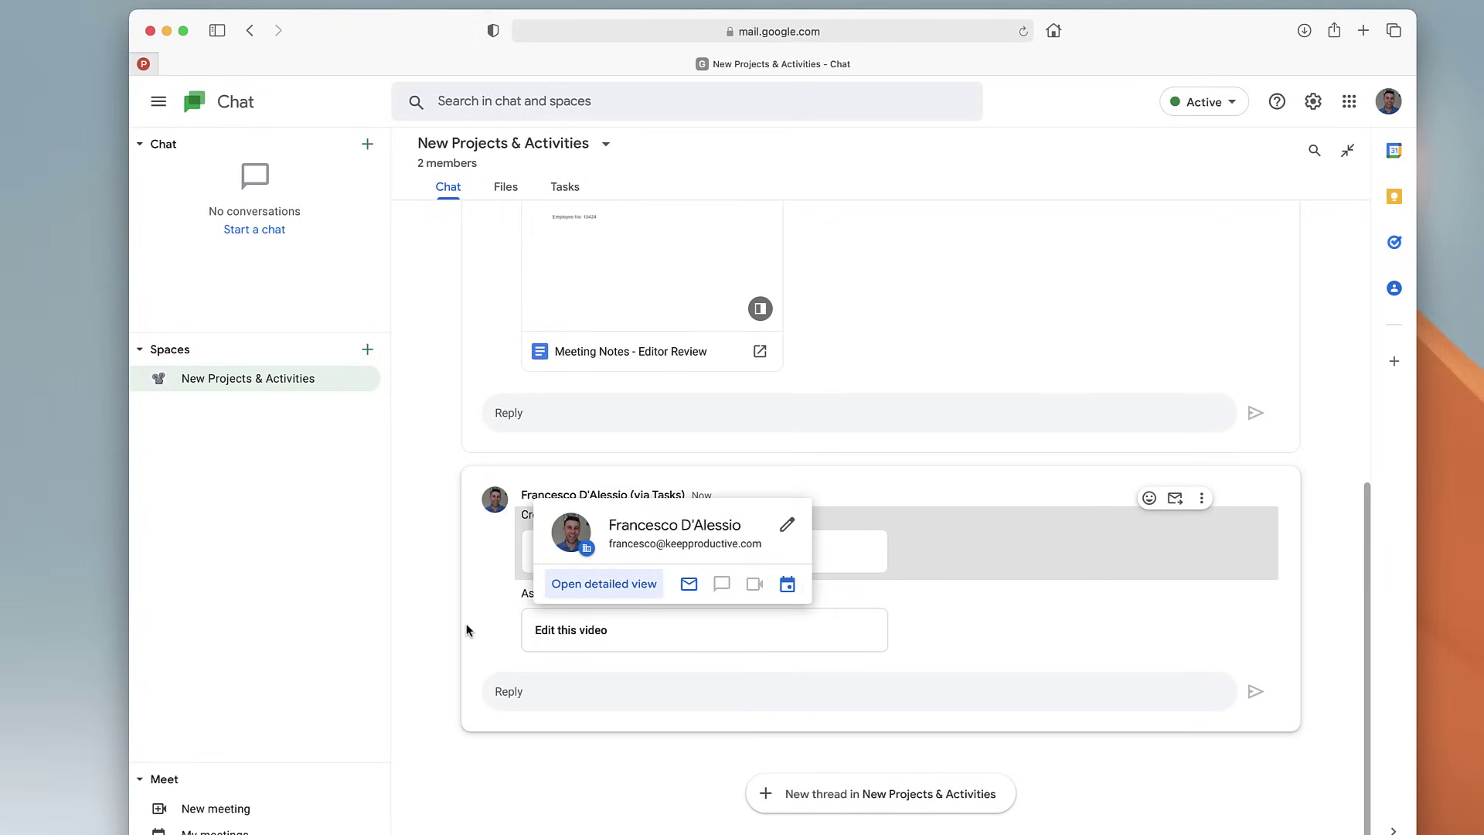
Sort the space tasks by date, discard the blank task form, and show the personal Tasks panel
left_click(563, 189)
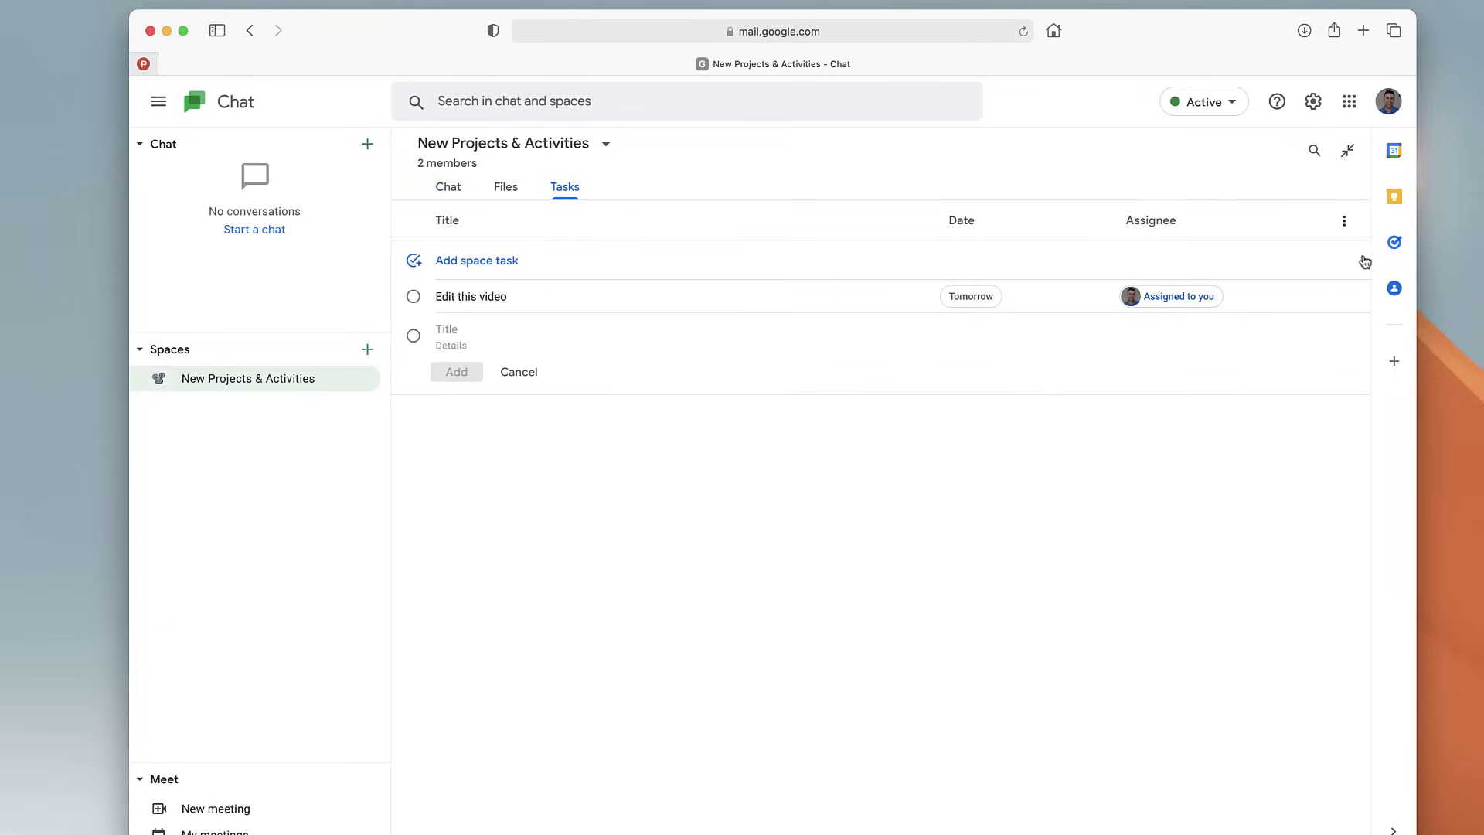
left_click(1344, 221)
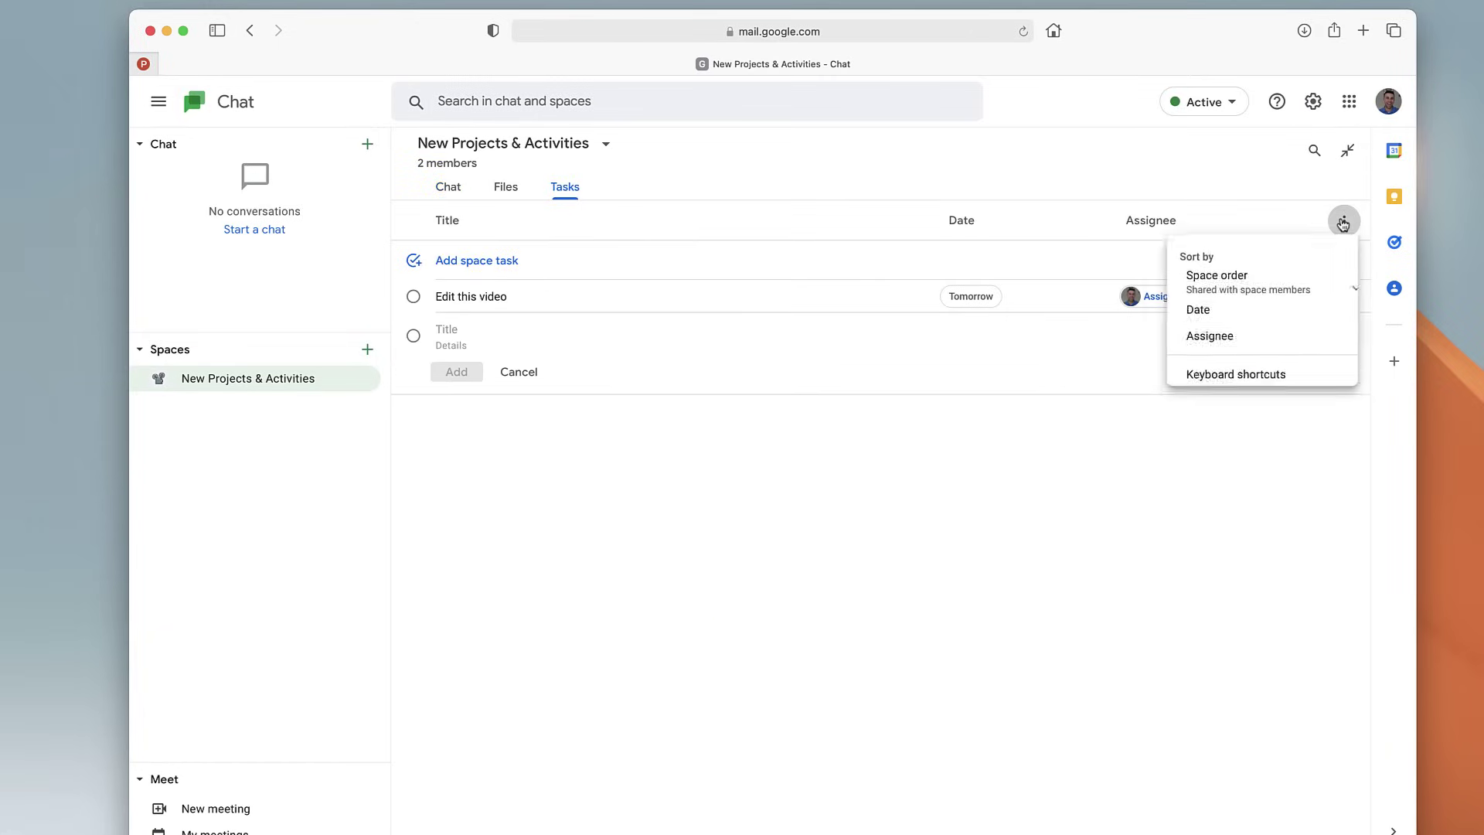
left_click(1269, 314)
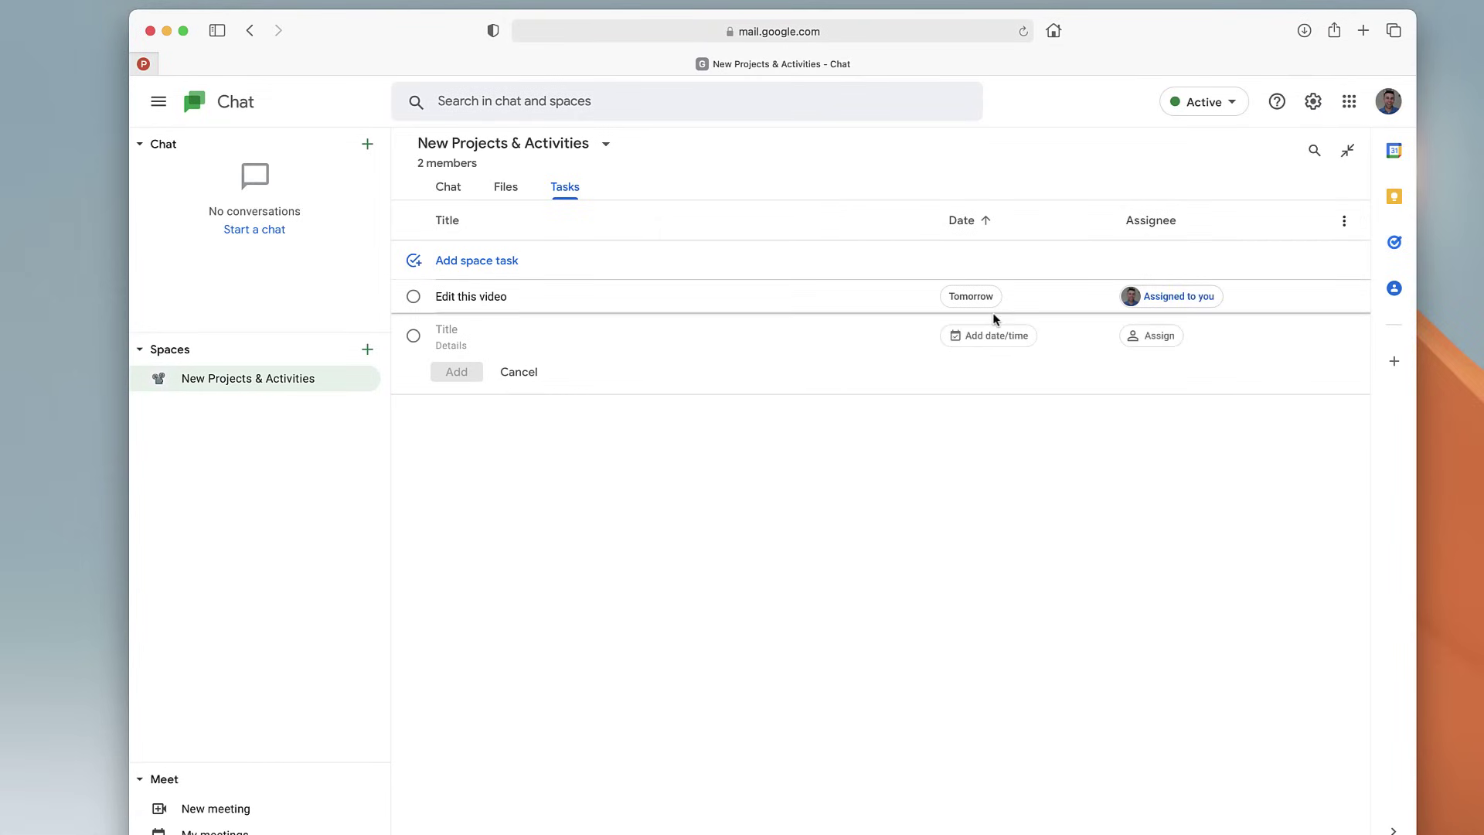
left_click(986, 221)
left_click(986, 222)
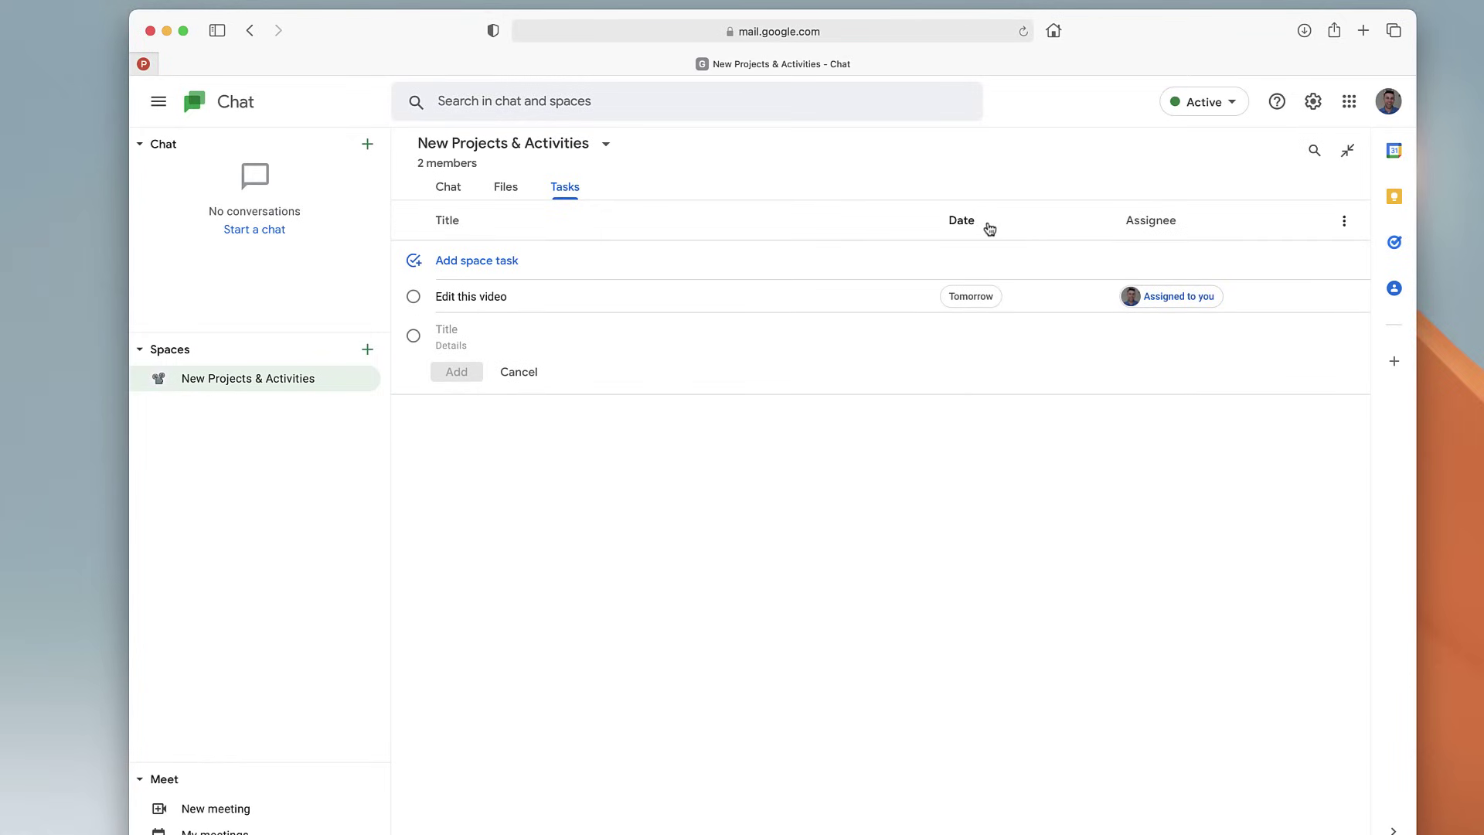
left_click(518, 372)
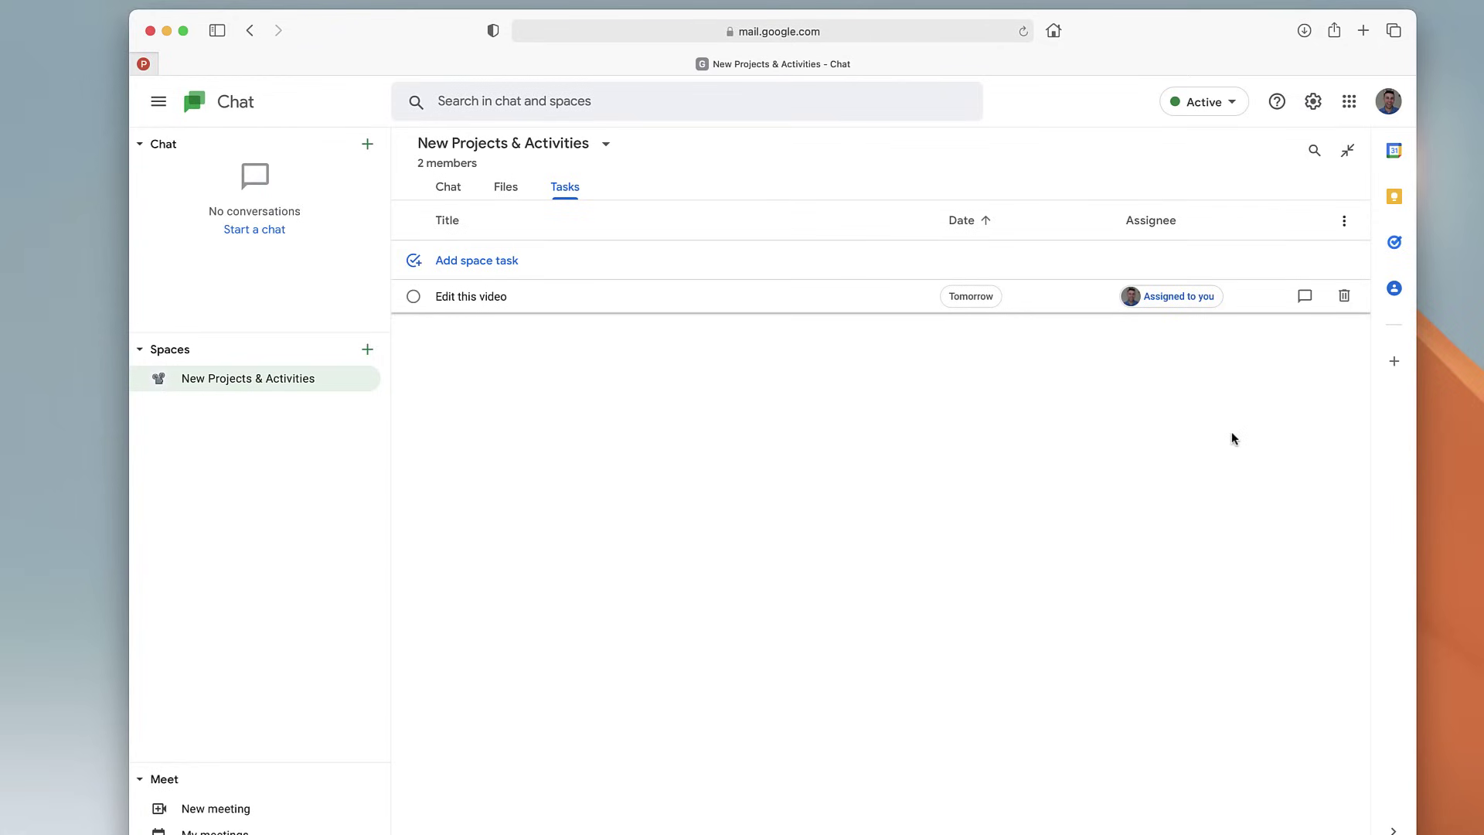
left_click(1396, 245)
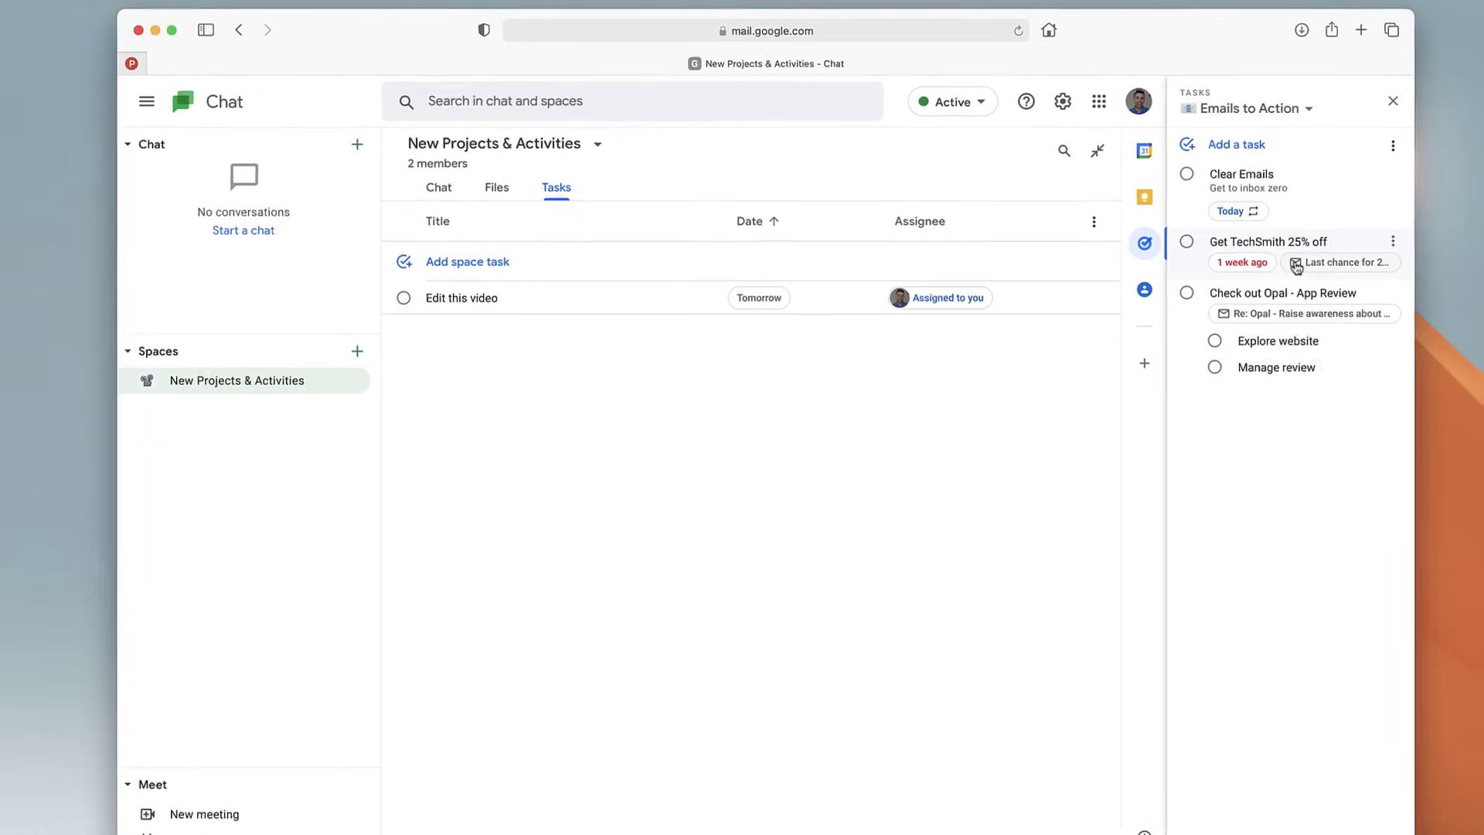
Switch the Tasks panel to My Tasks and check the 'Edit this video' task beside the space chat
left_click(1277, 114)
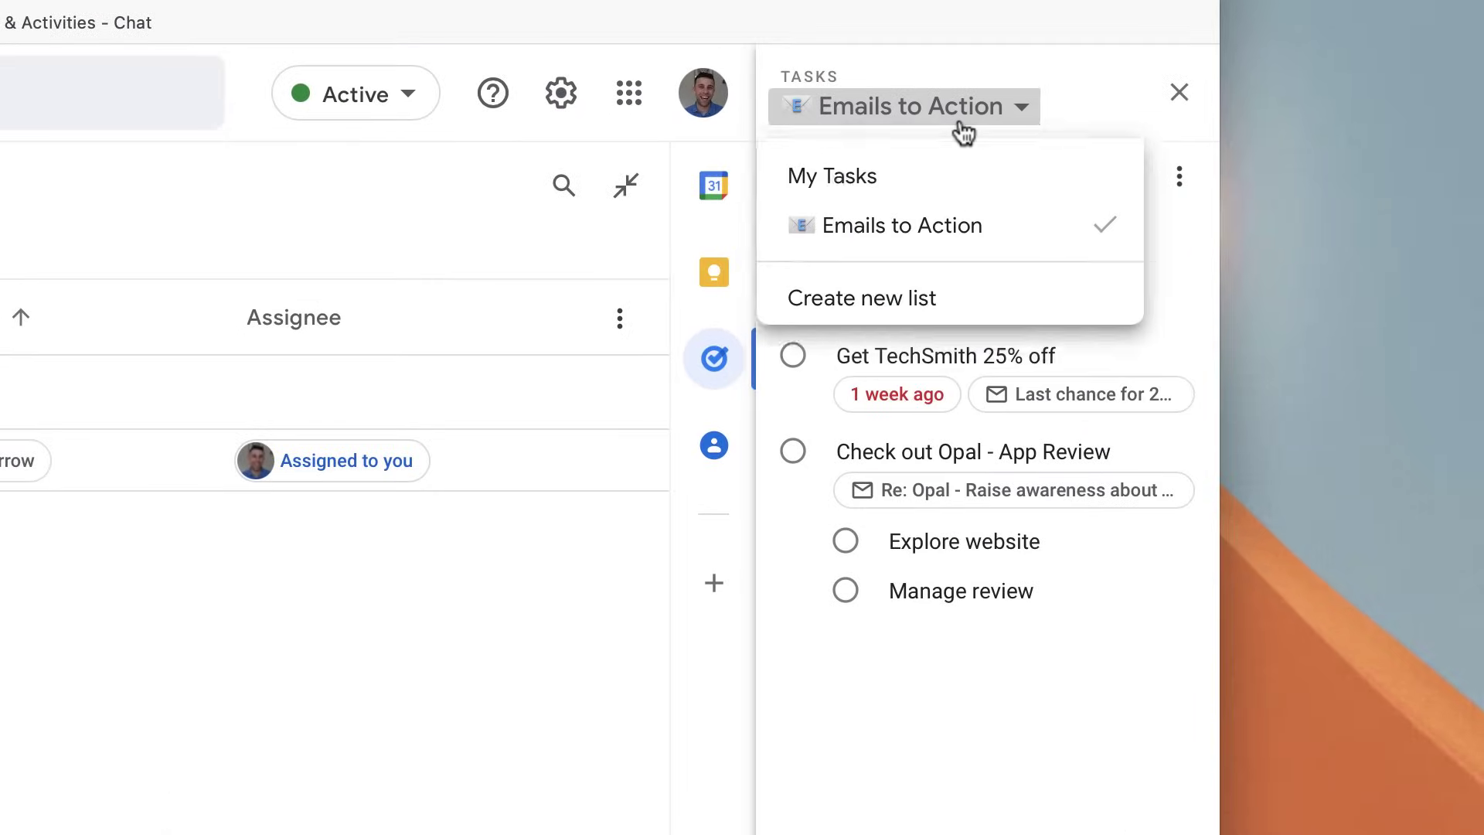
left_click(947, 182)
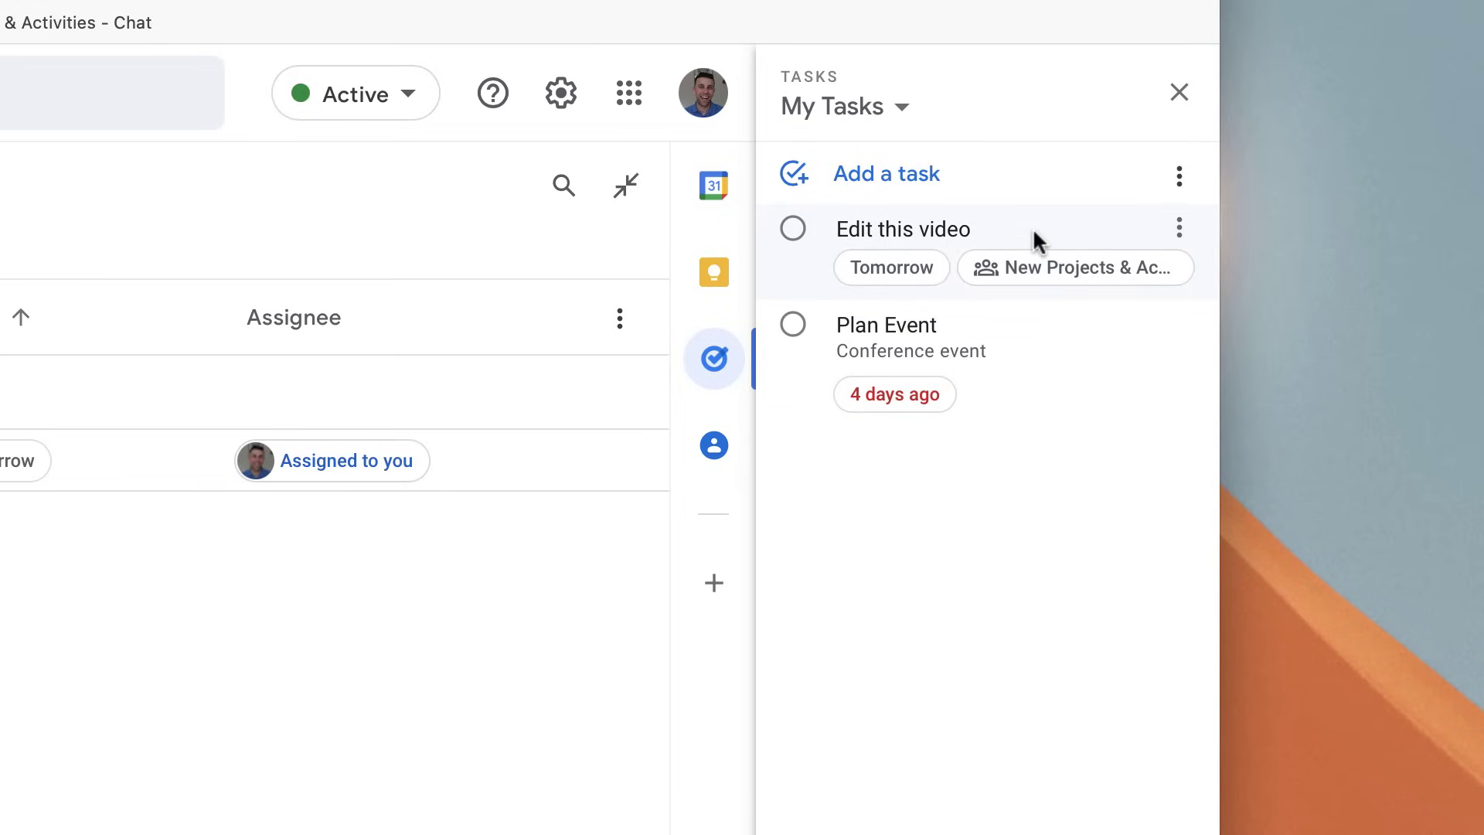
left_click(1007, 225)
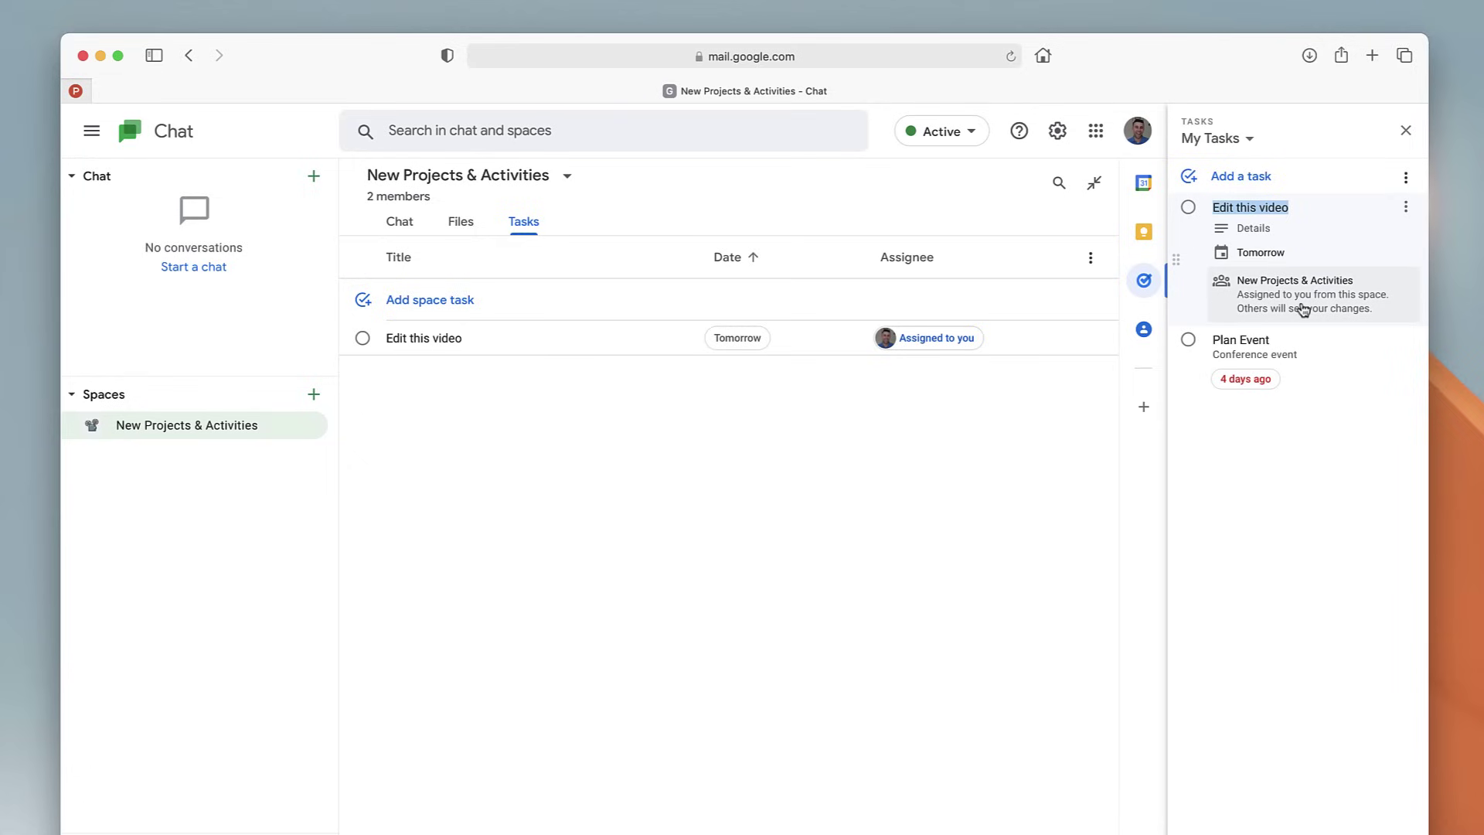
left_click(1406, 207)
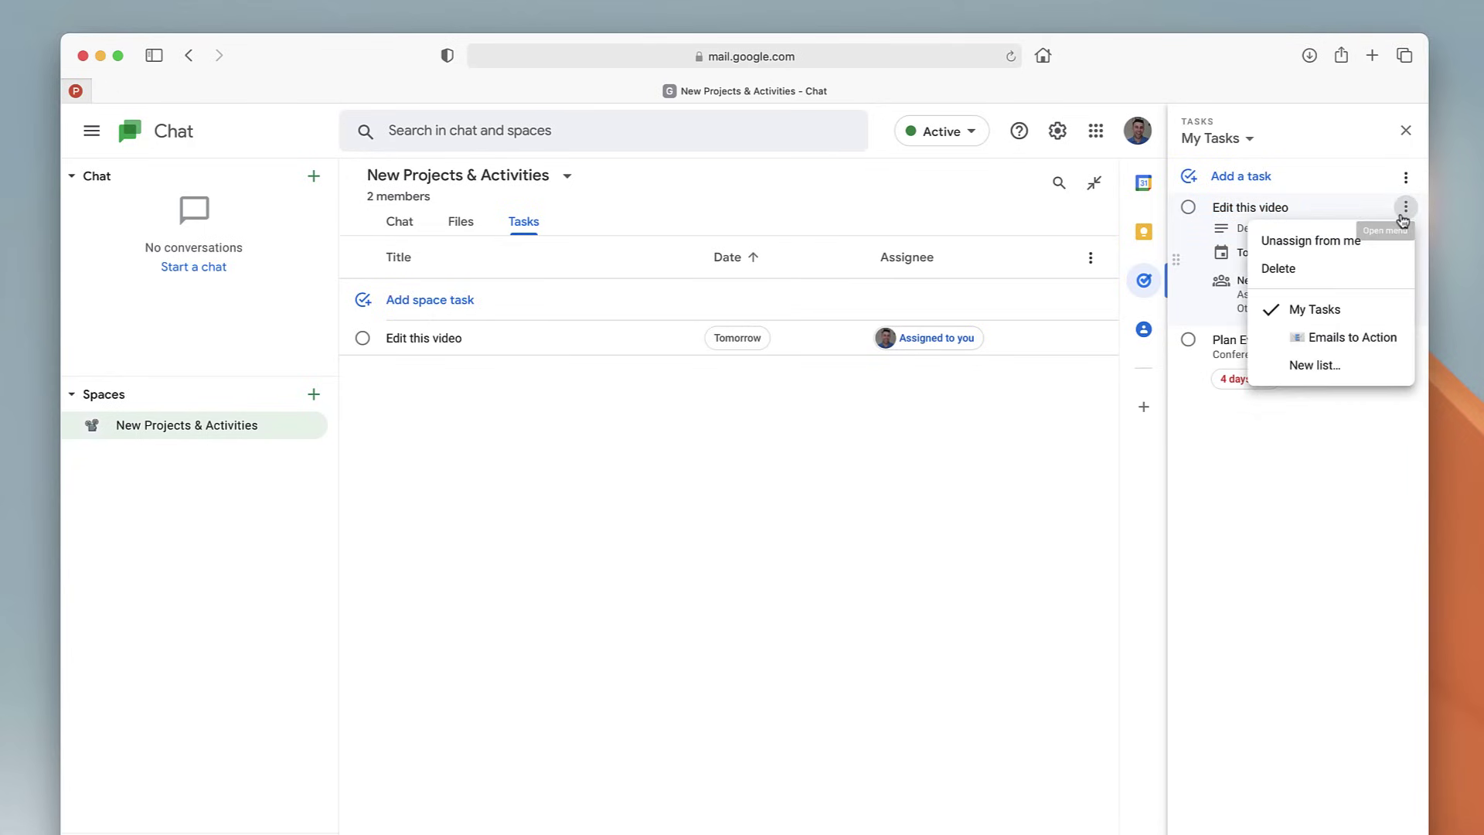
left_click(1322, 429)
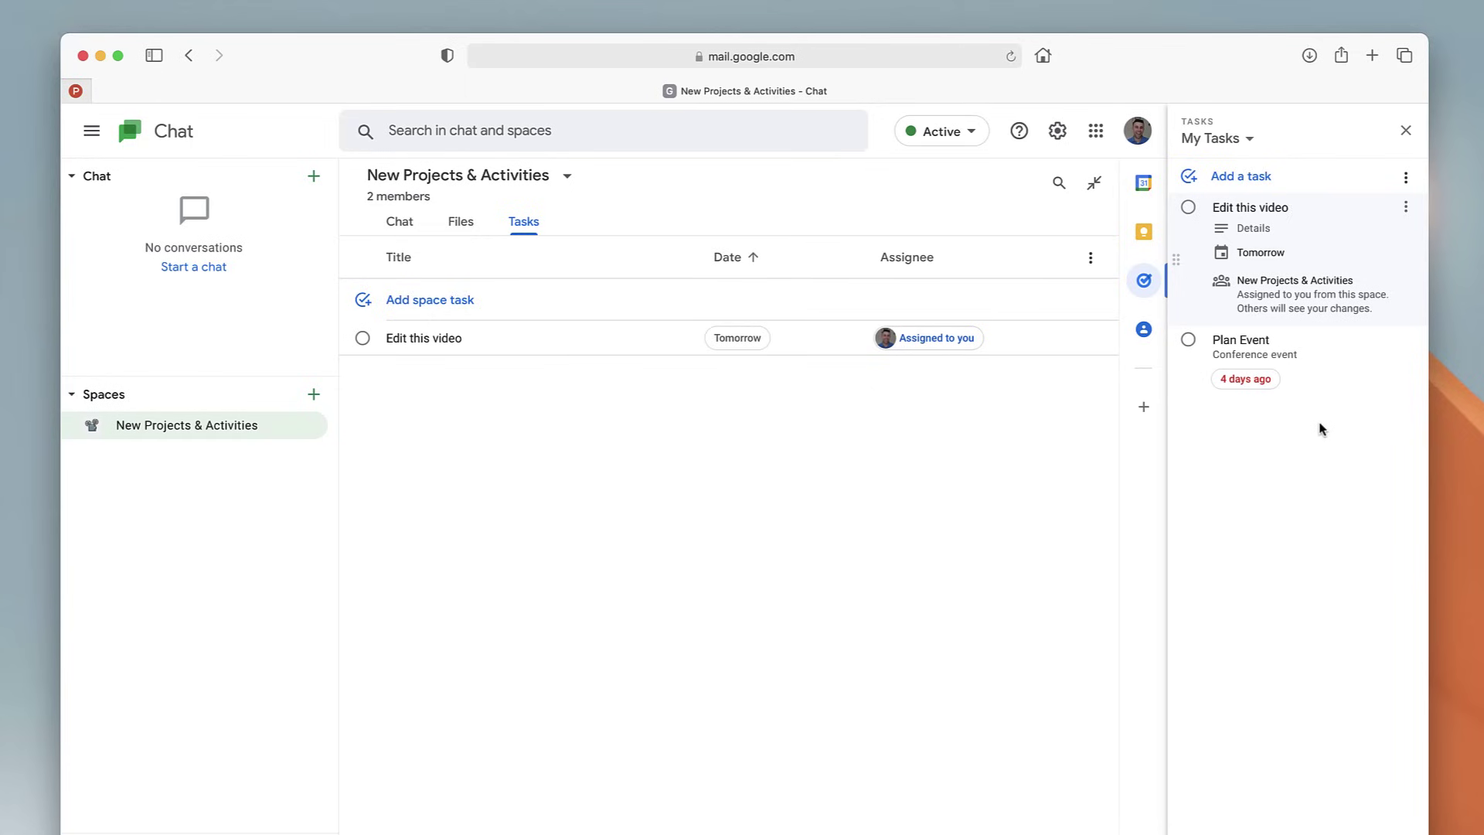
left_click(400, 232)
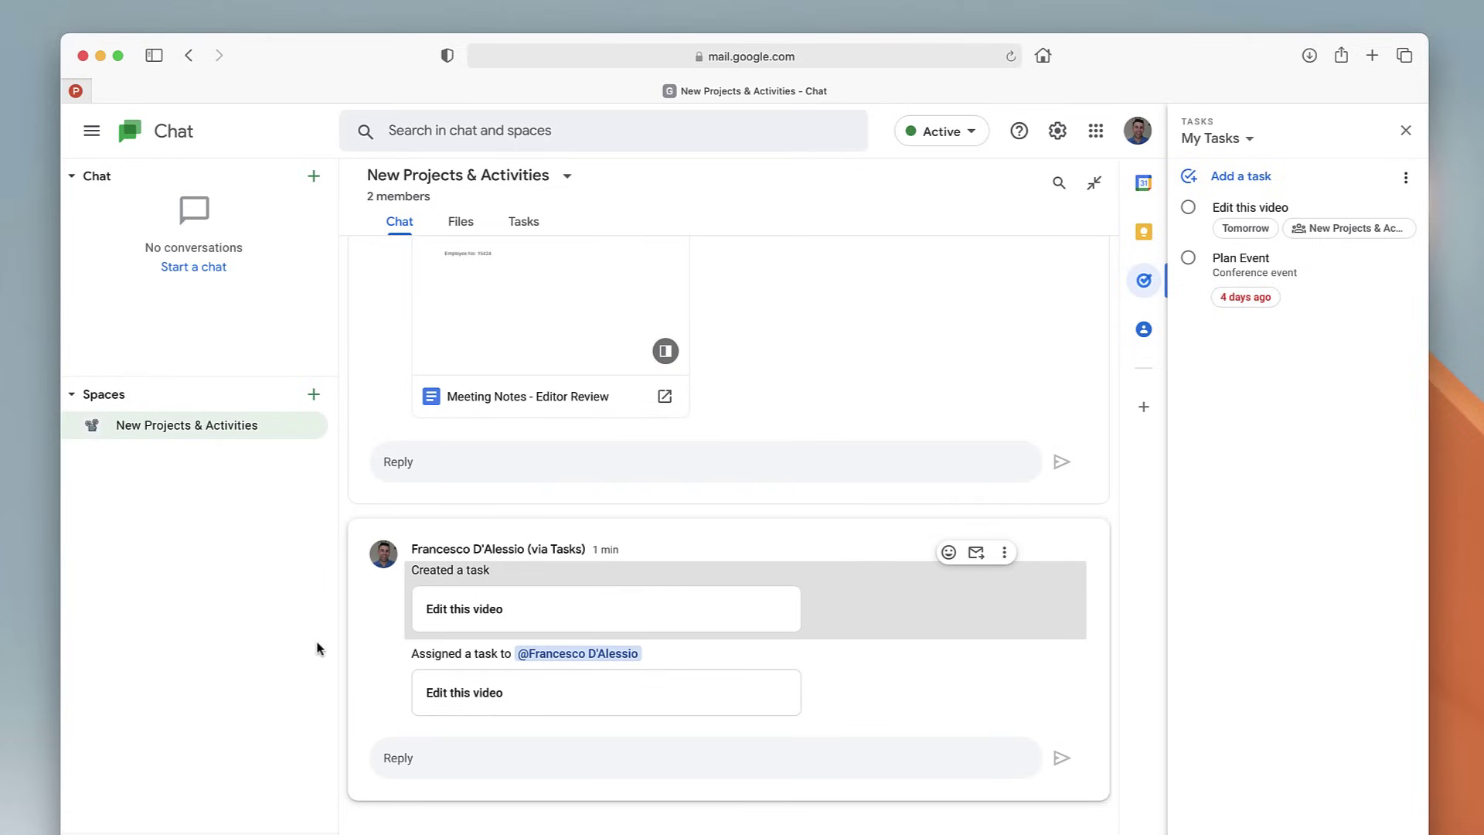
Open the 'Meeting Notes - Editor Review' doc beside the chat and place the cursor at its end
scroll(638, 427, "up", 3)
scroll(635, 428, "up", 3)
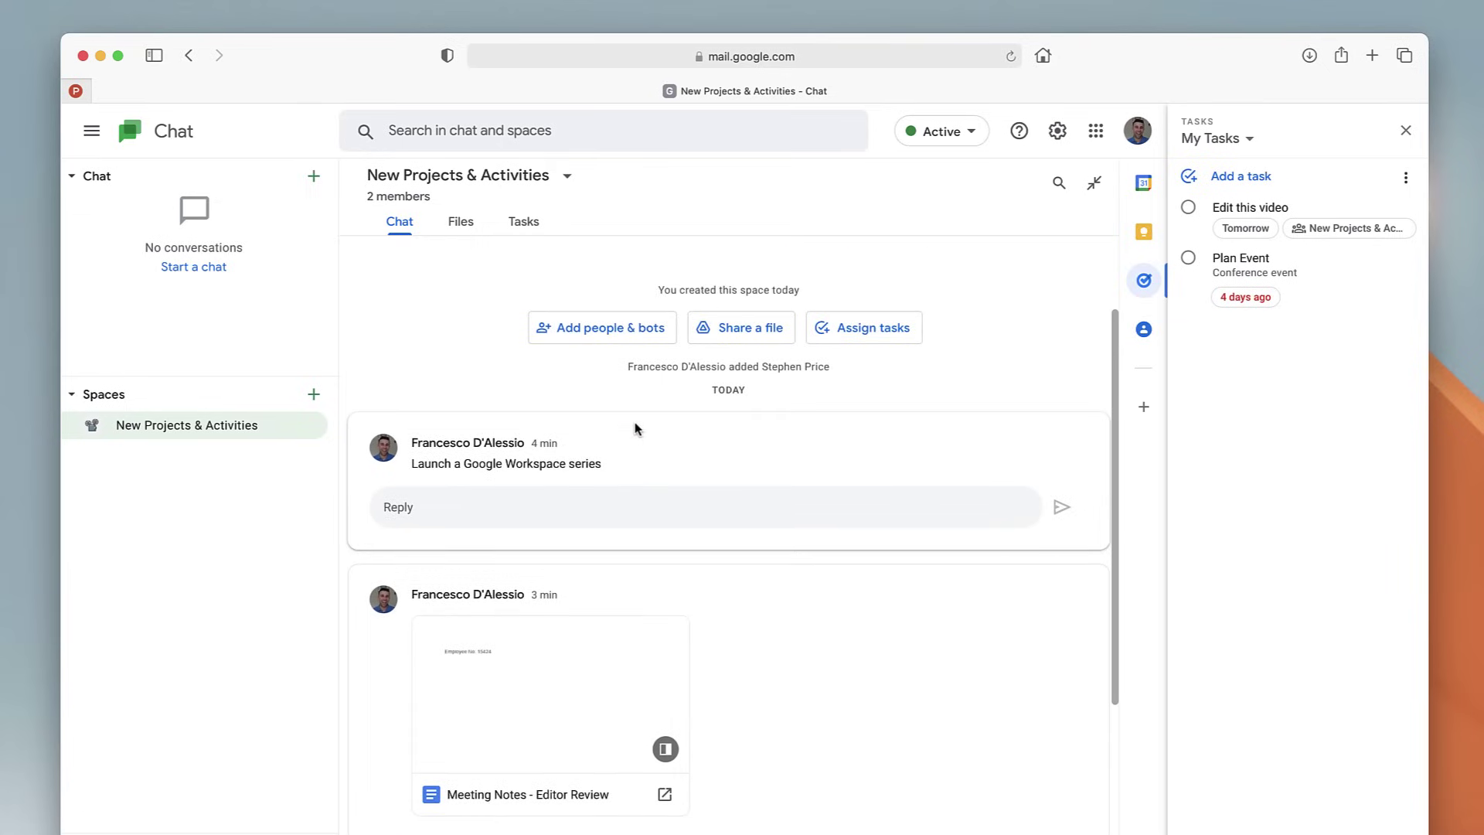
scroll(636, 428, "down", 6)
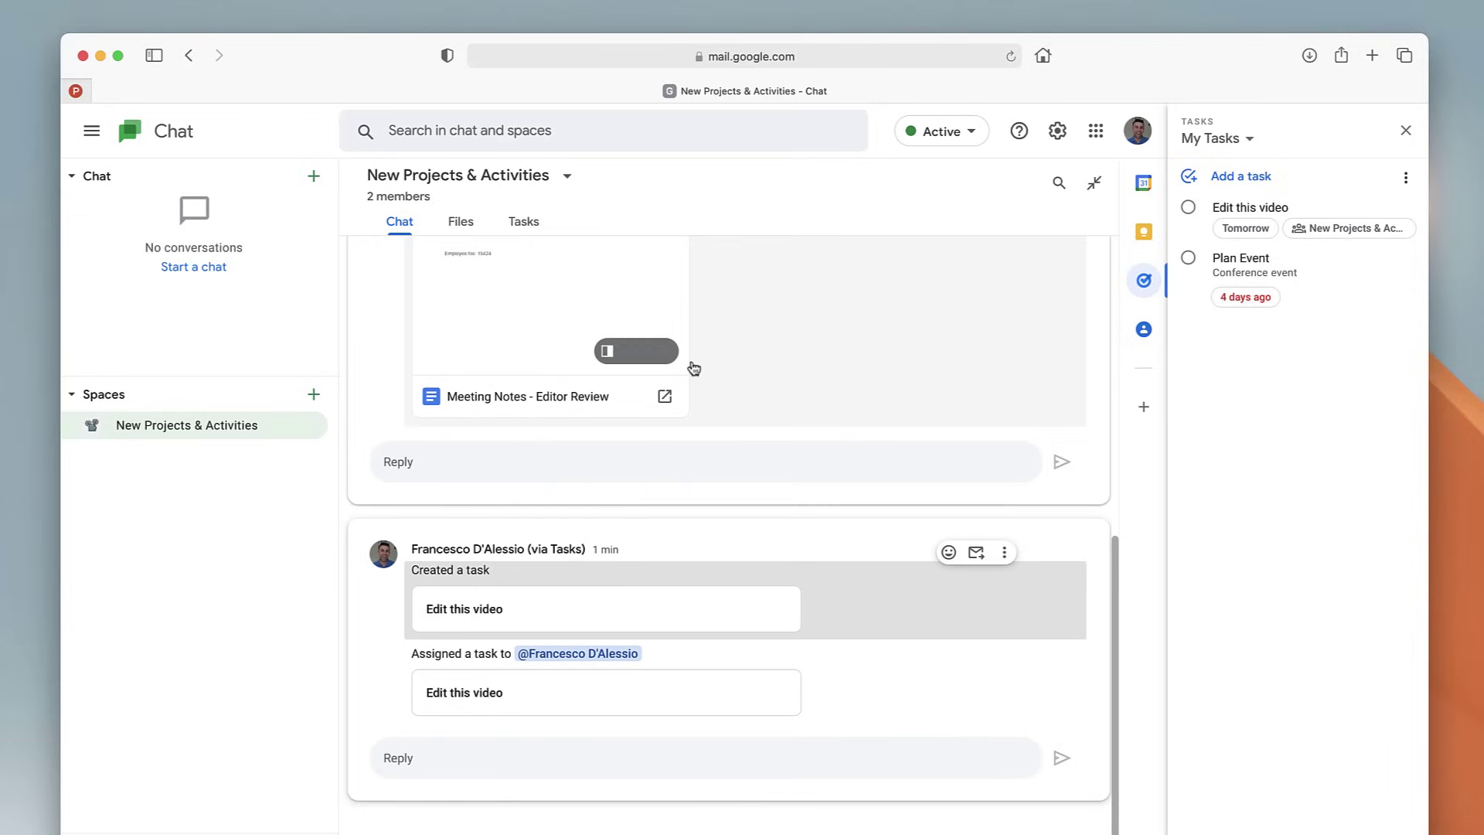
left_click(665, 352)
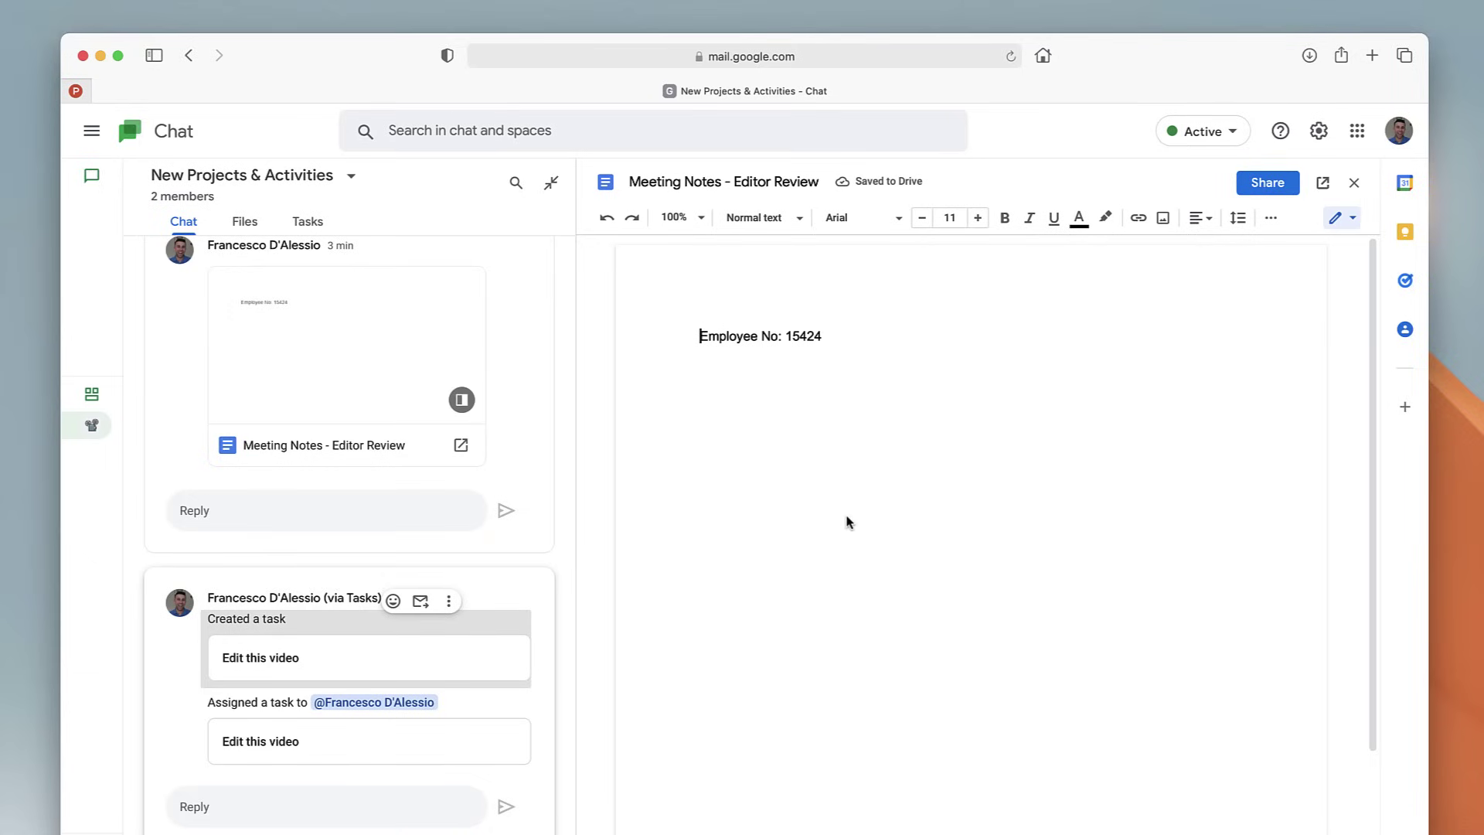
left_click(830, 486)
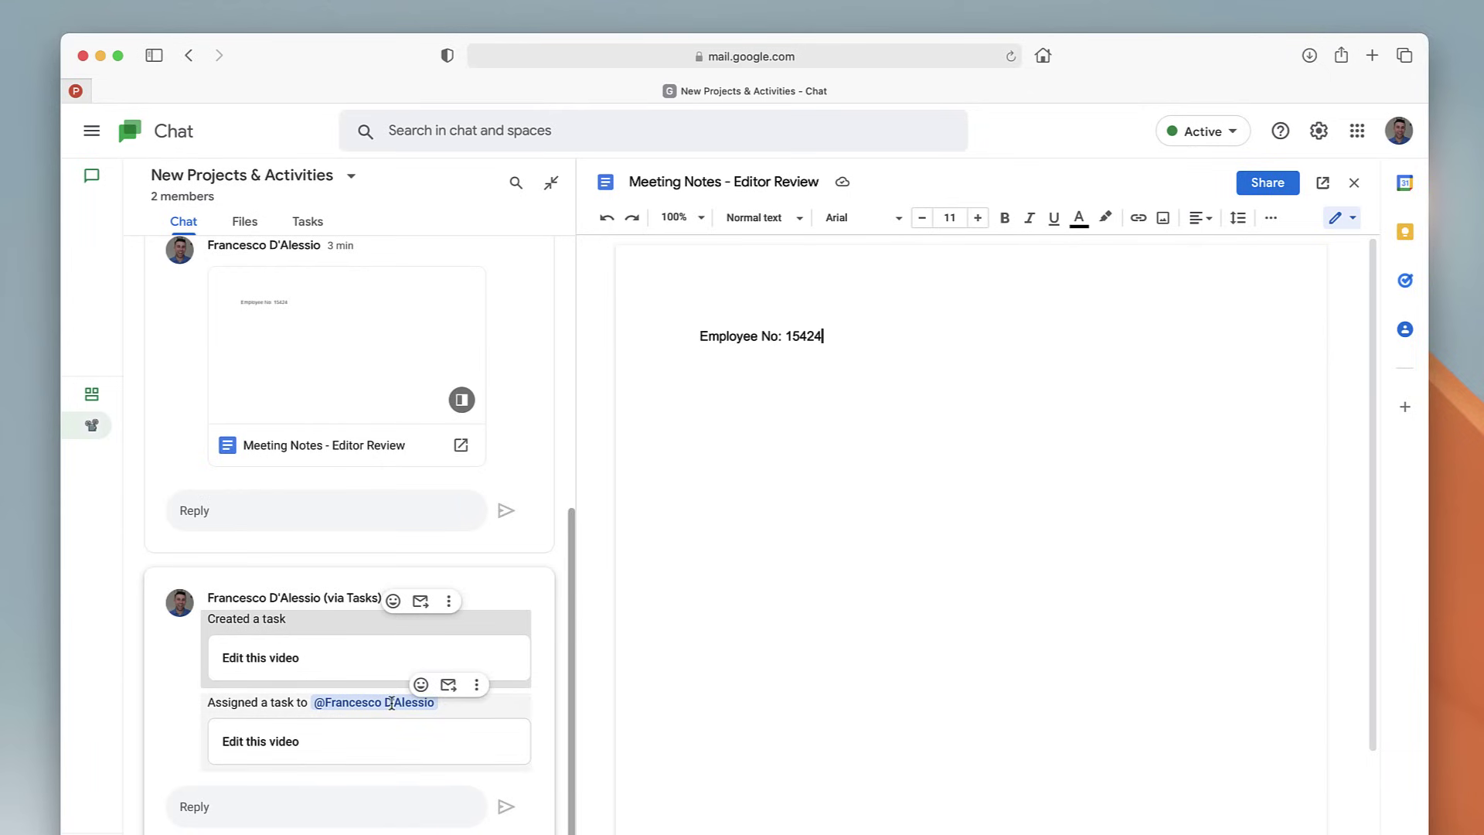
scroll(390, 700, "up", 5)
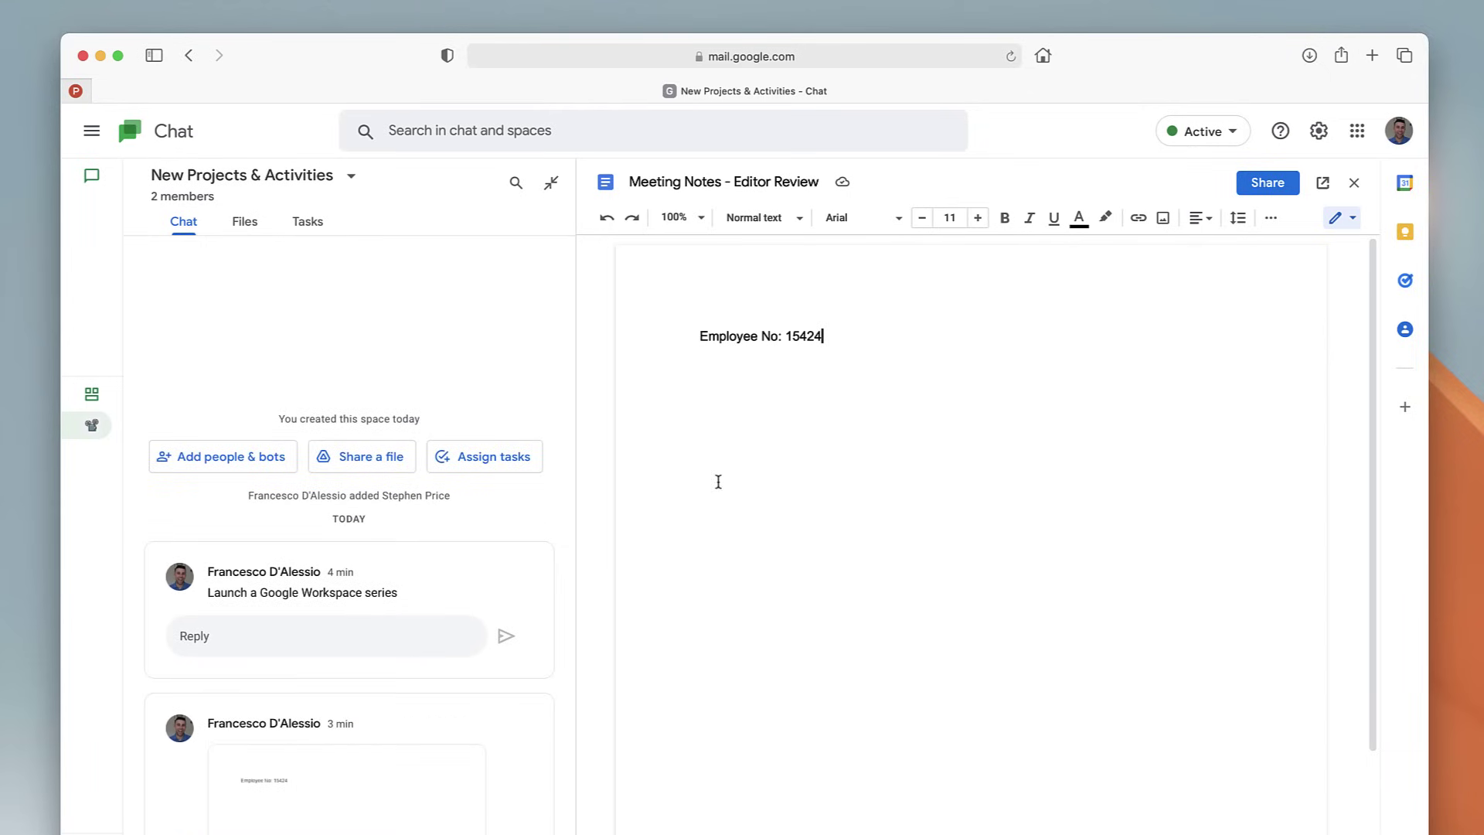
scroll(536, 368, "down", 7)
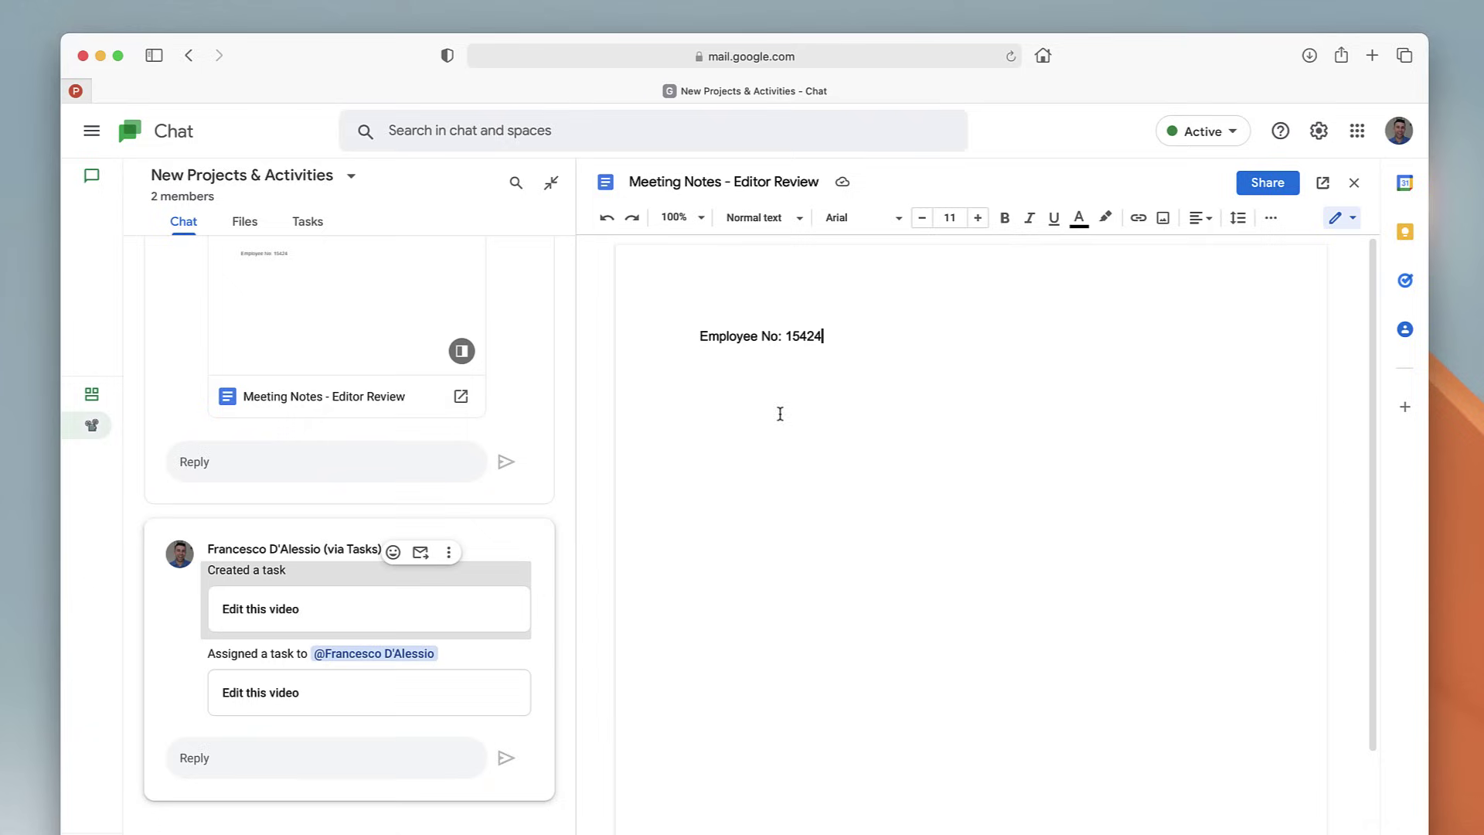
Set your status to Commuting, clearing after 1 hour, then return to the Meeting Notes doc
left_click(1208, 131)
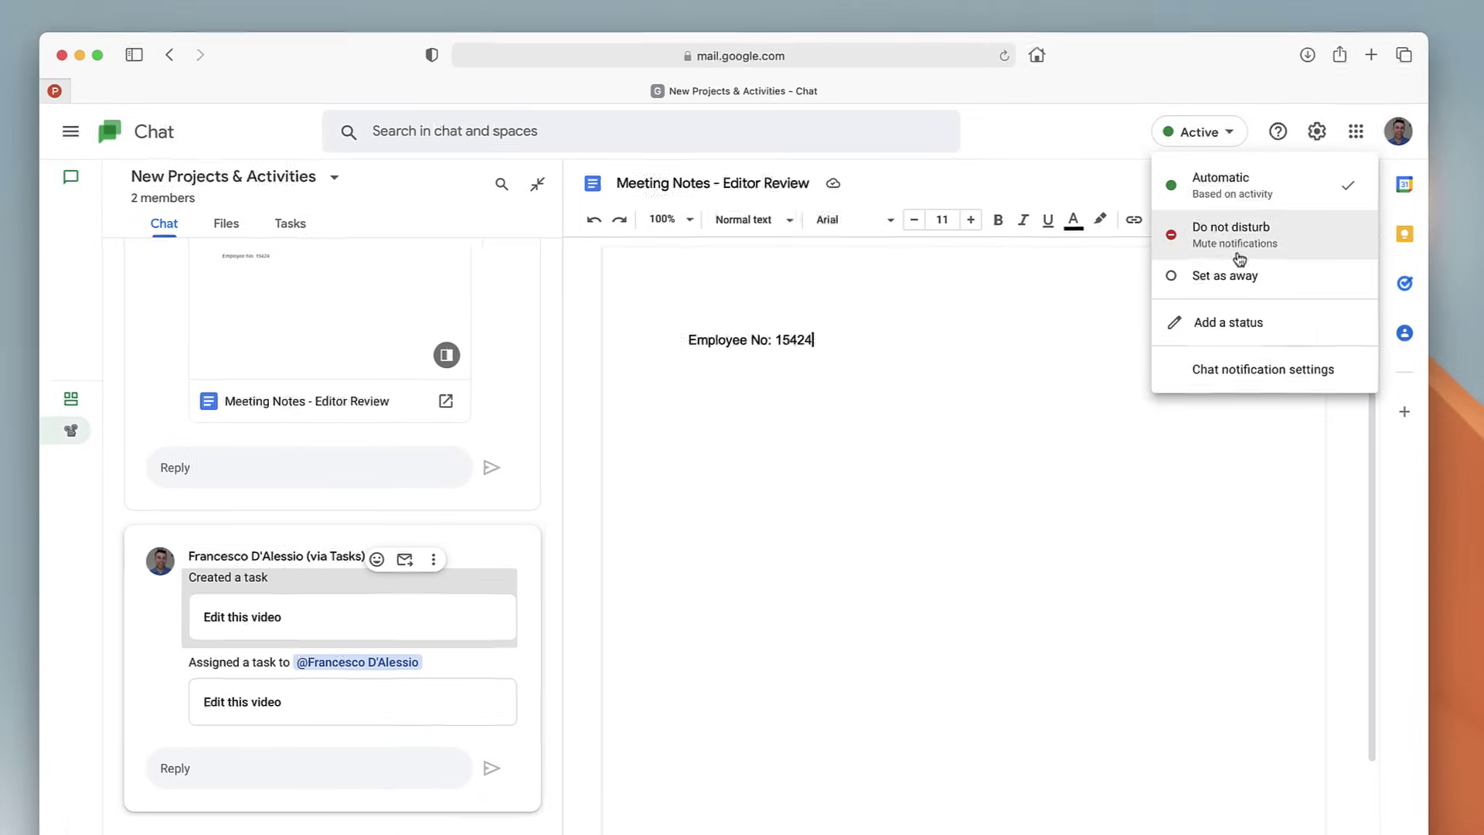
left_click(1280, 332)
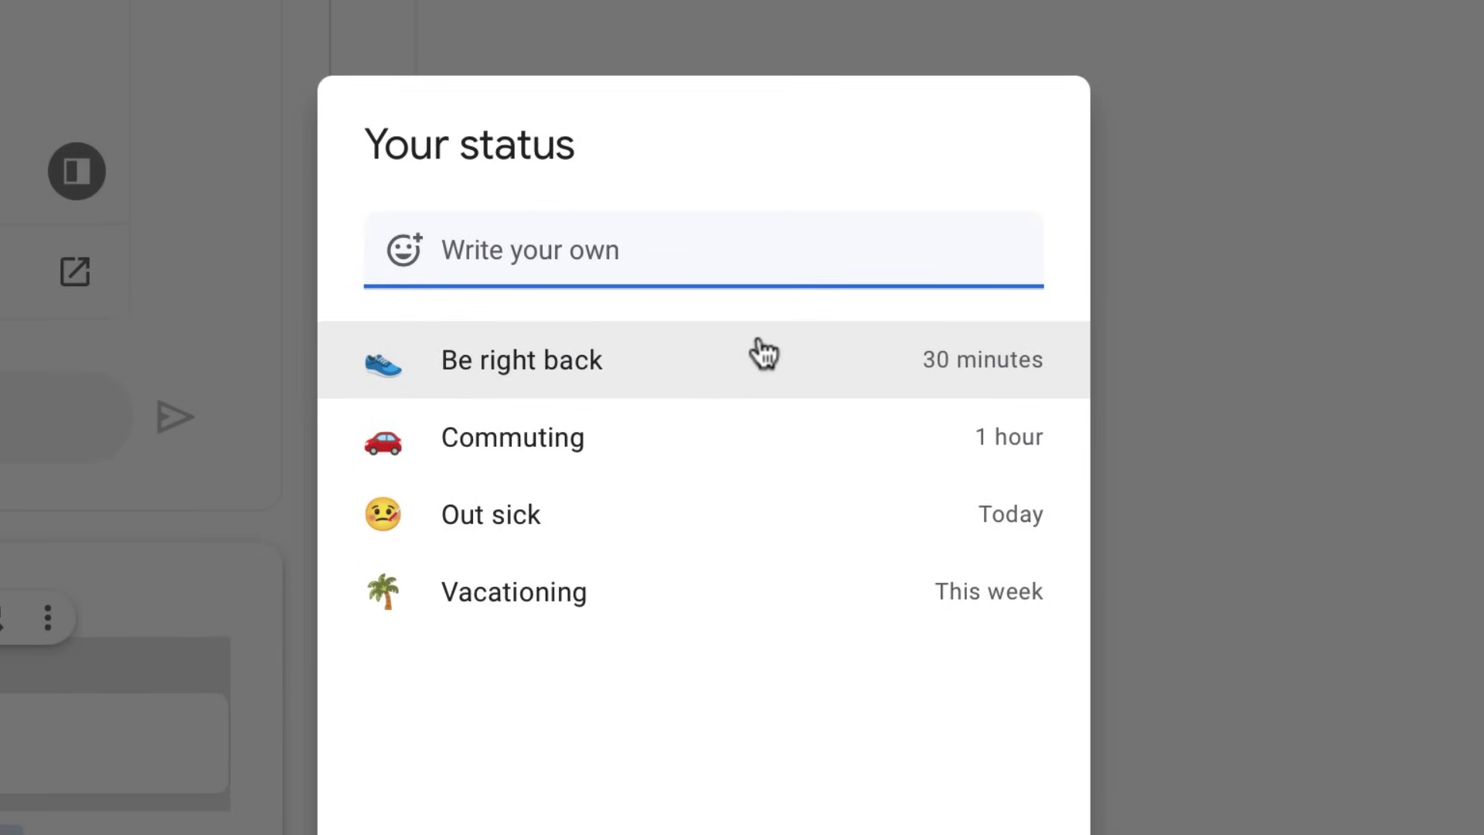
left_click(503, 542)
key("Return")
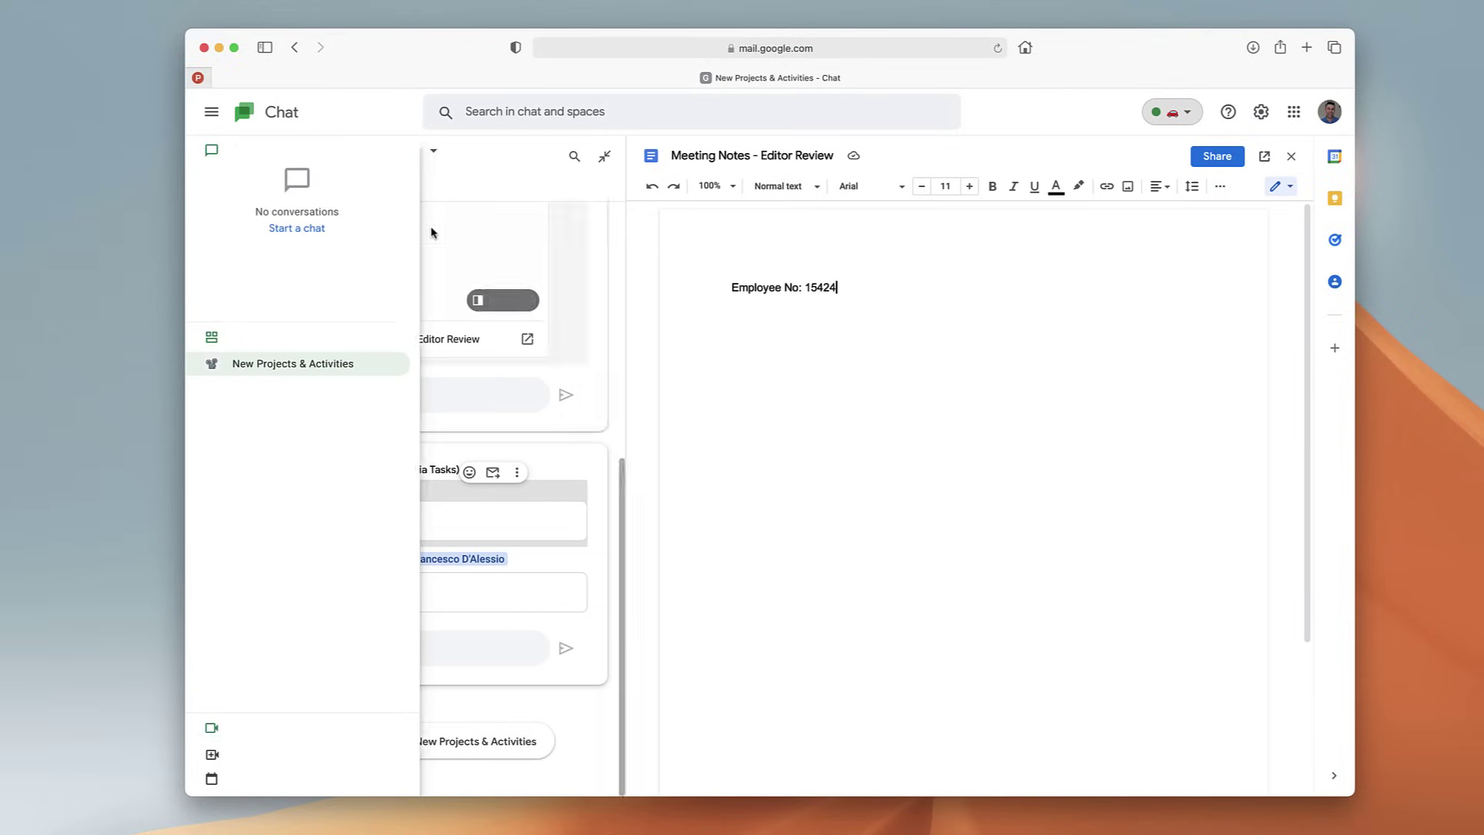
left_click(863, 297)
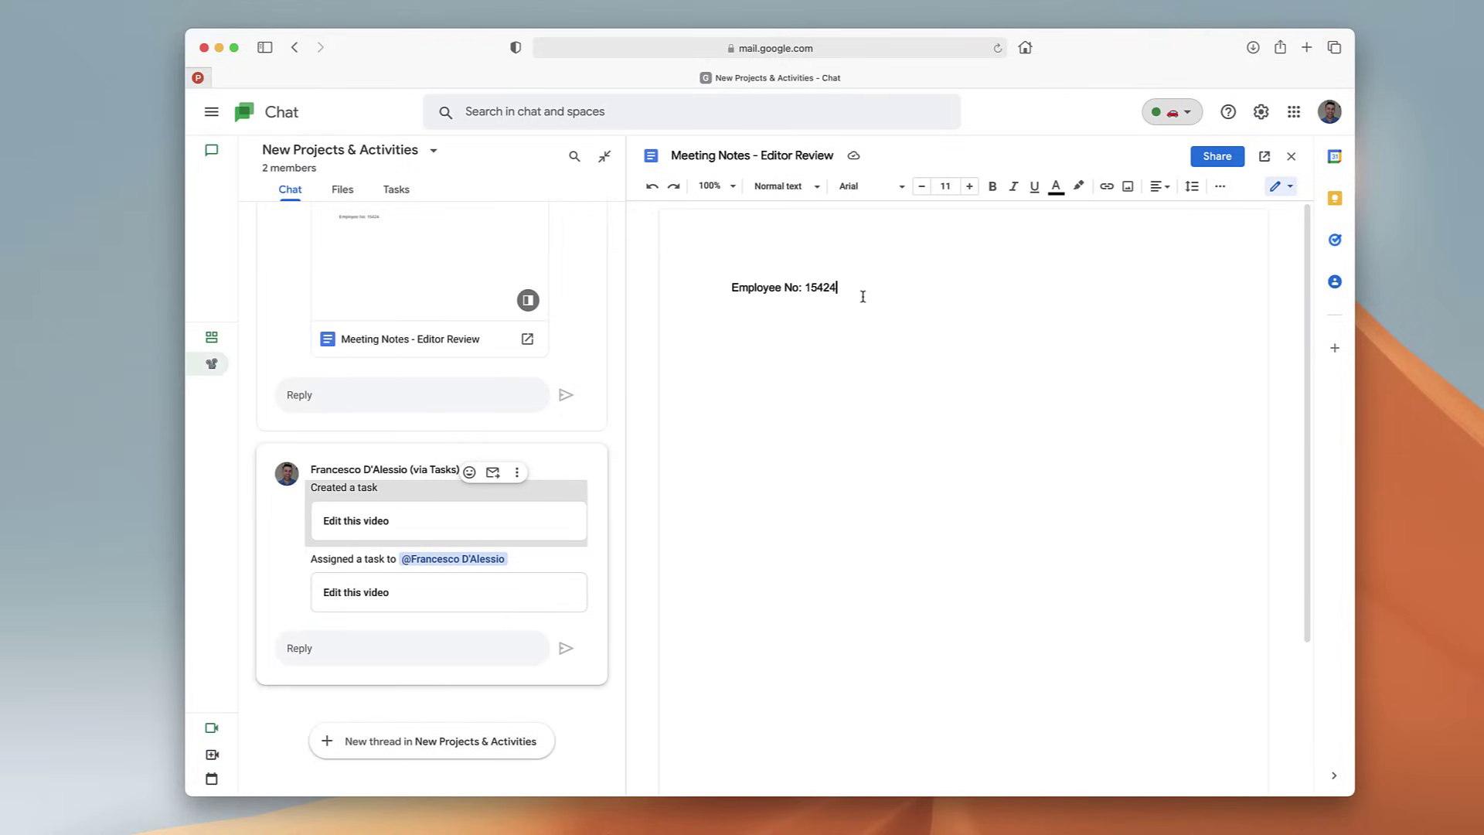